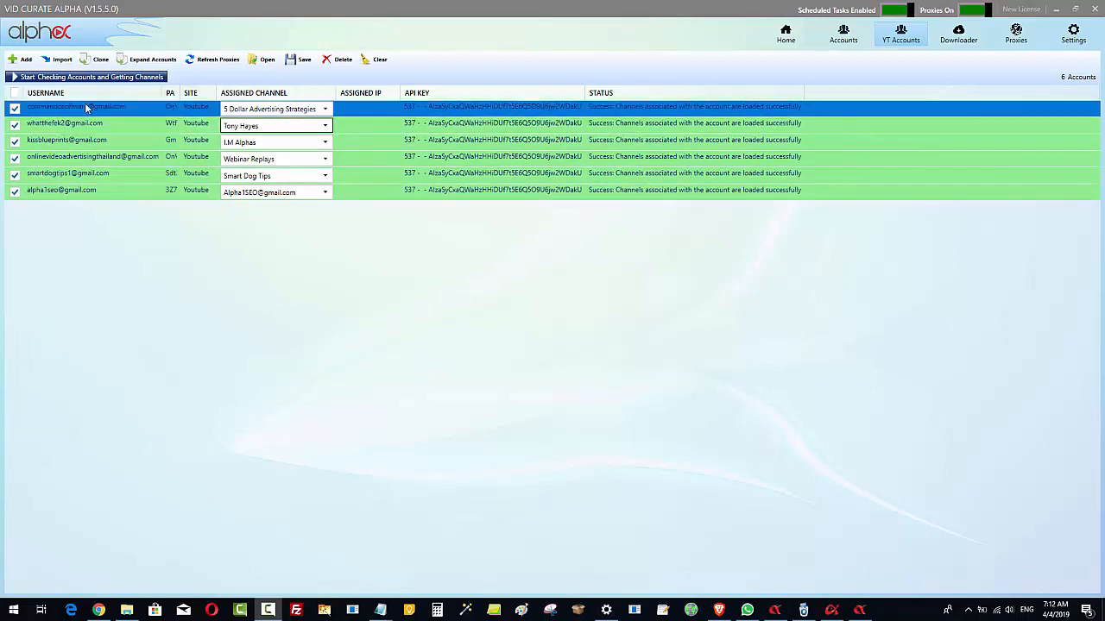
Examine the channels available for assignment to the third and first YouTube accounts, keeping 5 Dollar Advertising Strategies on the first
click(286, 144)
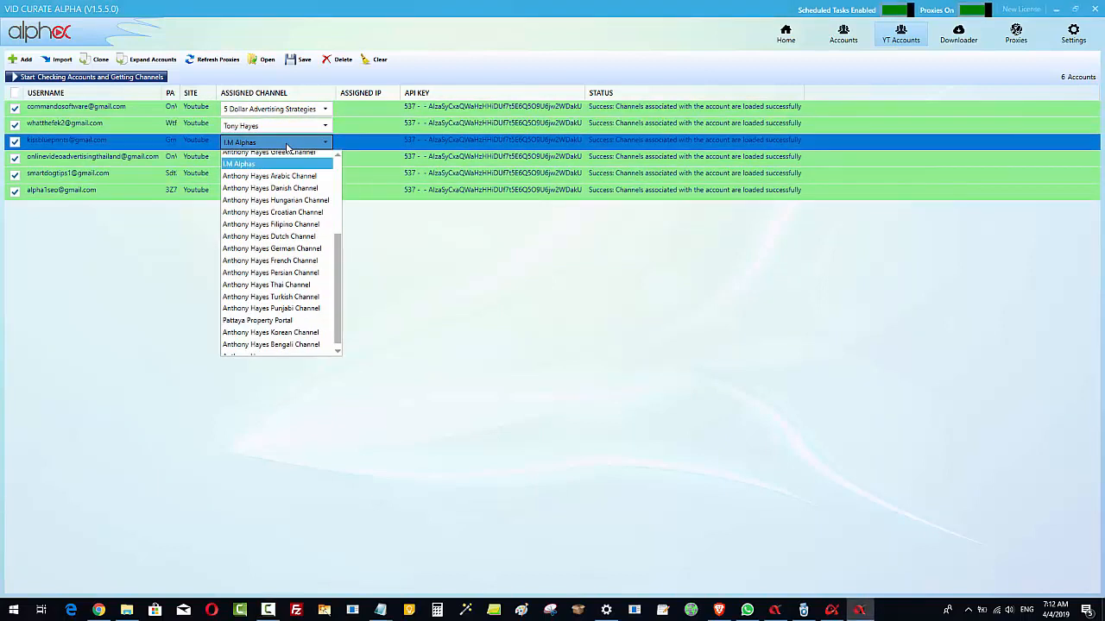
scroll(296, 230, up, 5)
scroll(297, 231, down, 4)
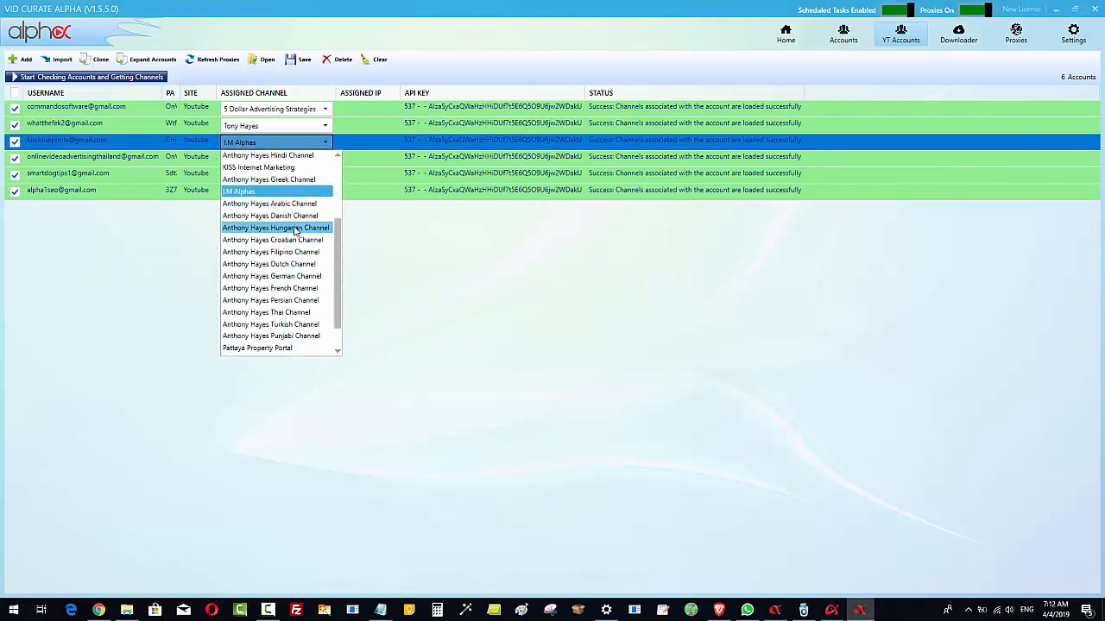
click(506, 388)
click(285, 109)
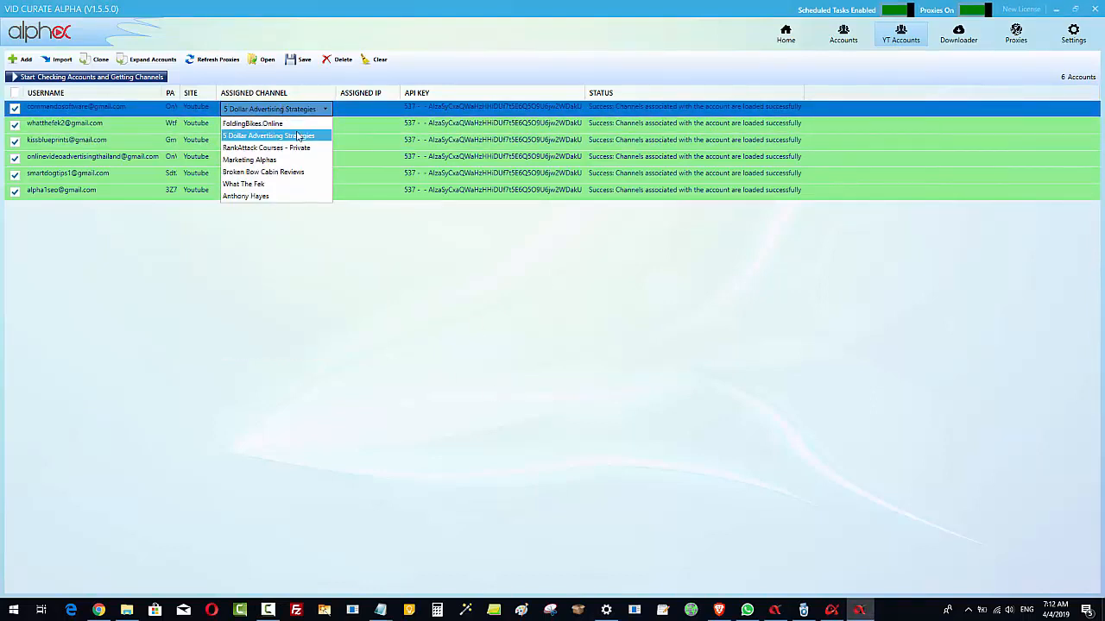
click(298, 136)
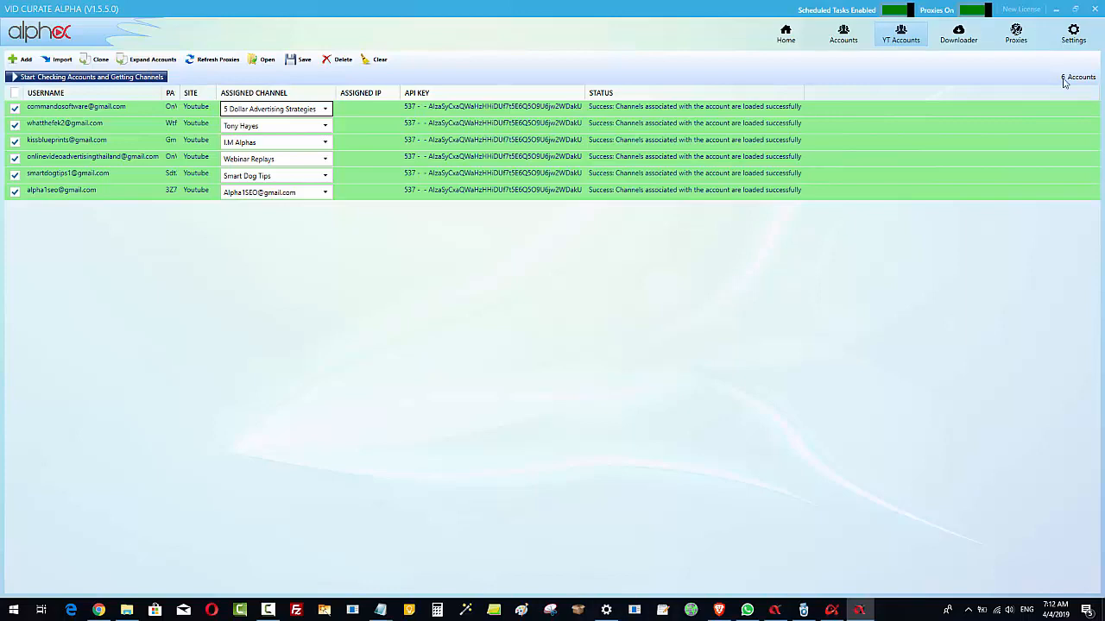
Expand the YouTube accounts into one entry per channel and go to the Home section
click(152, 59)
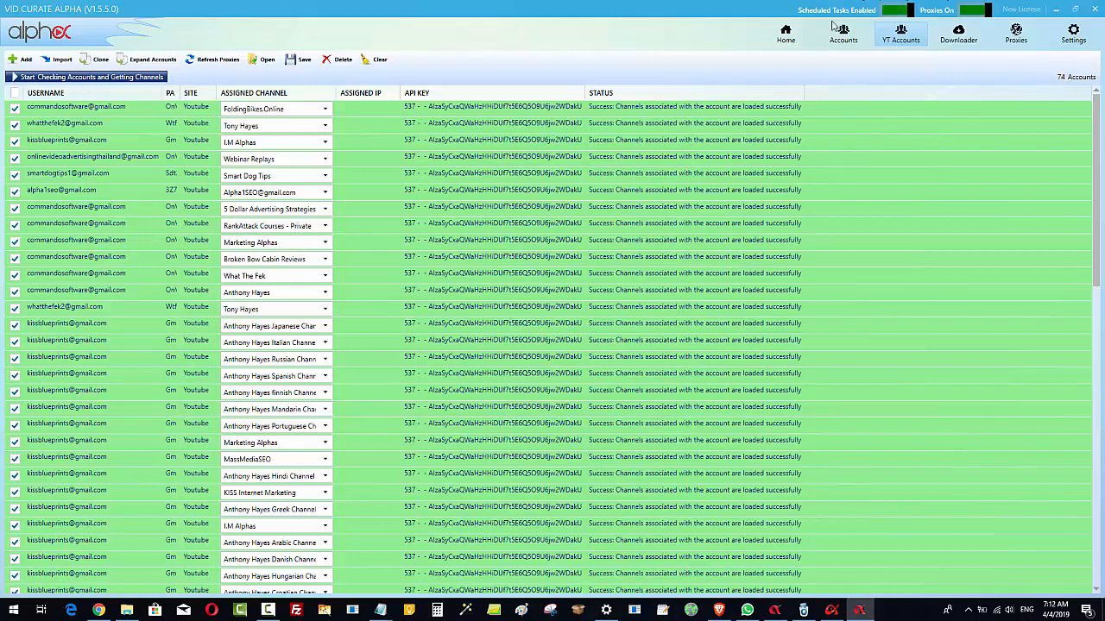
click(786, 36)
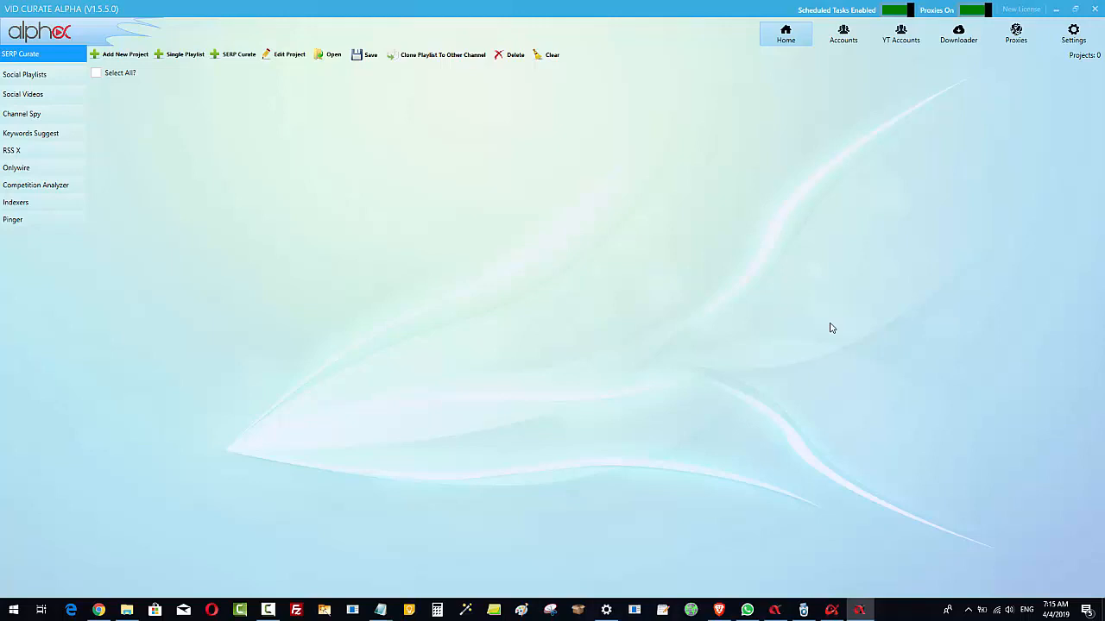
click(177, 58)
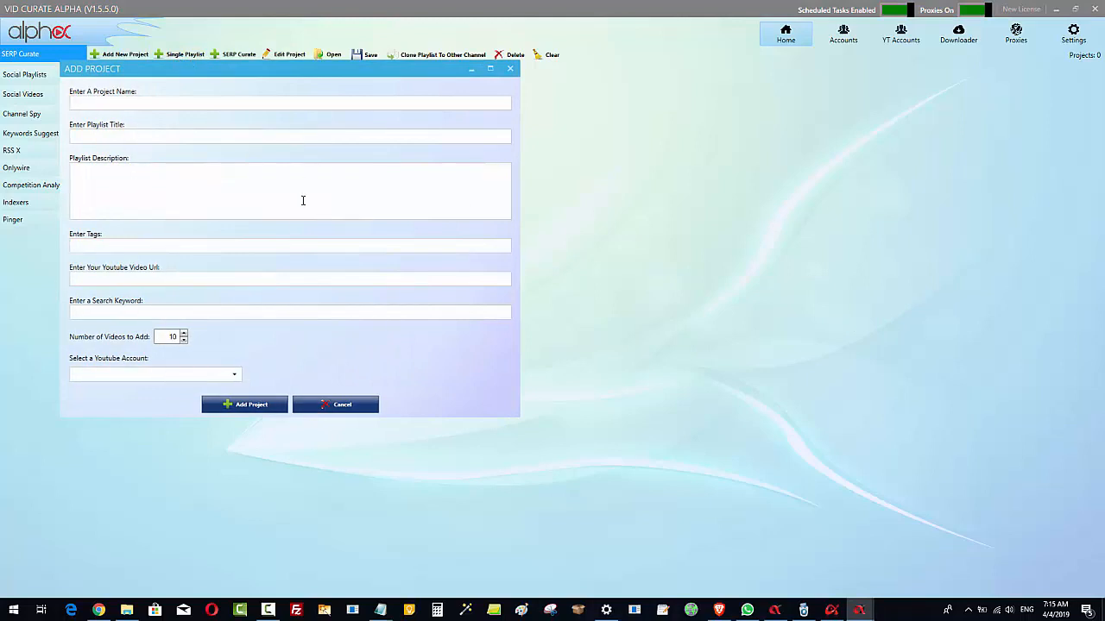
click(112, 278)
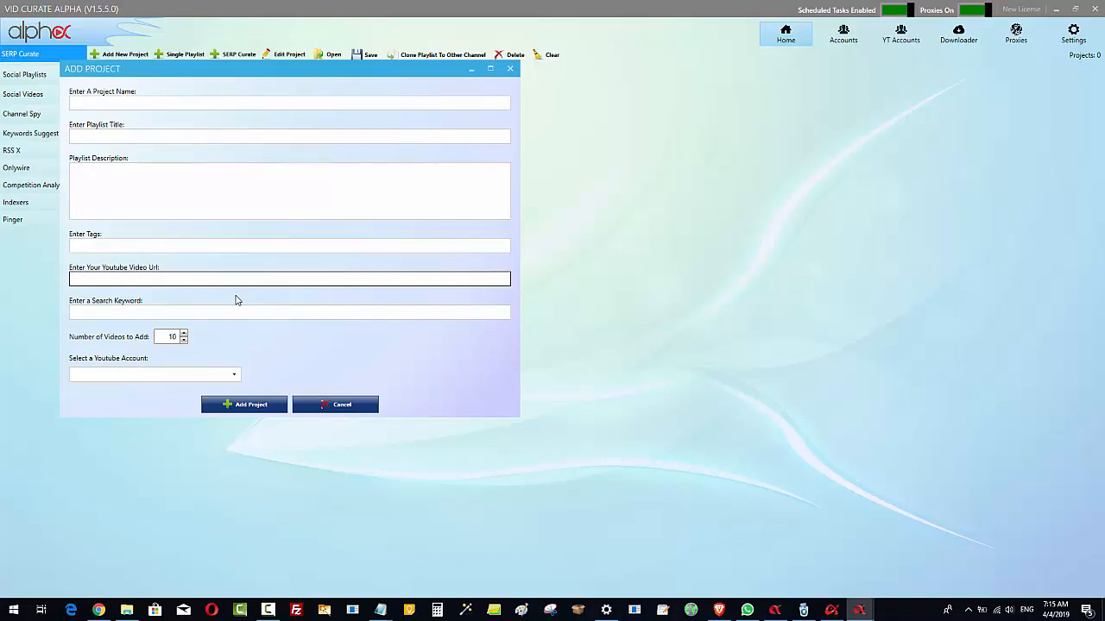
click(510, 69)
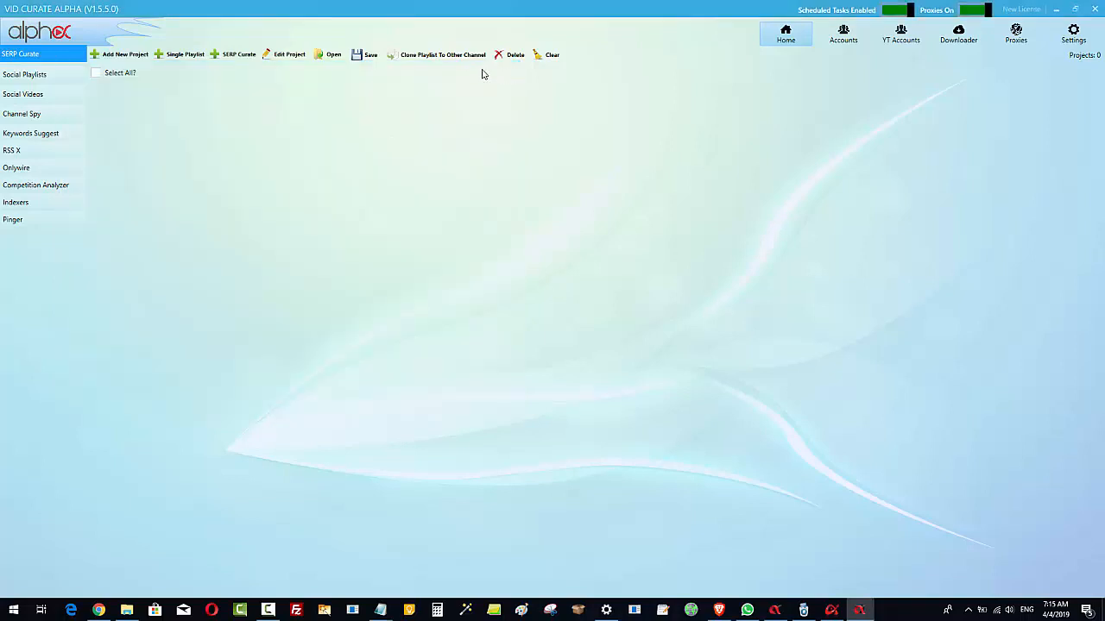
Open a new SERP Curate project form and bring the "WordPress SEO - SERP Curate Project" Google Doc into view
click(239, 55)
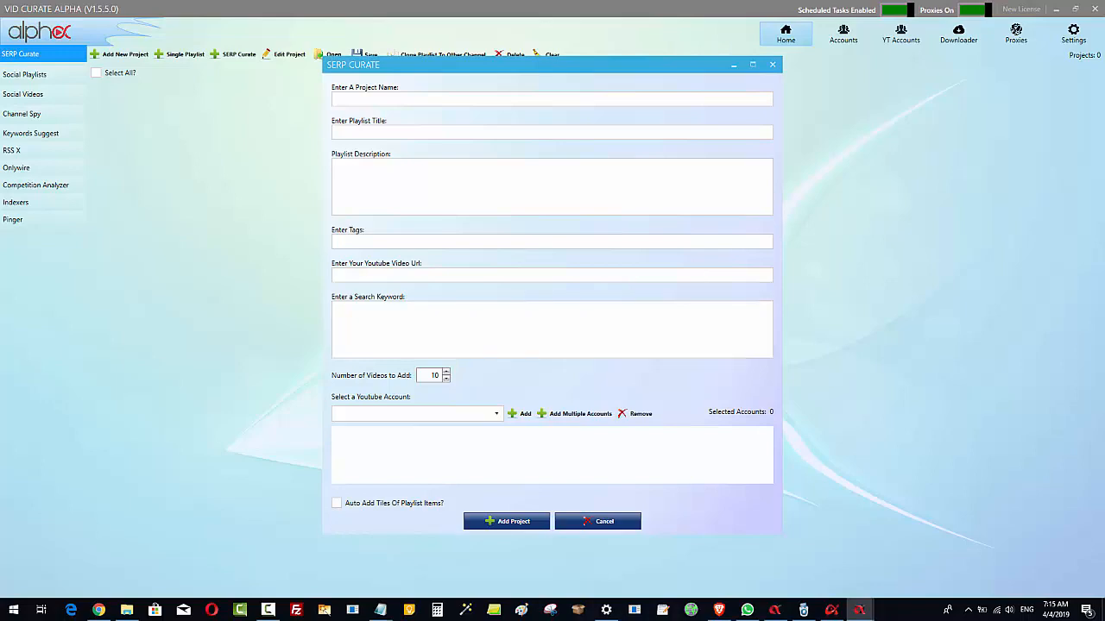
drag(1104, 117, 437, 0)
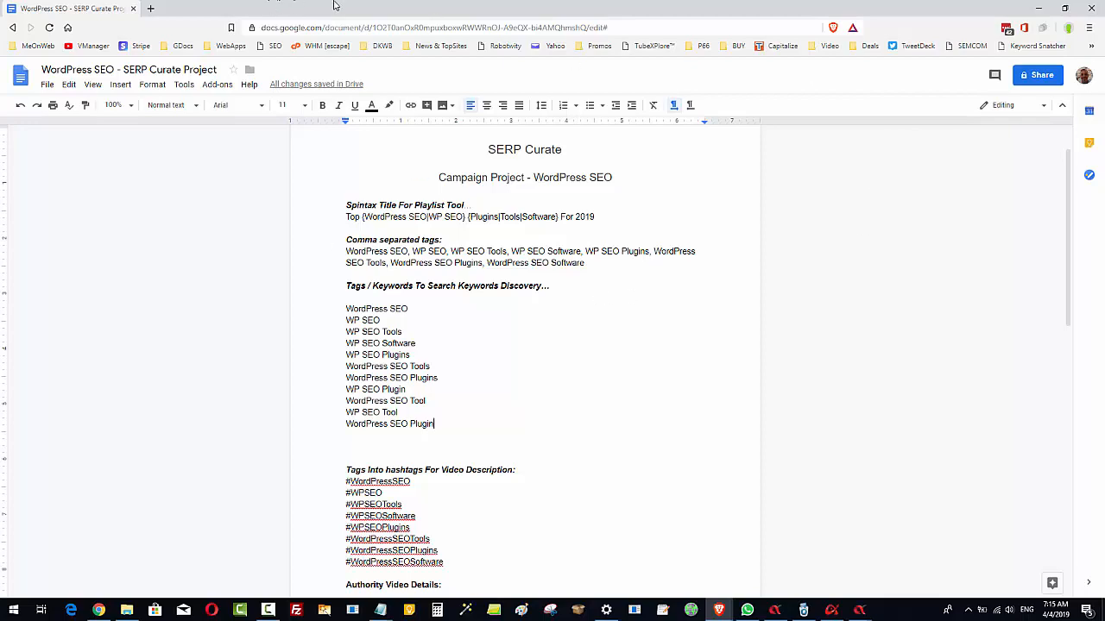
double_click(296, 12)
drag(351, 18, 489, 0)
Copy the spintax title "Top {WordPress SEO|WP SEO} {Plugins|Tools|Software} For 2019" from the document
drag(346, 216, 602, 222)
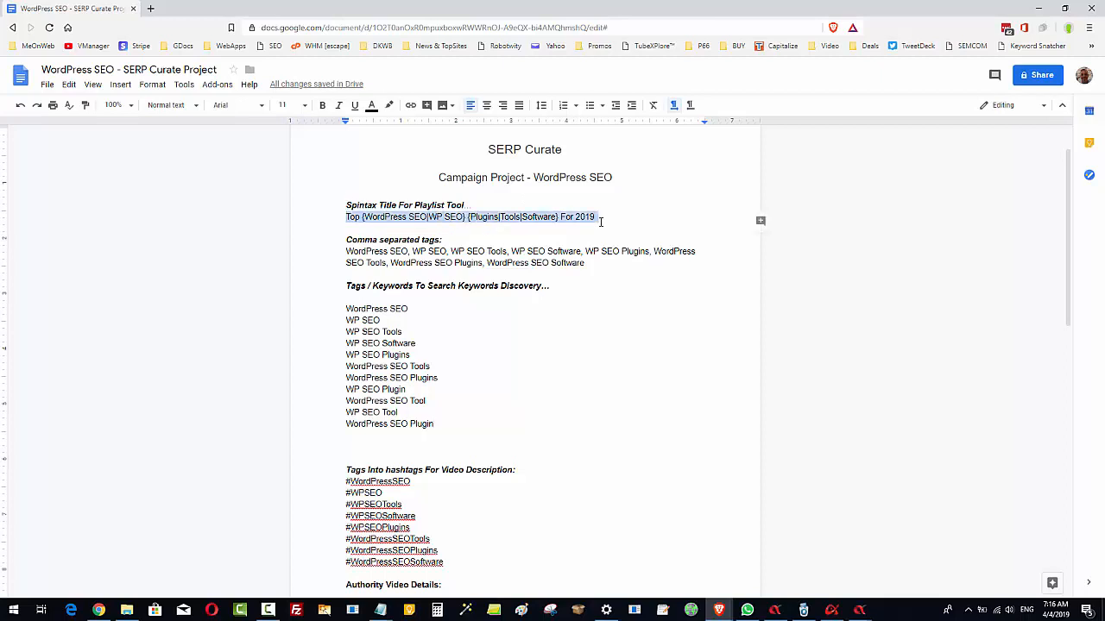
right_click(542, 217)
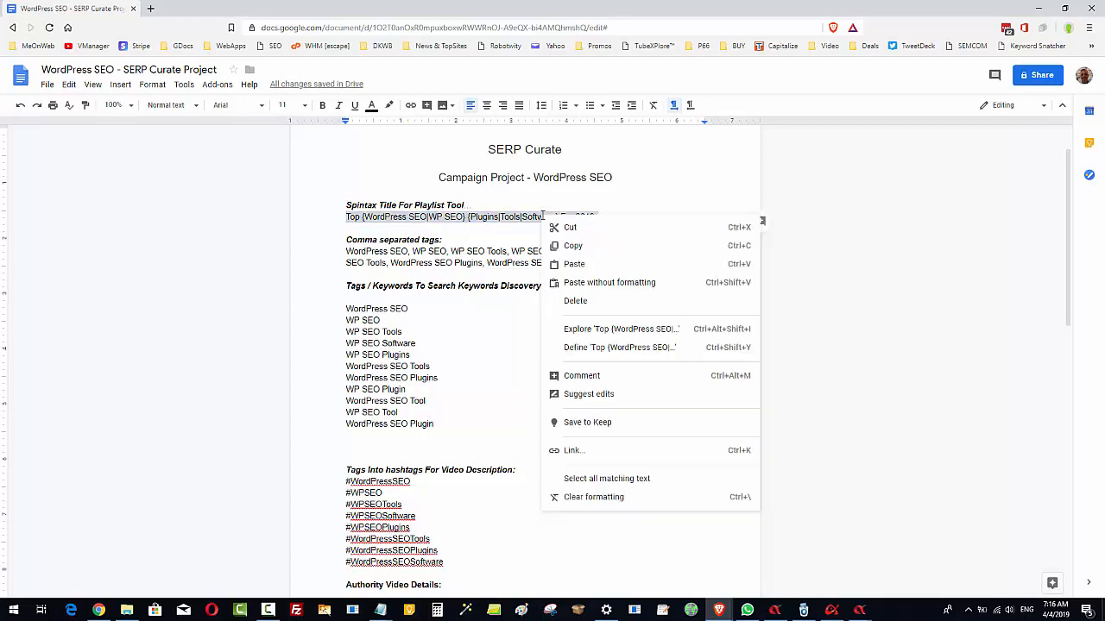
click(574, 245)
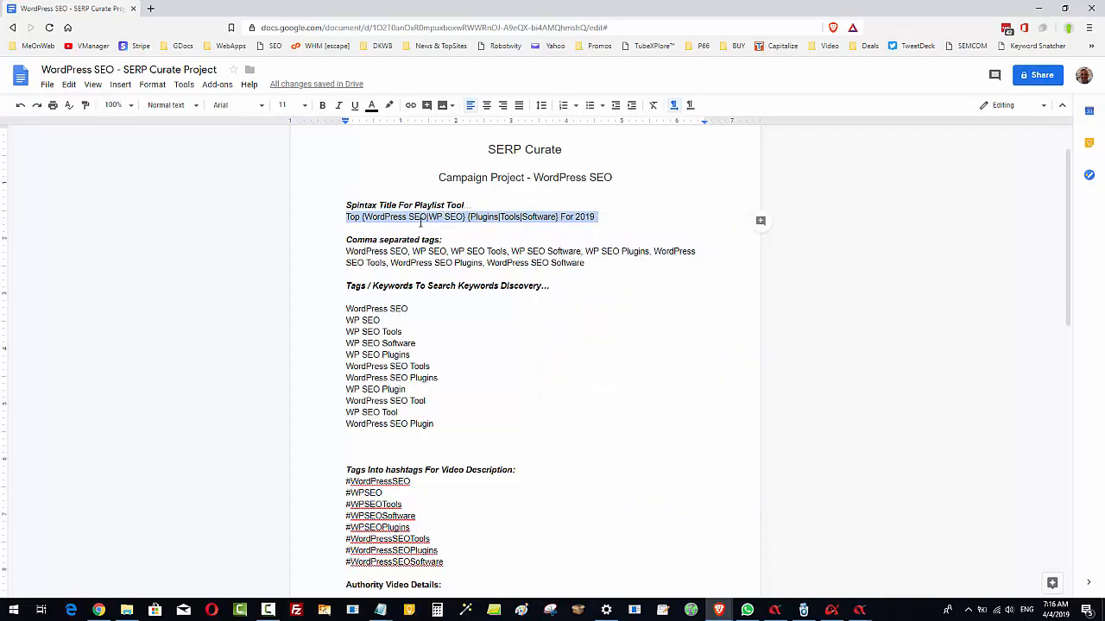
click(594, 217)
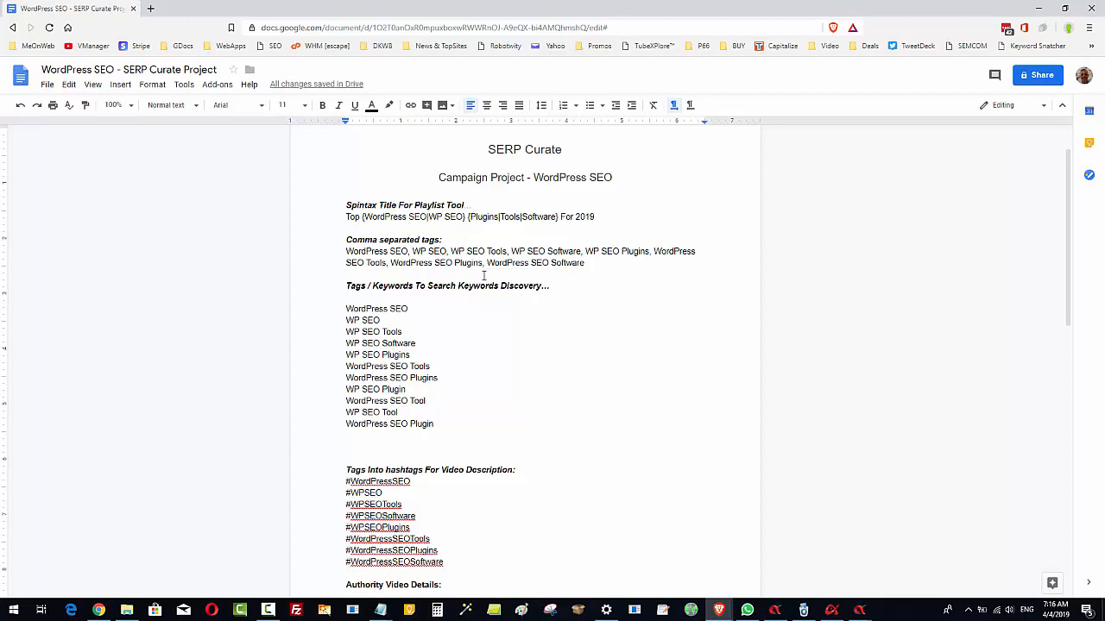
Examine the document's comma-separated tags, search keywords, hashtags, and authority video title and YouTube URL
double_click(578, 286)
click(565, 308)
drag(347, 251, 611, 262)
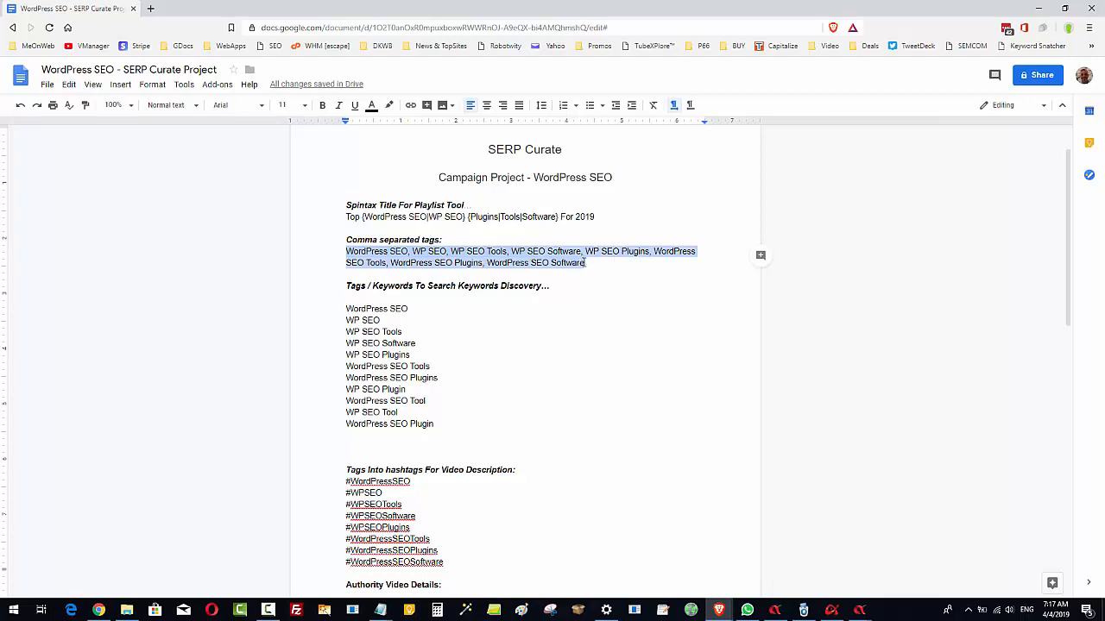
click(585, 263)
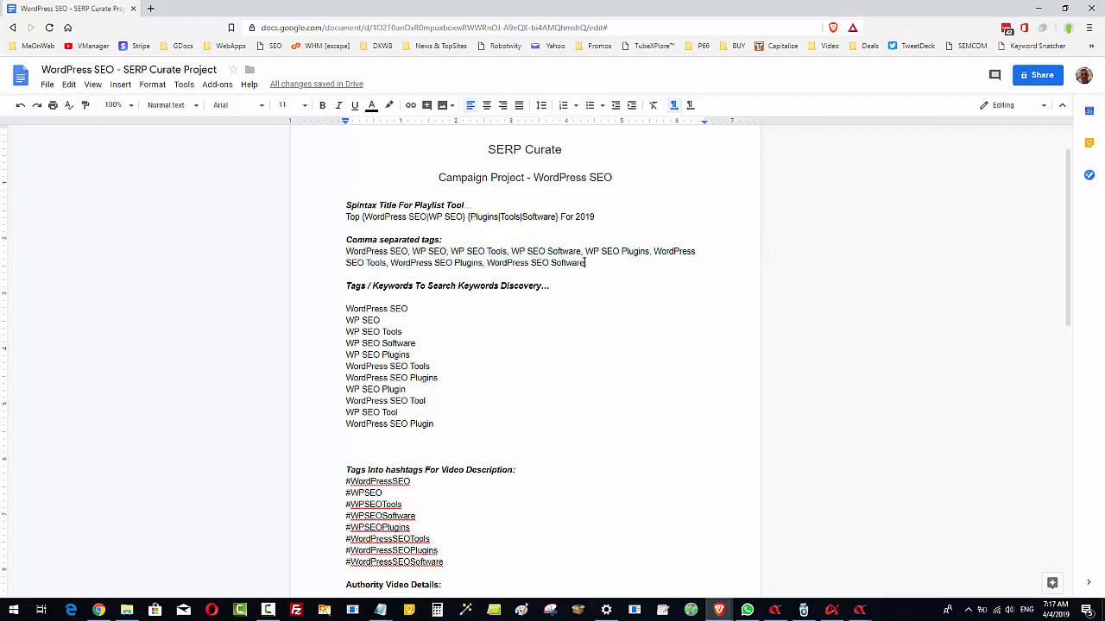
drag(345, 308, 443, 426)
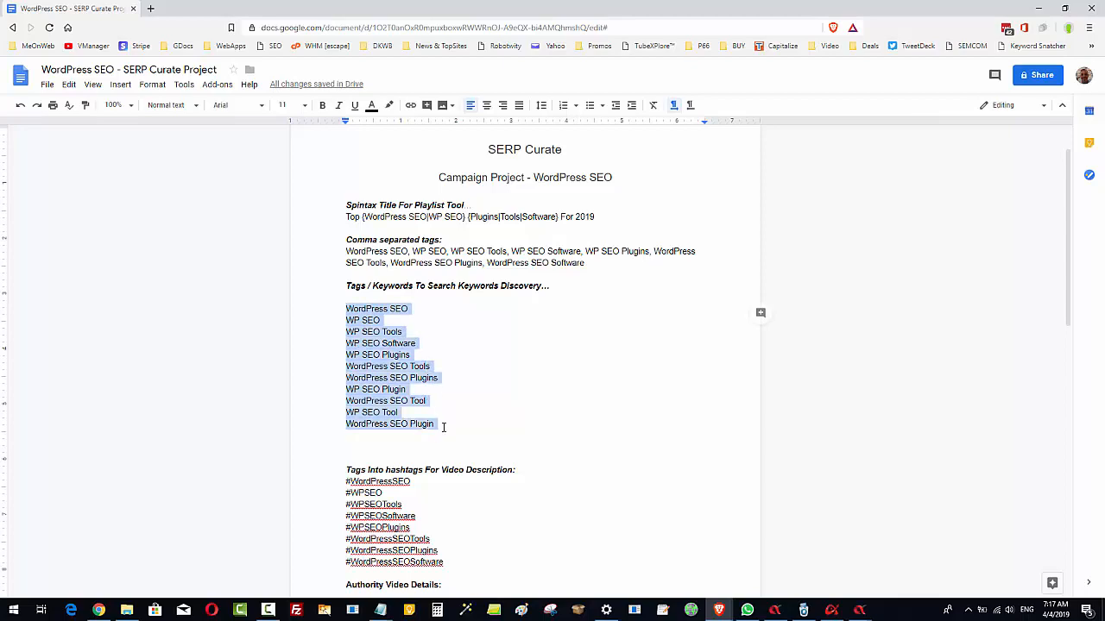
click(446, 411)
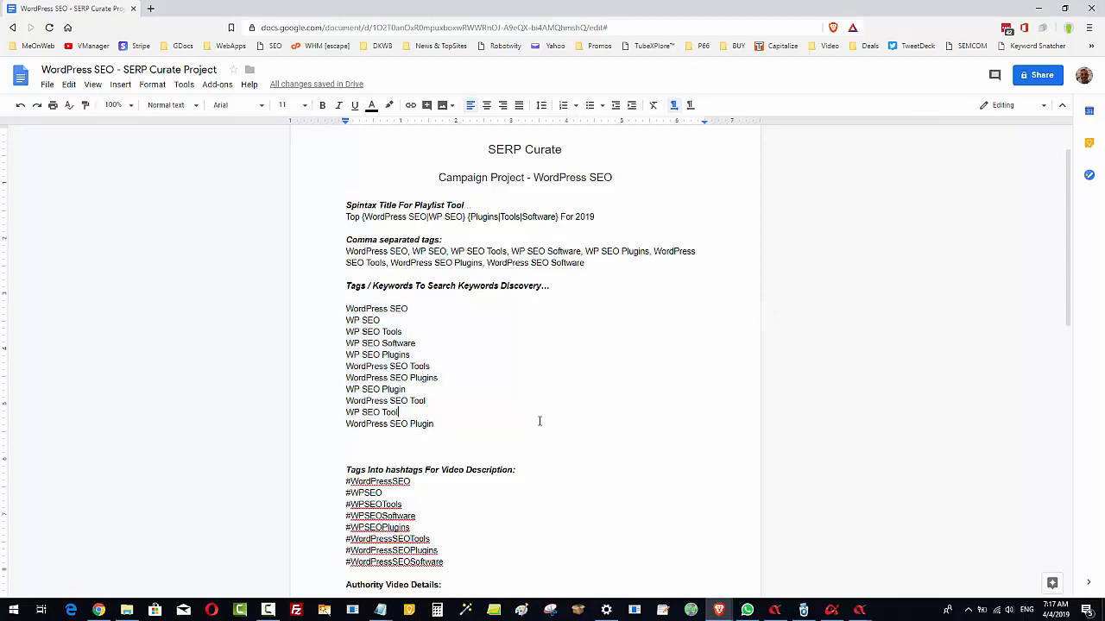
scroll(537, 420, down, 1)
scroll(548, 412, down, 2)
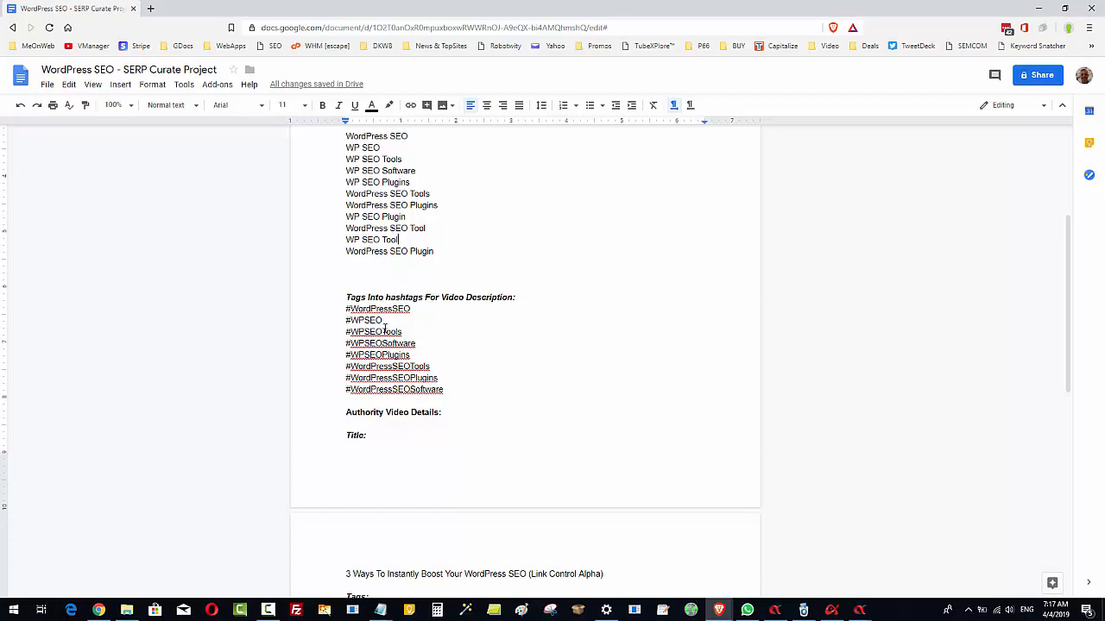
scroll(423, 391, down, 3)
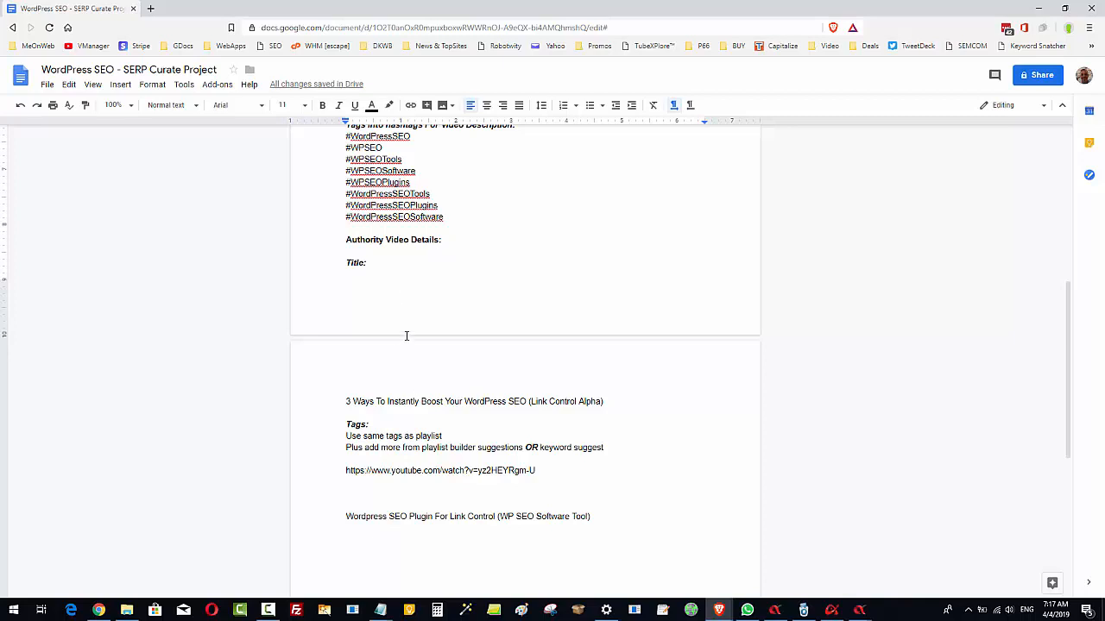
click(377, 401)
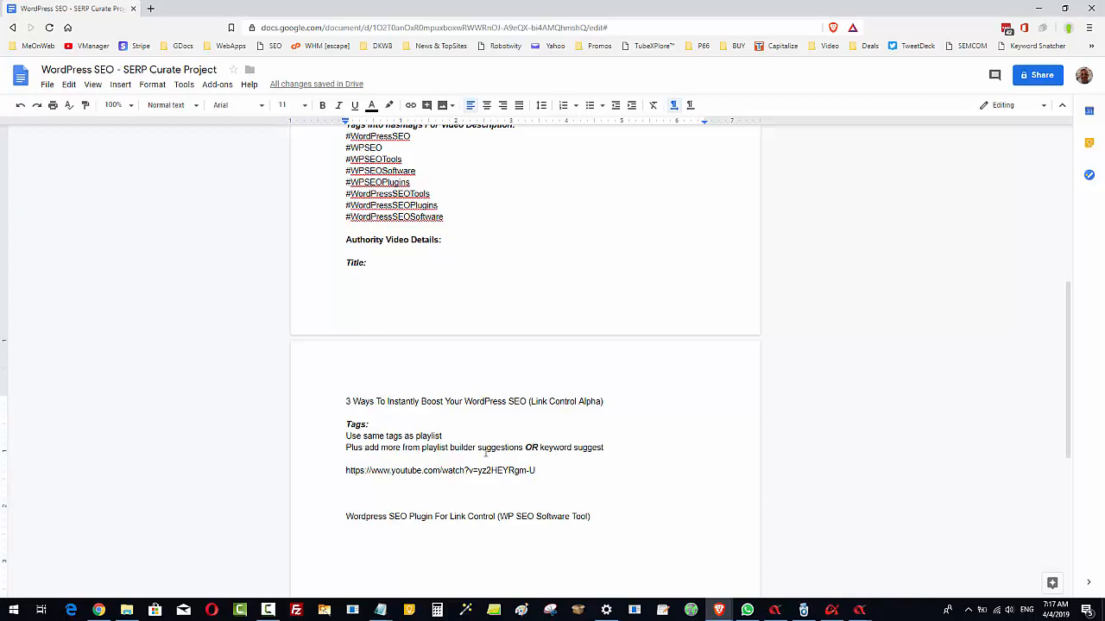
drag(536, 471, 285, 470)
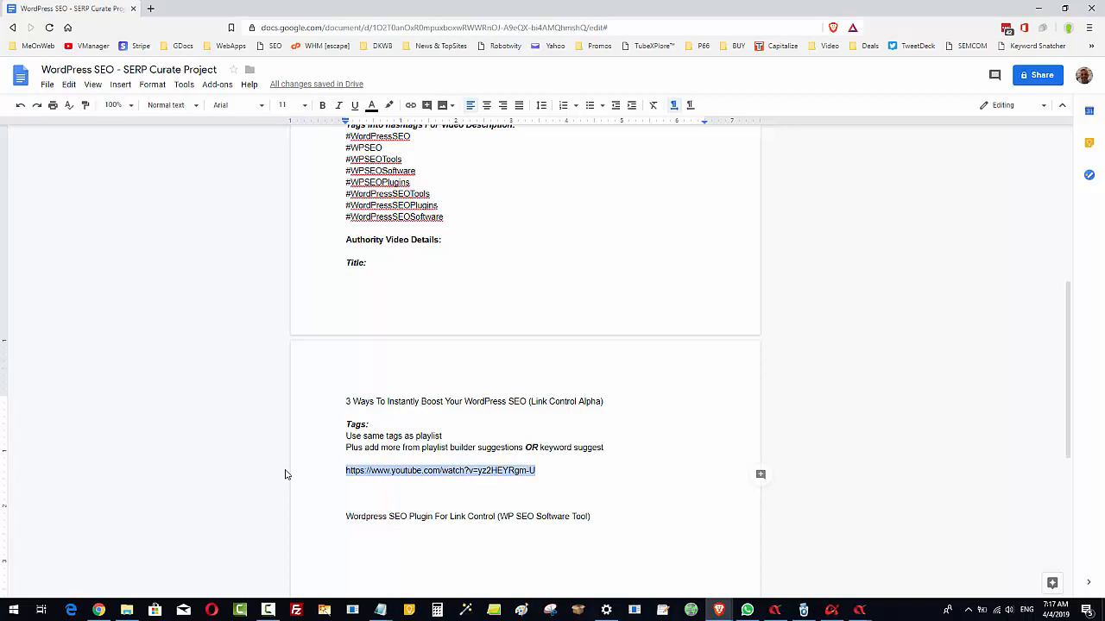
click(554, 471)
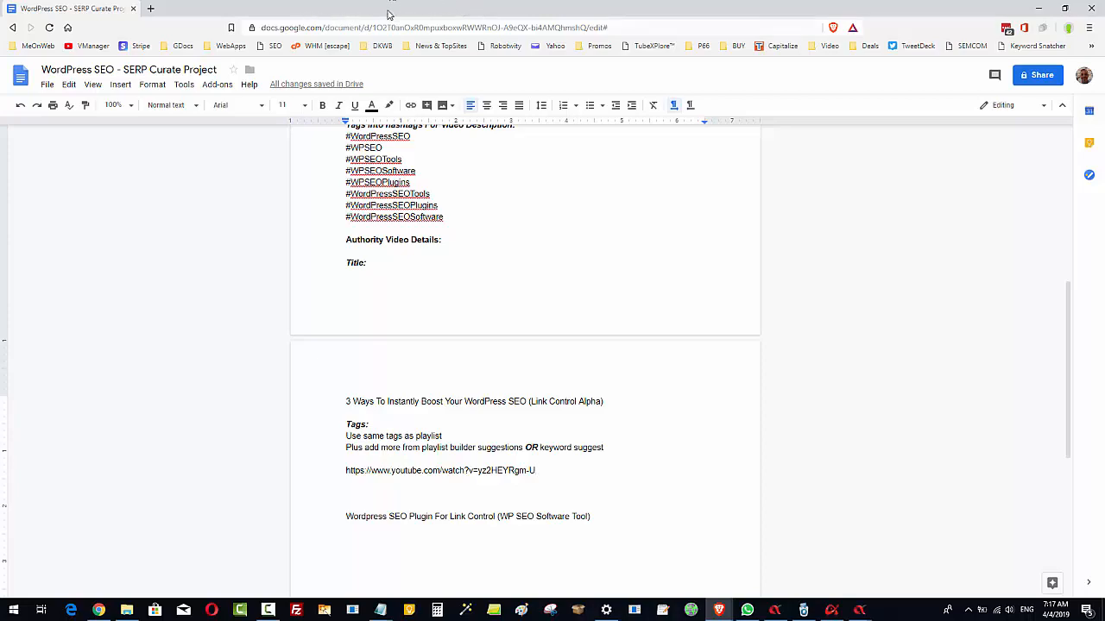
Return to the SERP Curate form in Vid Curate Alpha and paste the copied spintax title as the project name
drag(335, 8, 1104, 113)
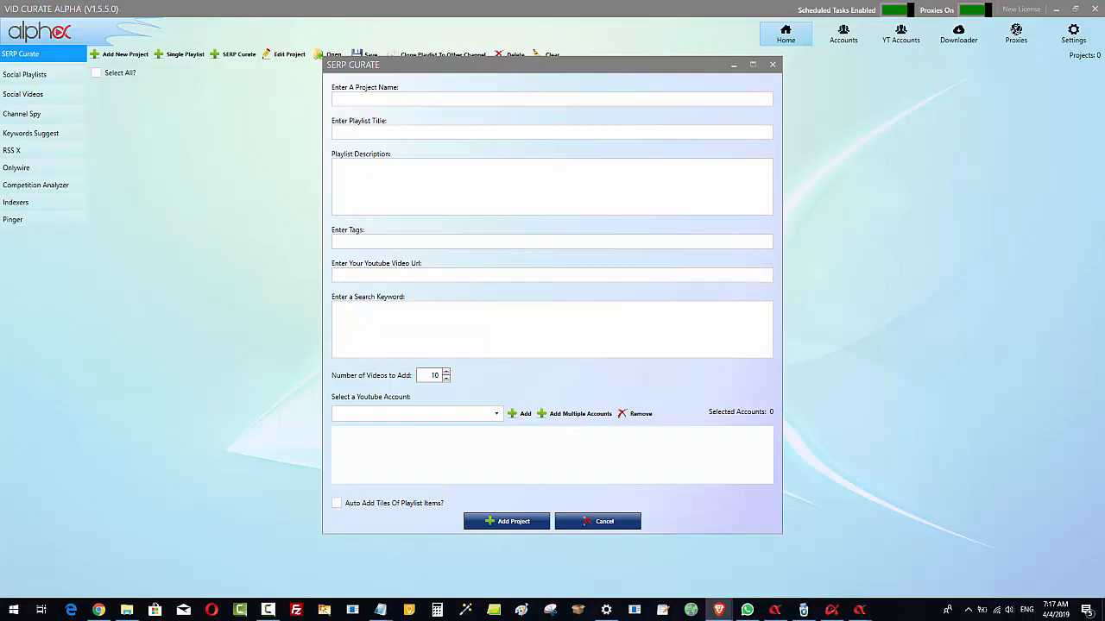
click(337, 100)
right_click(343, 101)
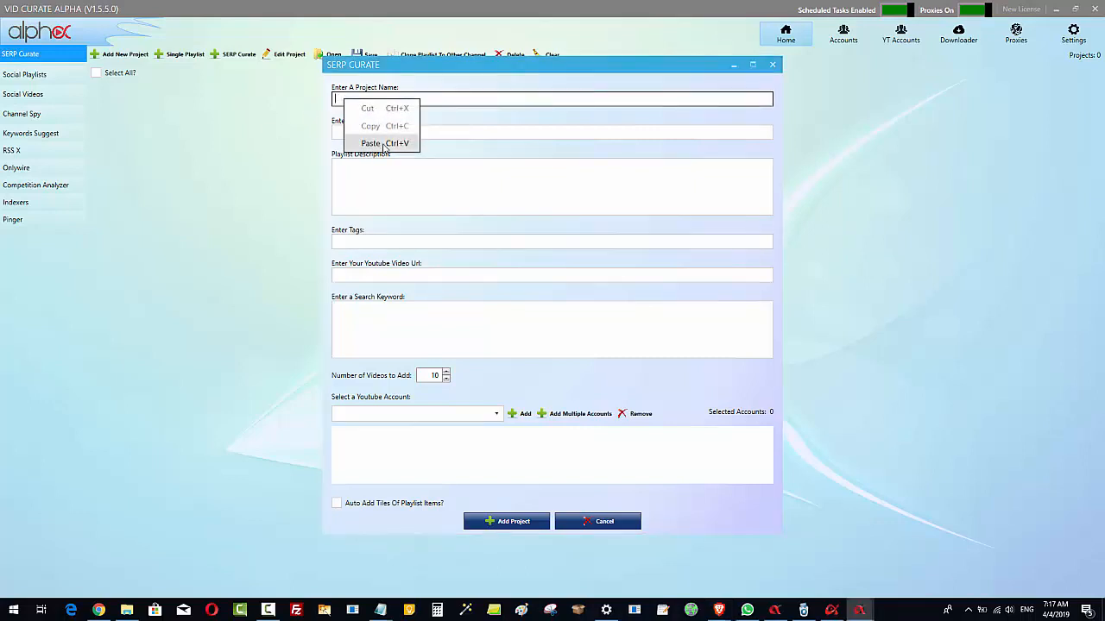
click(371, 143)
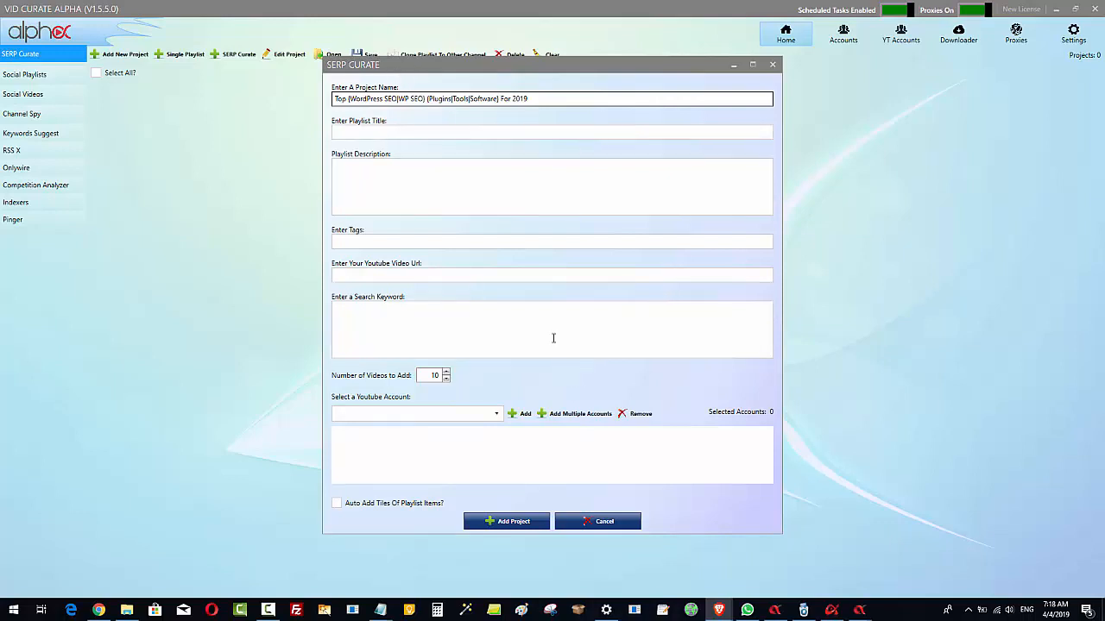
Paste the document's comma-separated WordPress SEO tags into the project's tags
click(385, 314)
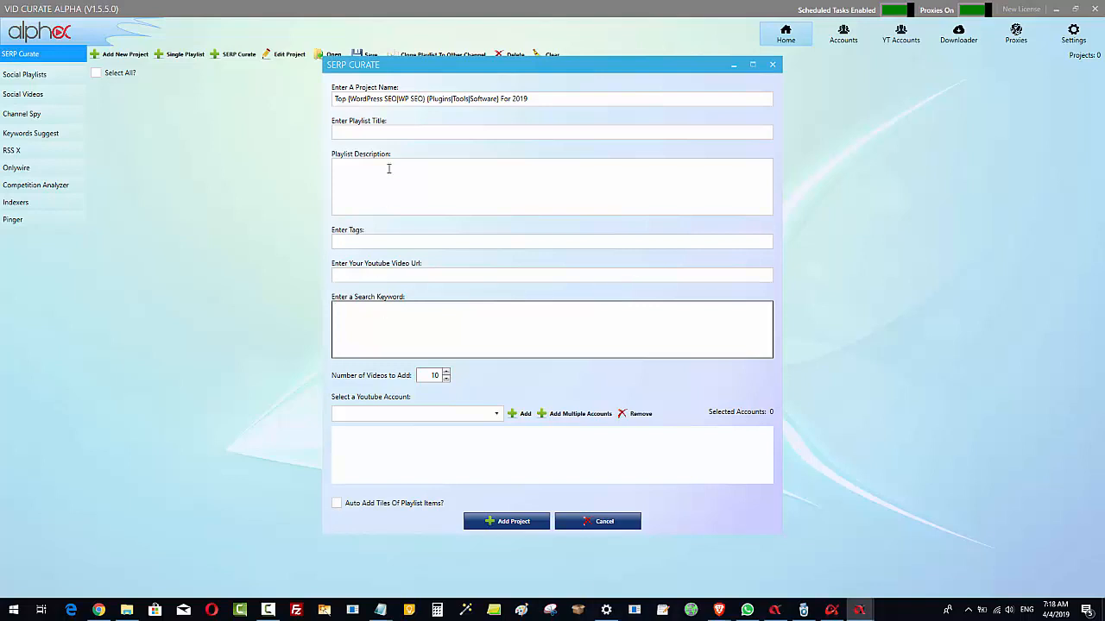
click(366, 243)
right_click(364, 242)
click(401, 285)
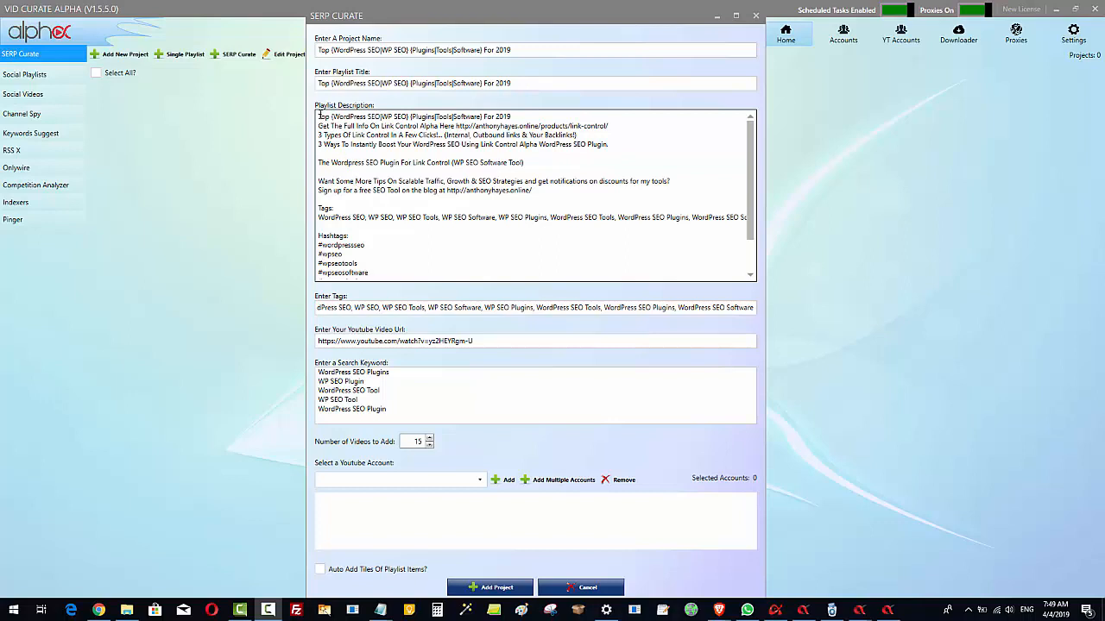
Examine the playlist description, including its spintax title line, promotional link lines and tags section
drag(319, 115, 530, 119)
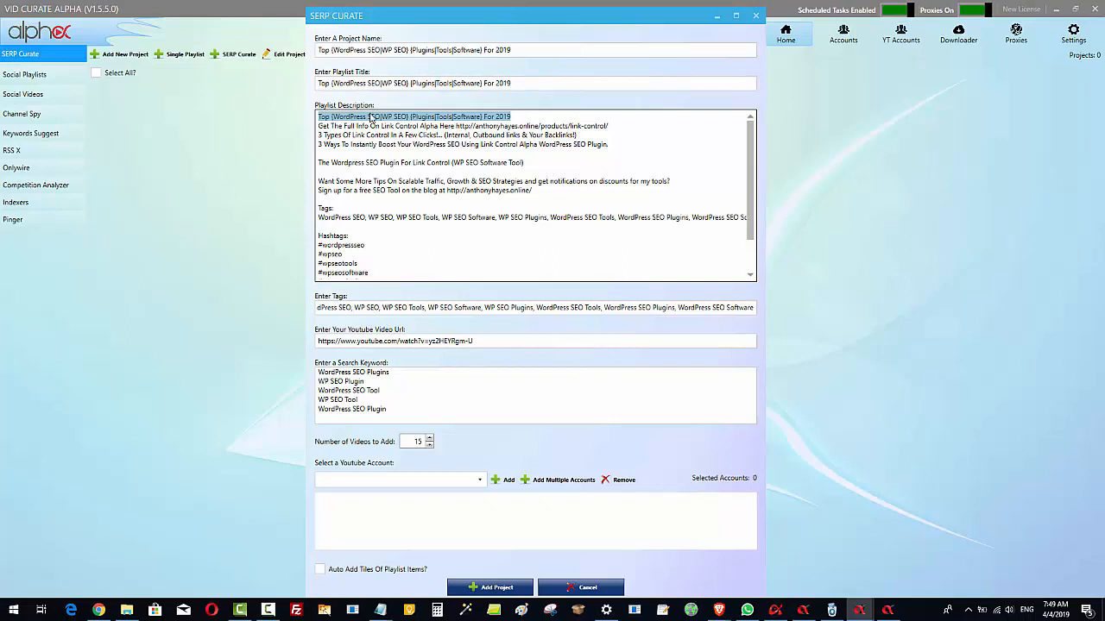
click(522, 112)
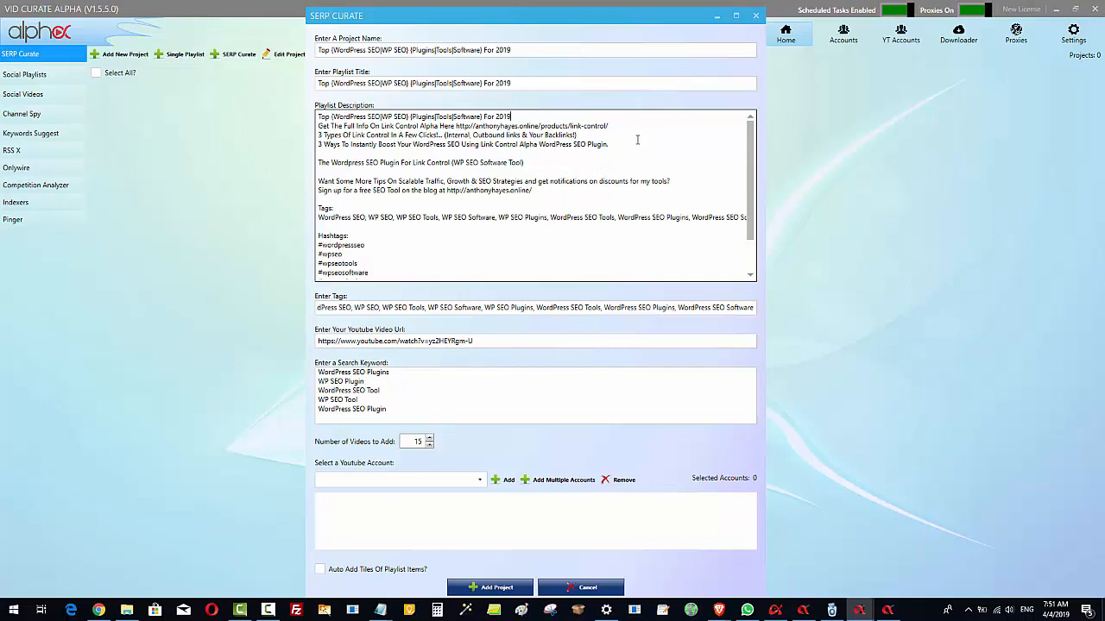
drag(630, 139, 628, 142)
click(624, 181)
click(406, 82)
drag(524, 116, 267, 117)
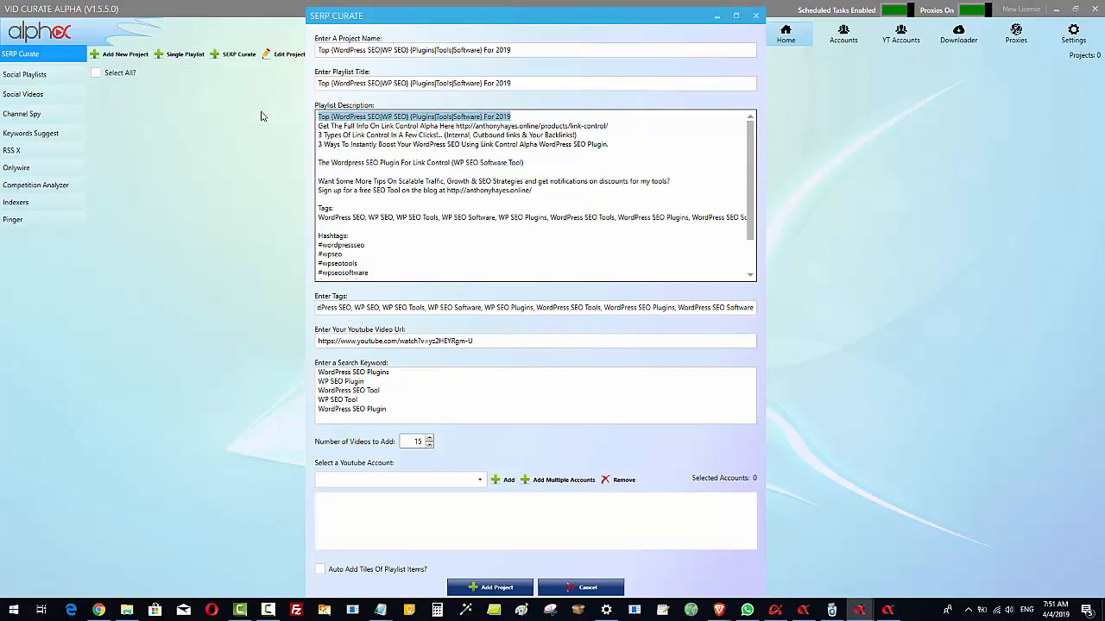
click(393, 116)
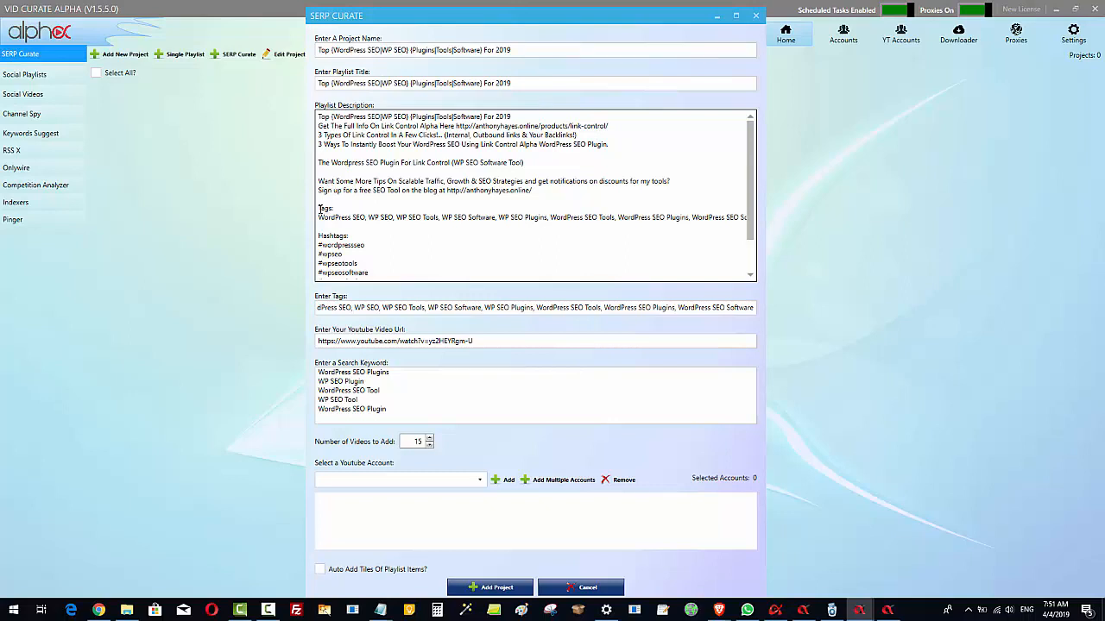
drag(321, 209, 530, 215)
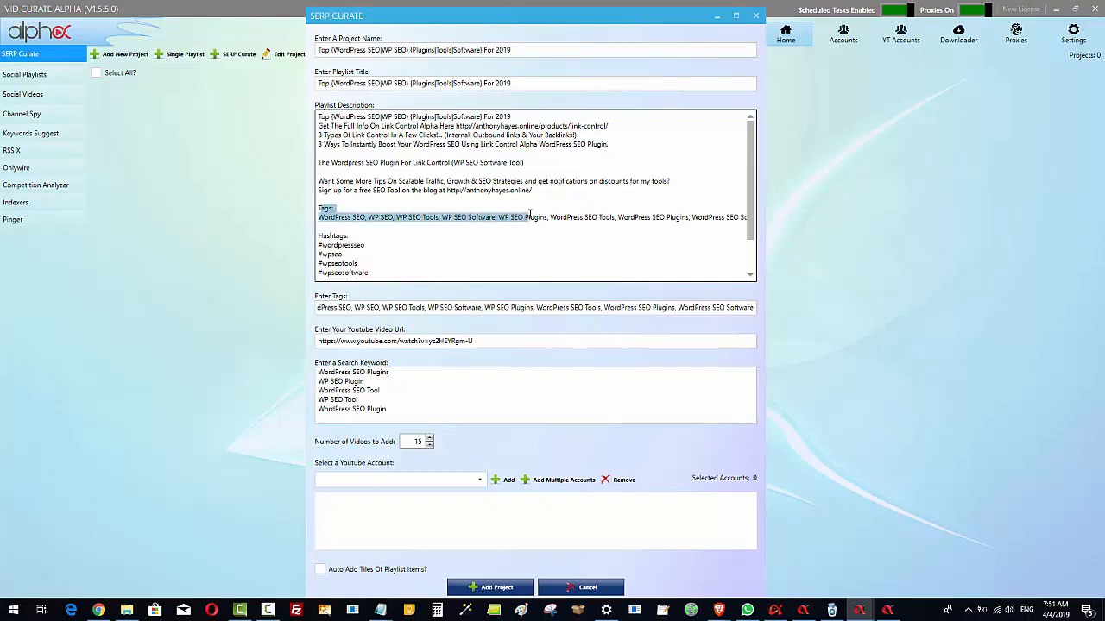
click(562, 217)
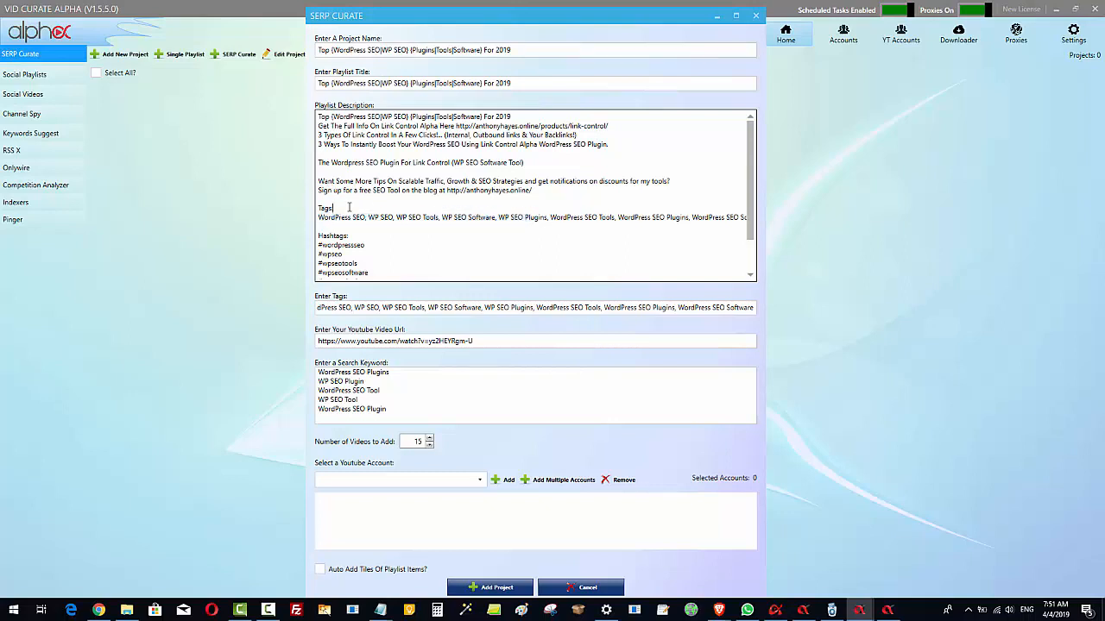
Remove the "Tags:" and "Hashtags:" labels and the extra blank line from the playlist description
double_click(337, 235)
key(Delete)
double_click(326, 208)
key(Delete)
click(324, 234)
key(Delete)
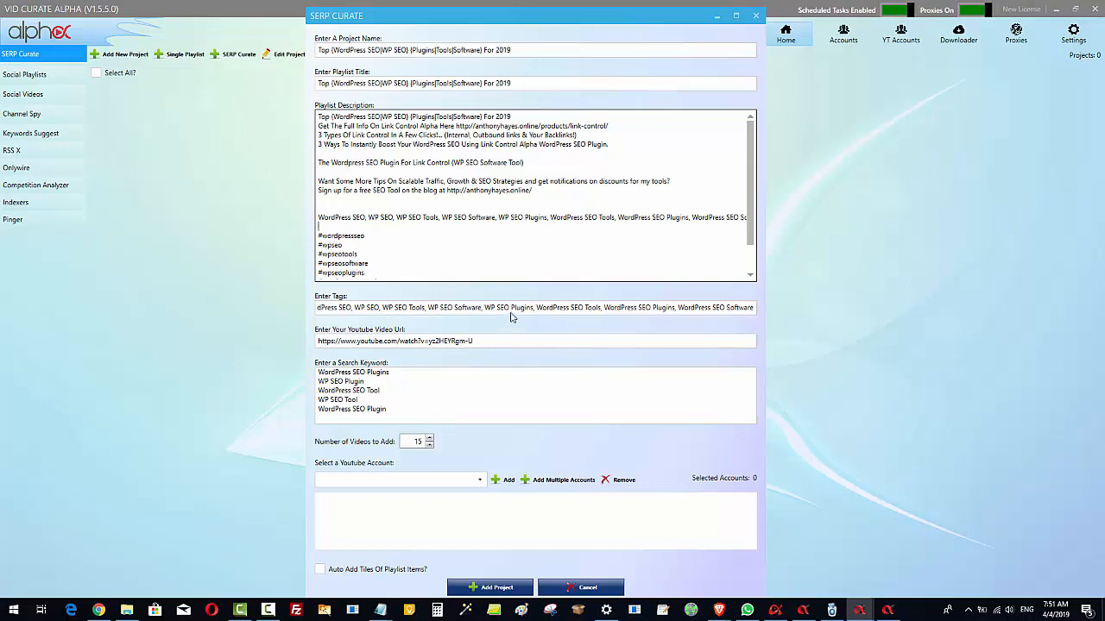
Examine the hashtags that close the playlist description and the project's full list of search keywords
scroll(483, 248, down, 1)
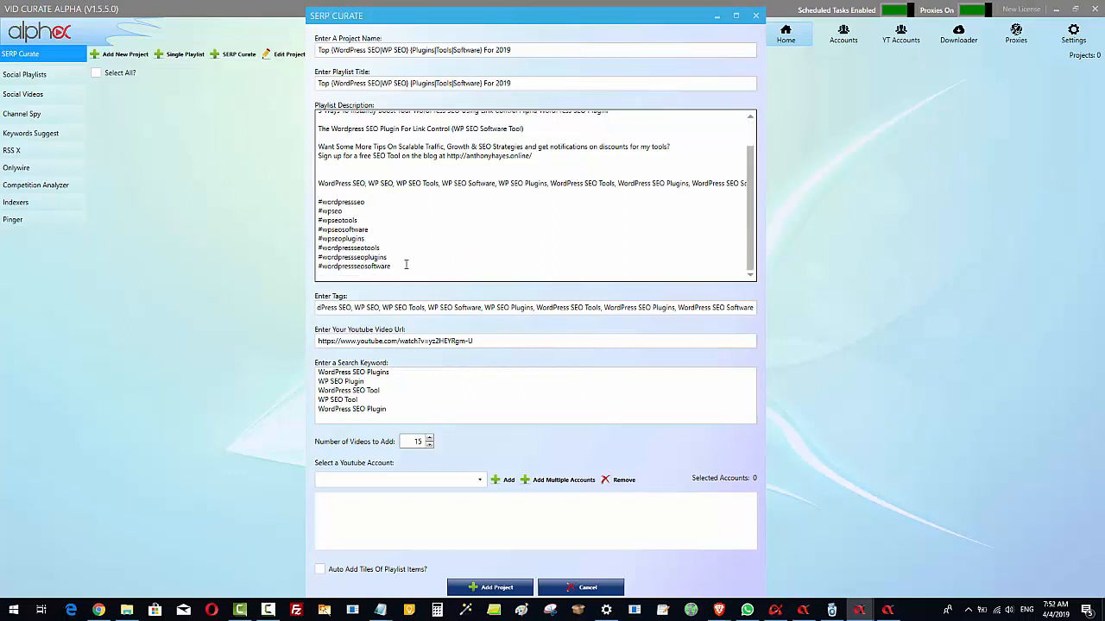
drag(390, 267, 305, 207)
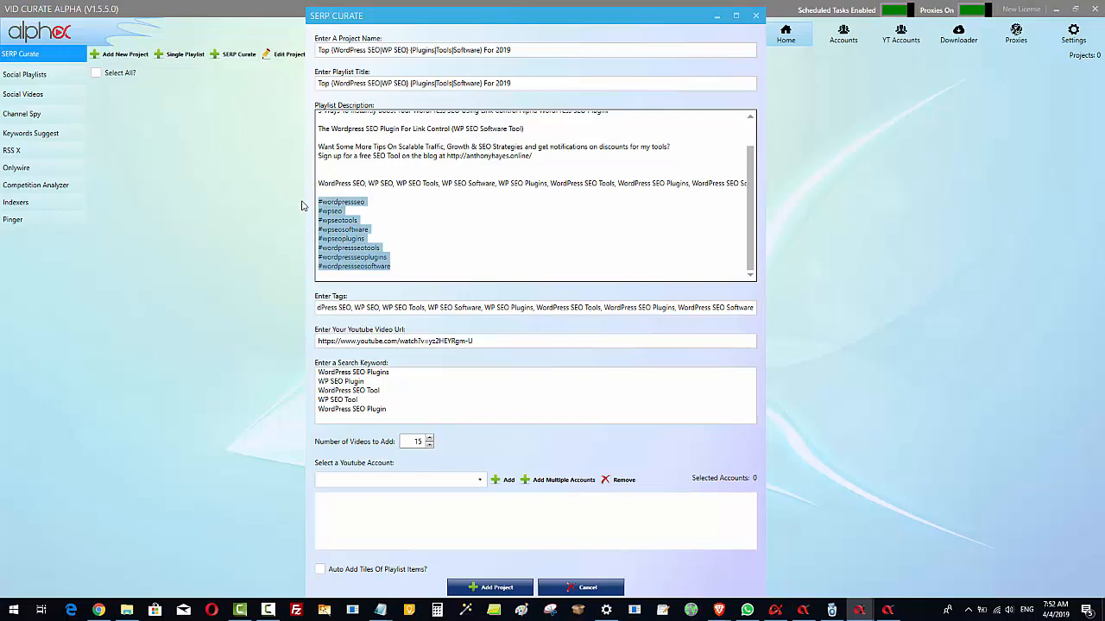
click(439, 251)
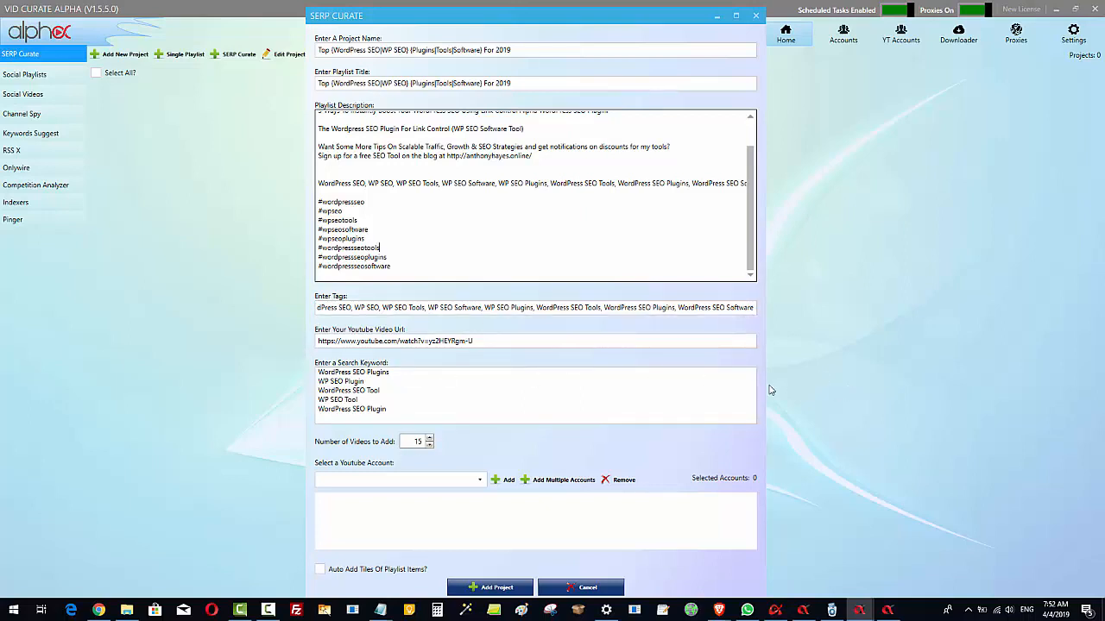
drag(393, 408, 277, 350)
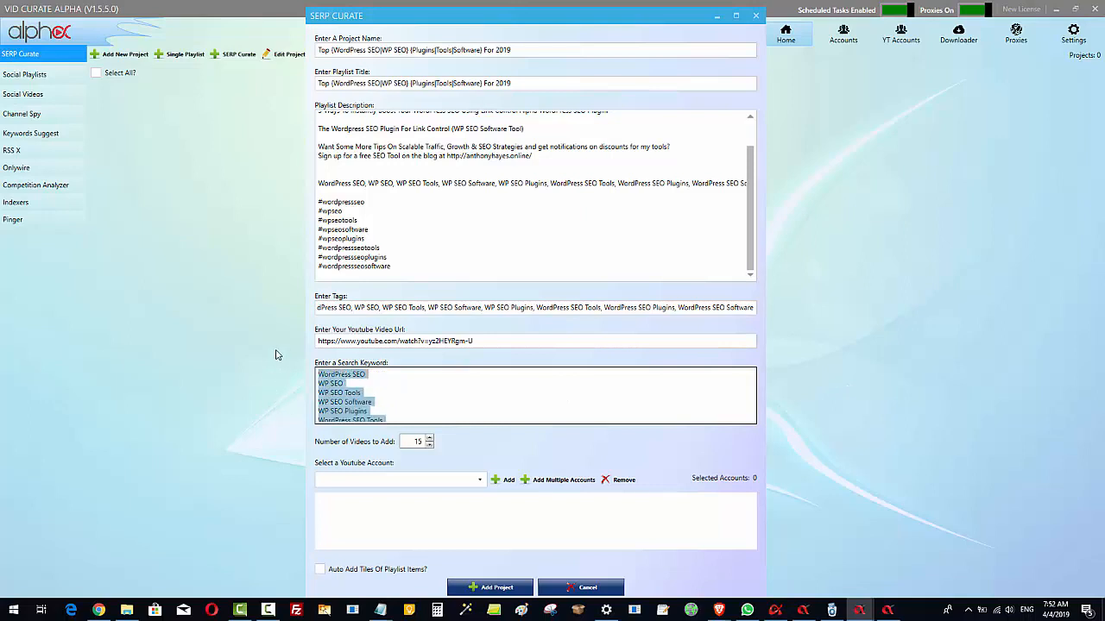
click(394, 386)
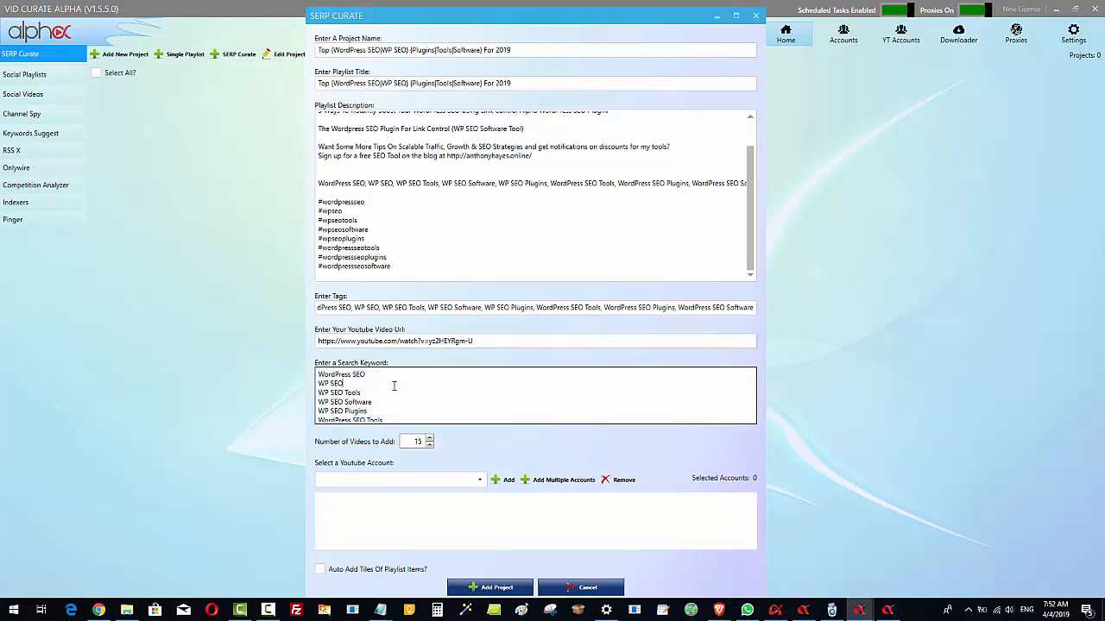
scroll(394, 386, down, 3)
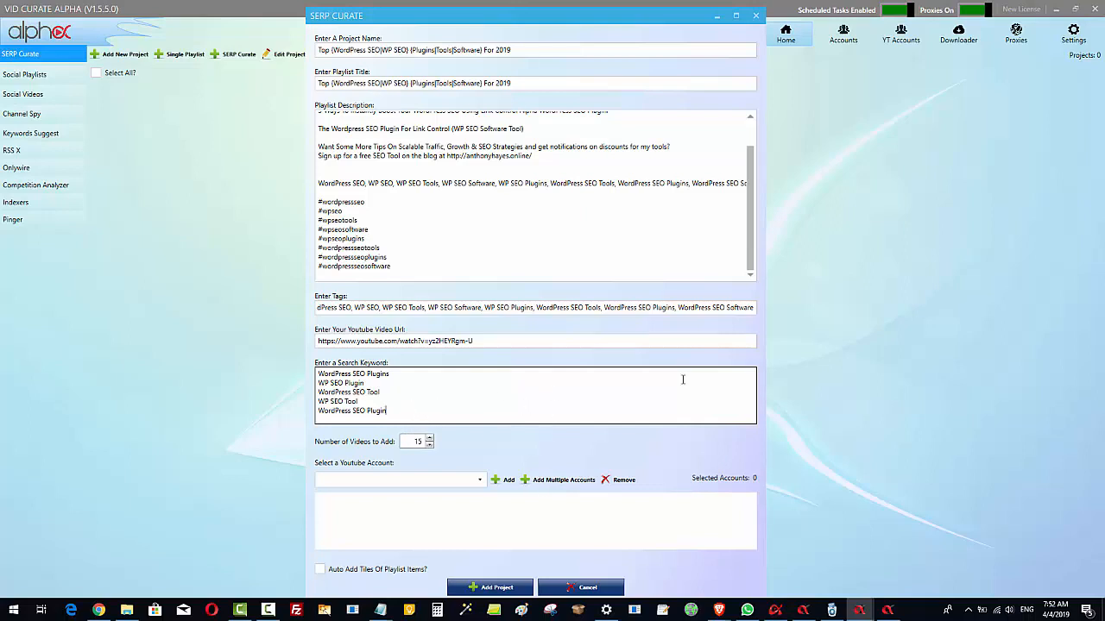
key(Return)
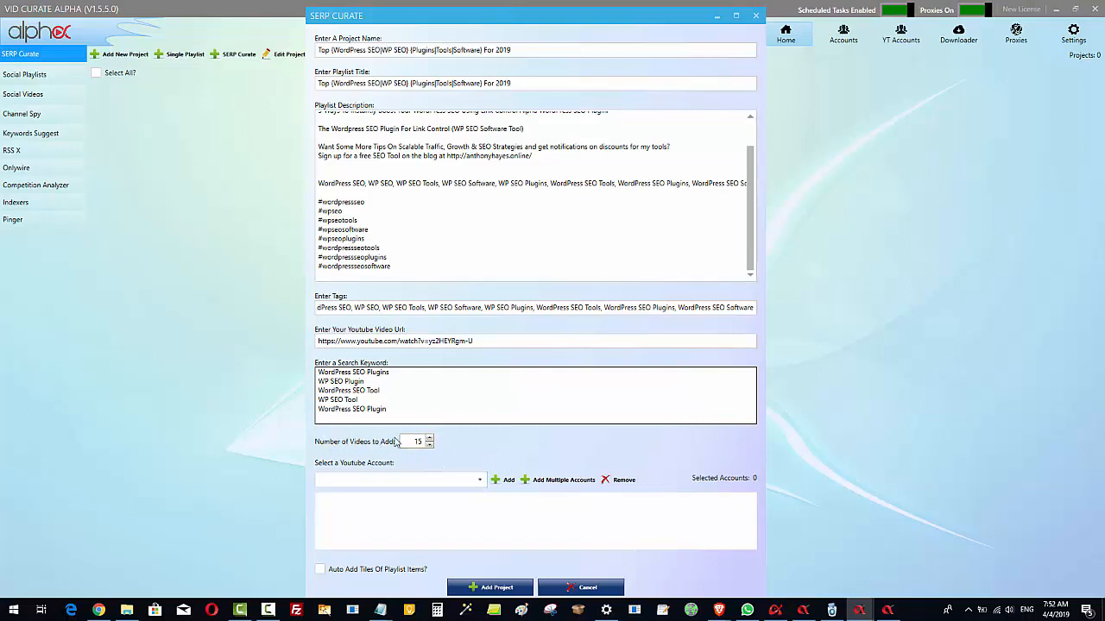
Check the number of videos to add and the YouTube video URL entered for the project
click(428, 449)
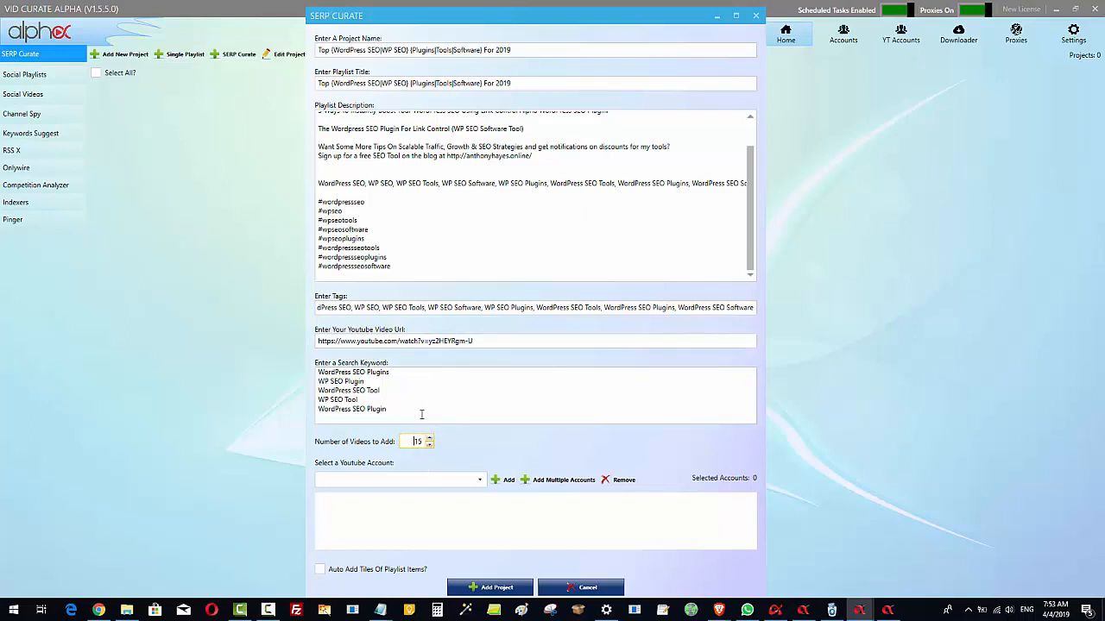
click(414, 441)
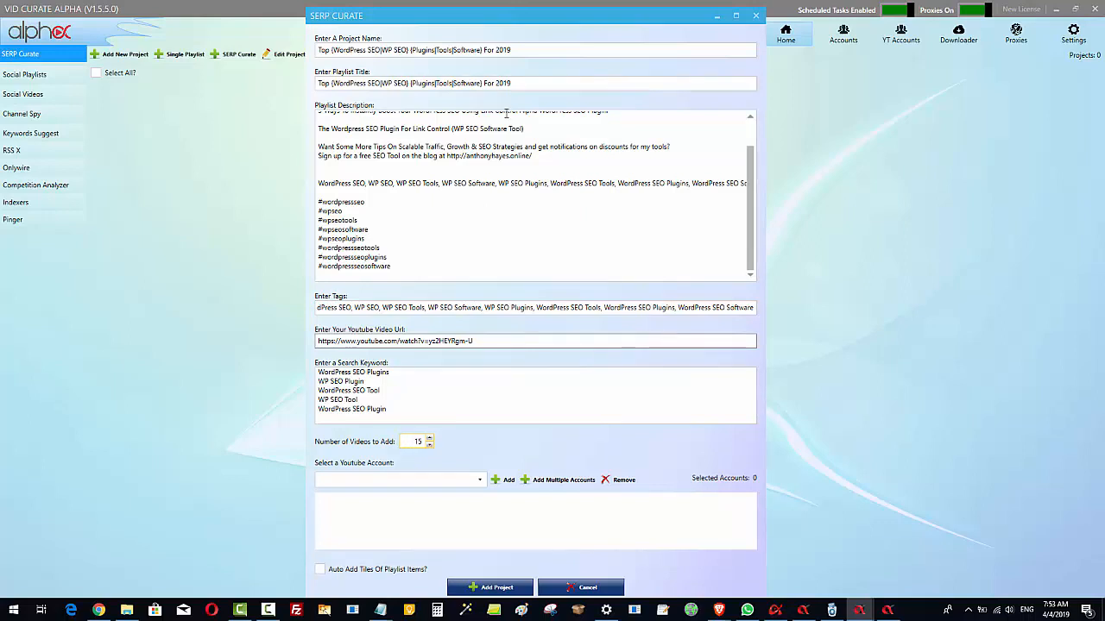
triple_click(495, 341)
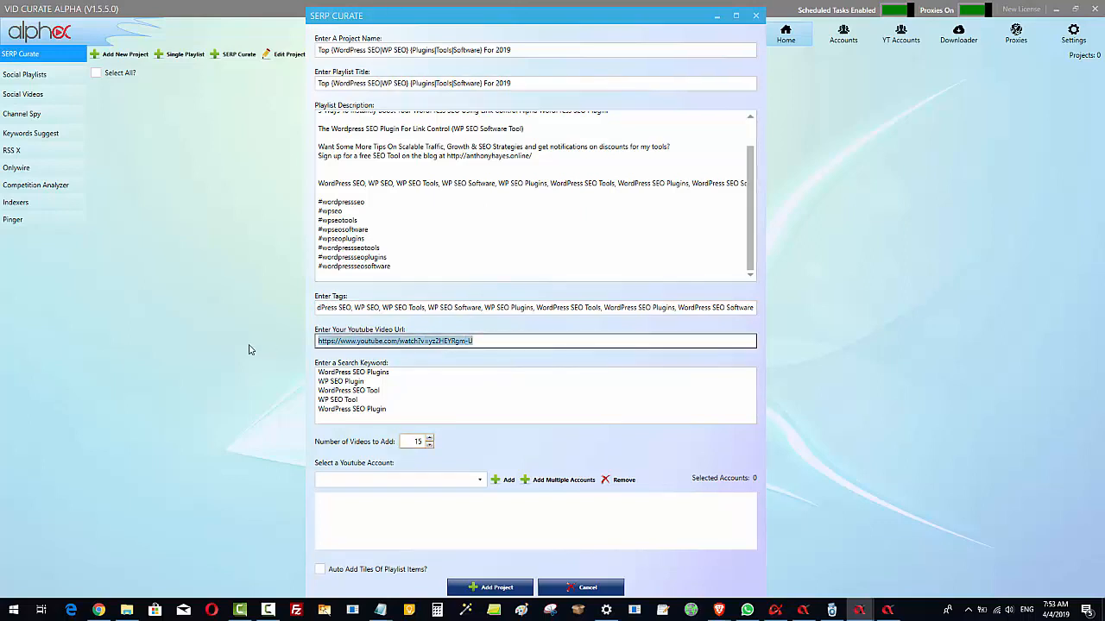
click(484, 341)
triple_click(490, 341)
click(501, 341)
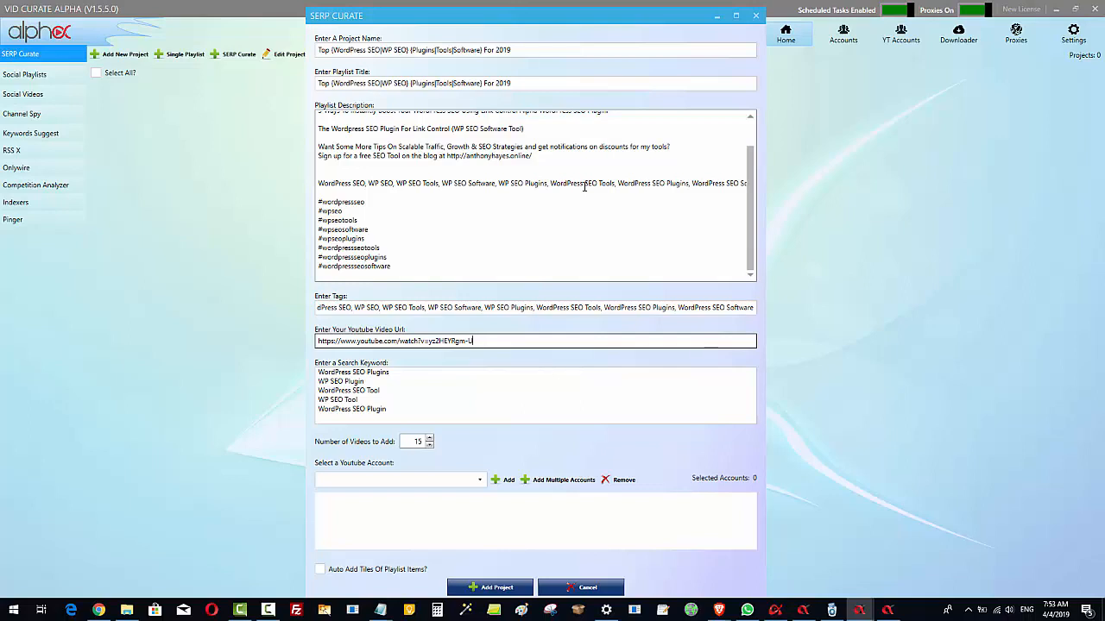
click(407, 409)
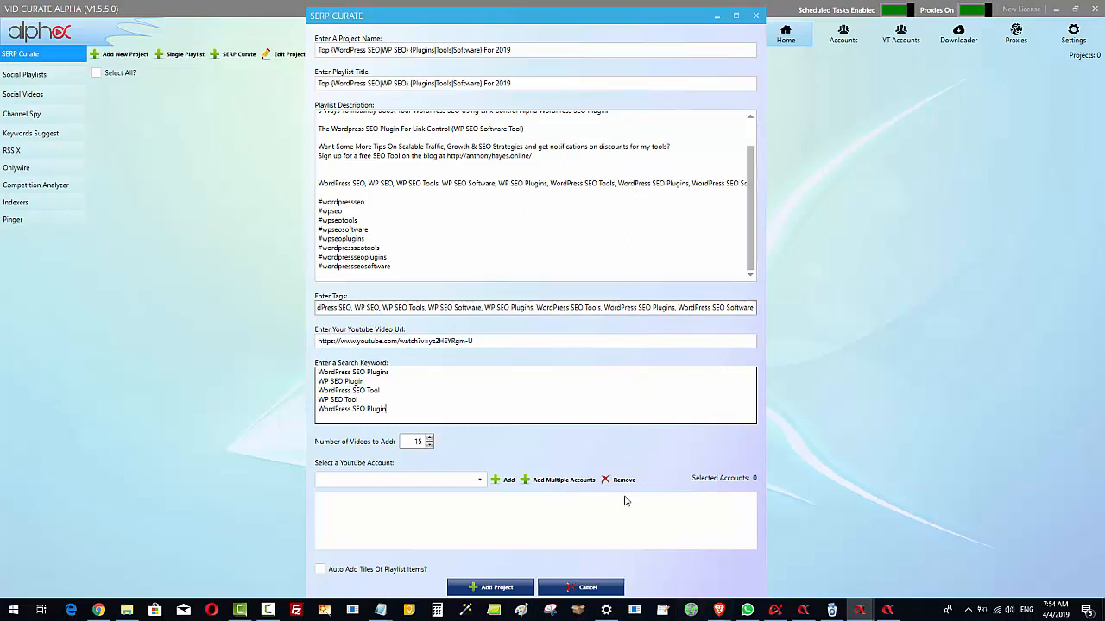
Add all available YouTube accounts to the project and enable automatic adding of playlist item titles
click(553, 484)
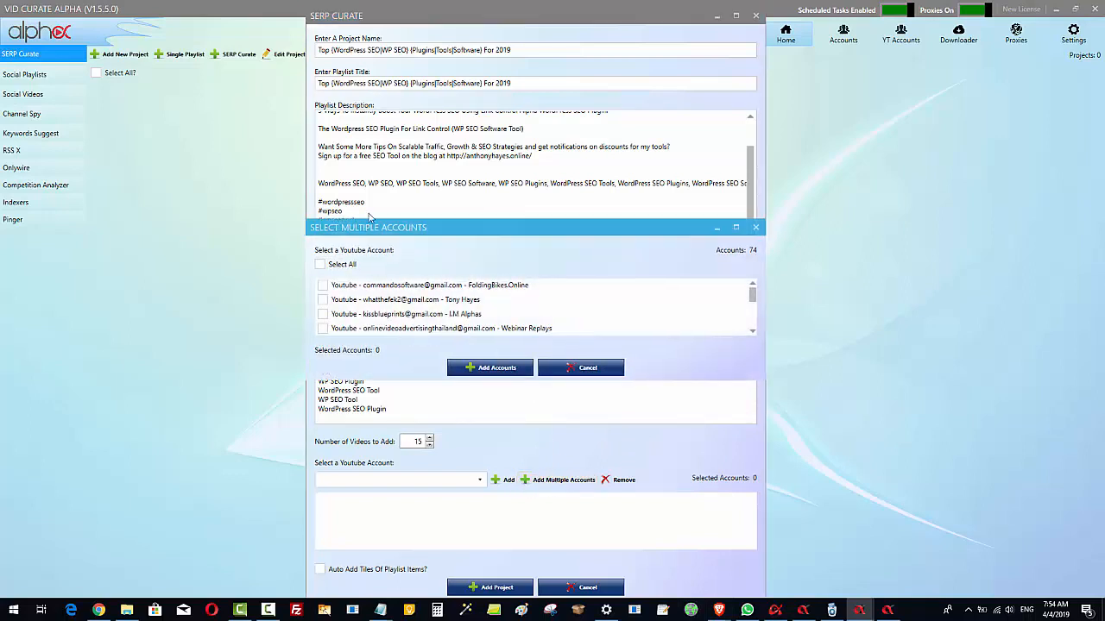
click(321, 264)
click(505, 368)
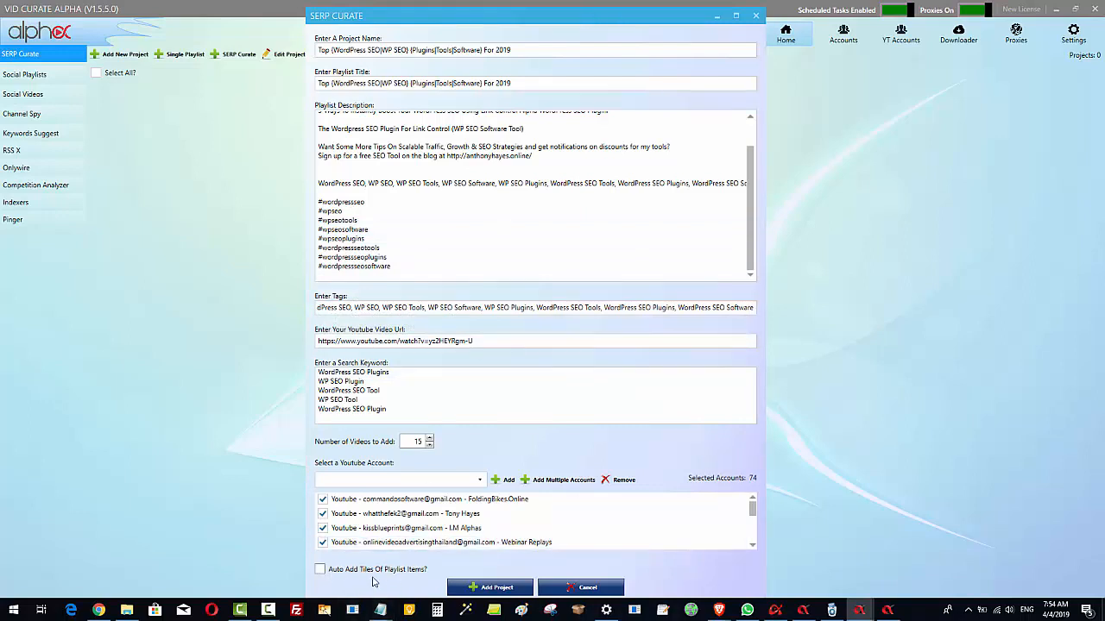
click(319, 572)
scroll(392, 138, up, 2)
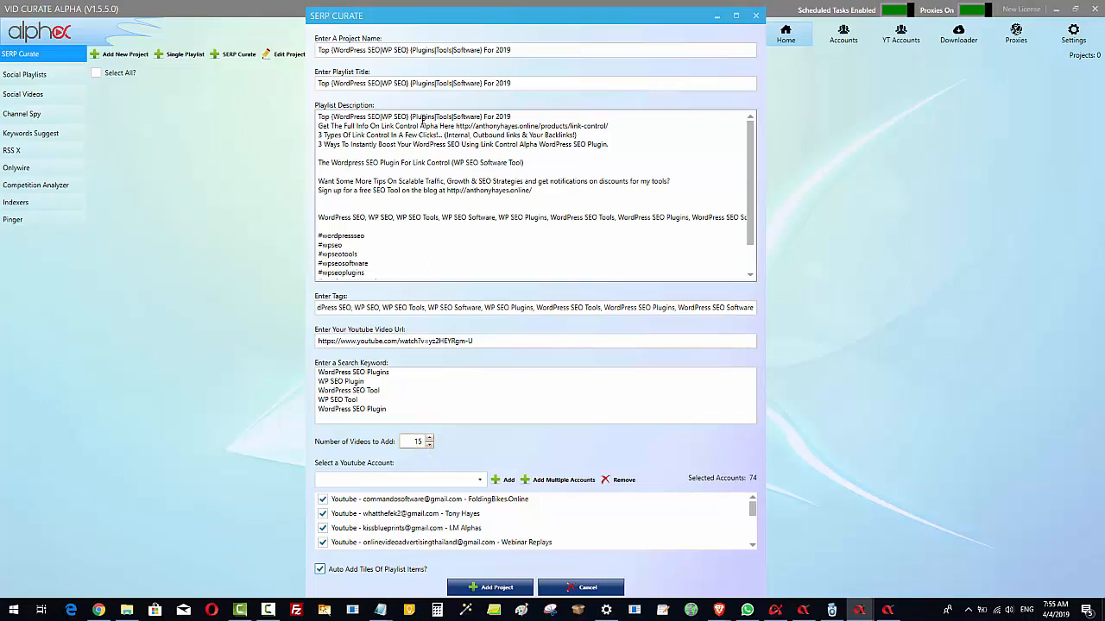
click(514, 516)
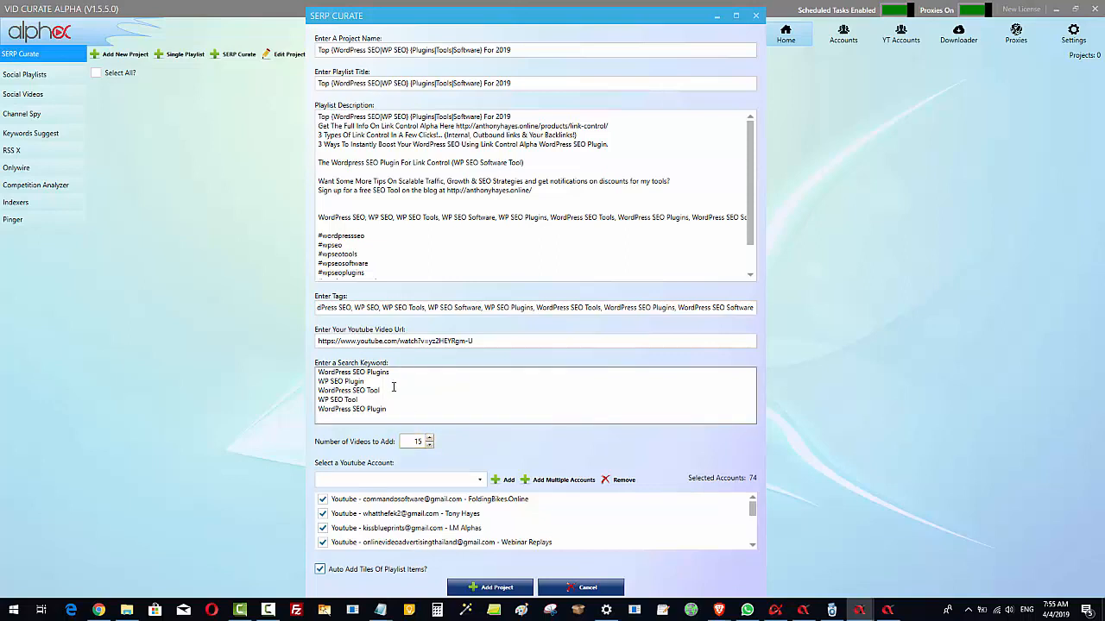
Copy the entire list of search keywords from the SERP Curate form
drag(386, 409, 314, 366)
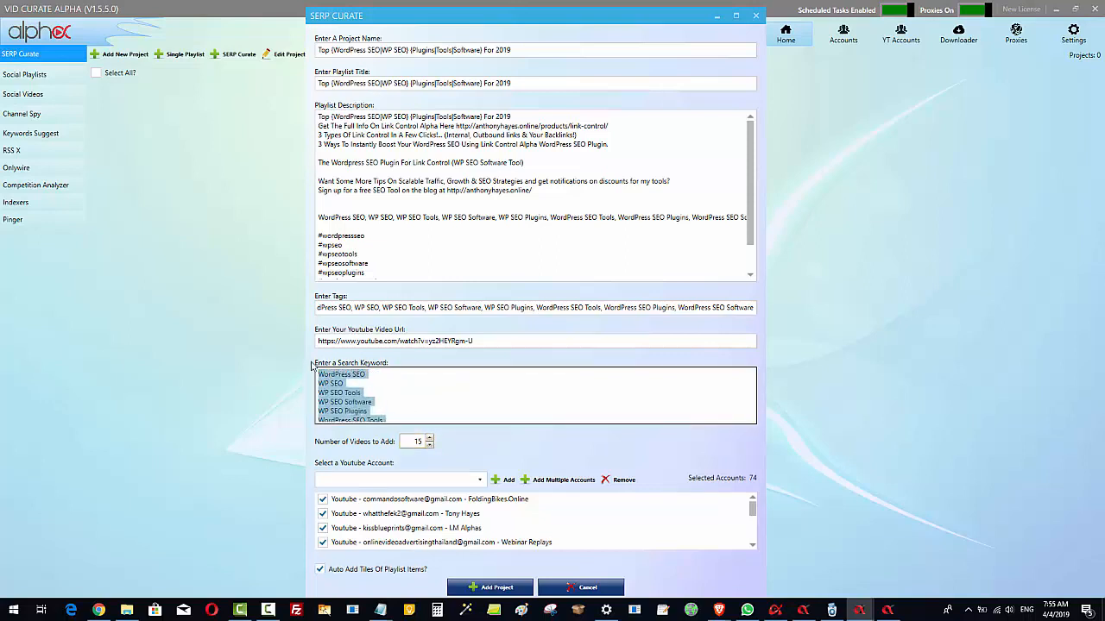
click(359, 392)
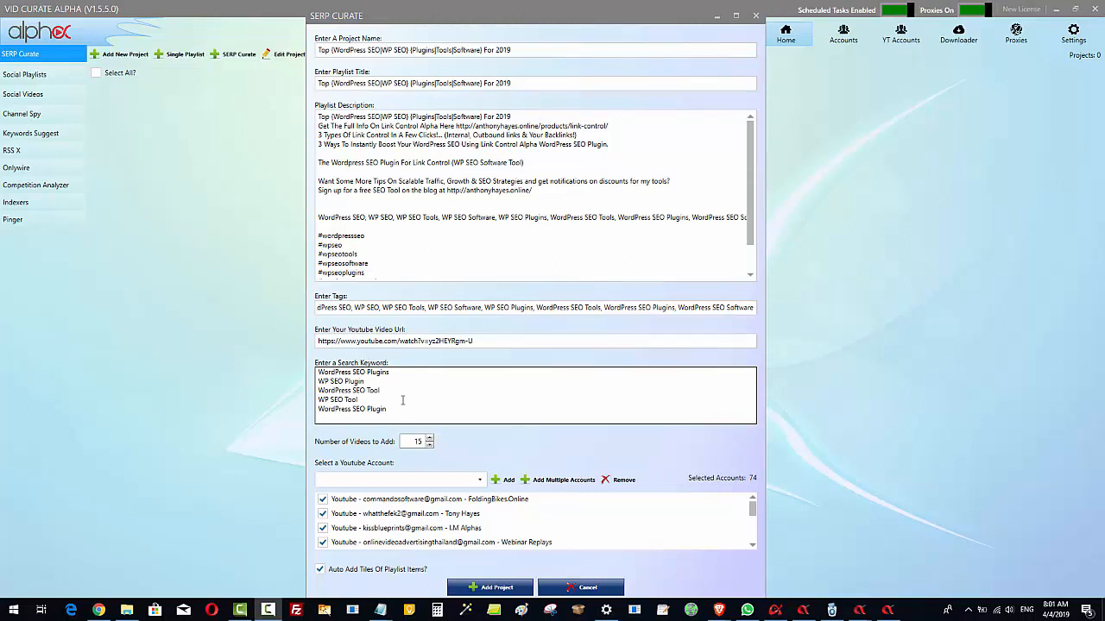
drag(408, 411, 306, 349)
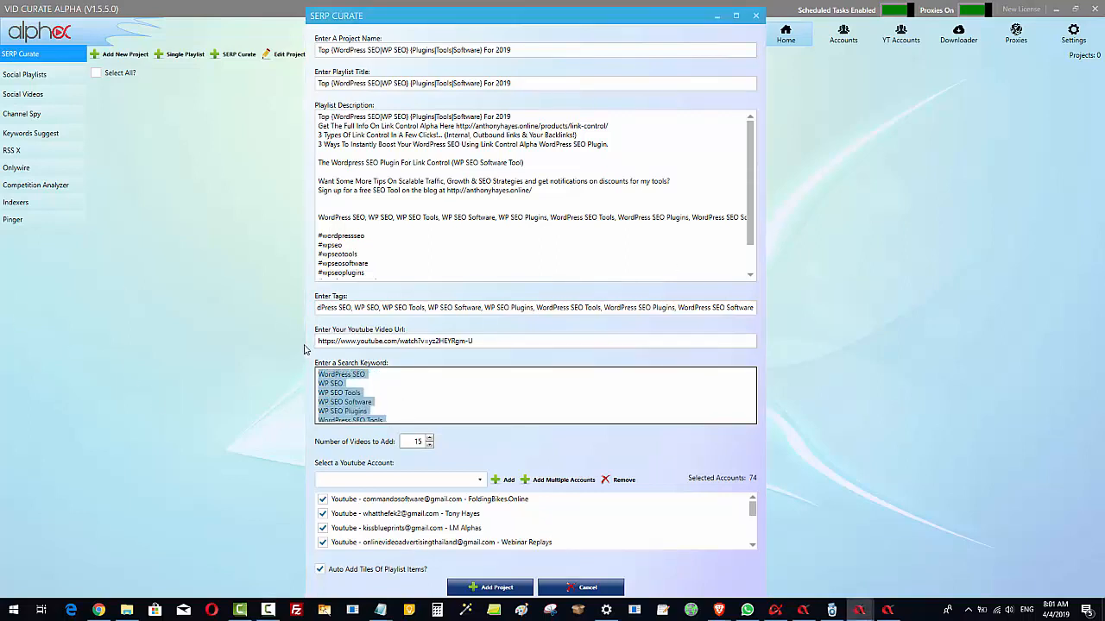
right_click(328, 392)
click(365, 420)
click(364, 379)
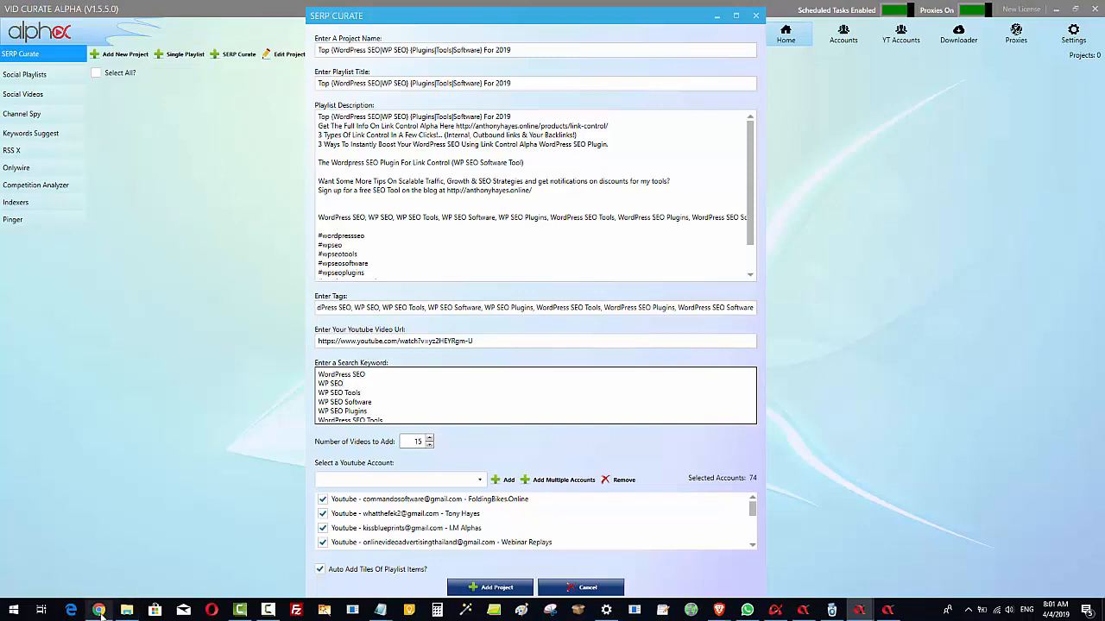
Switch to Ubersuggest in Chrome and examine the suggested and related keyword ideas for "wordpress seo"
mouse_move(100, 610)
click(127, 565)
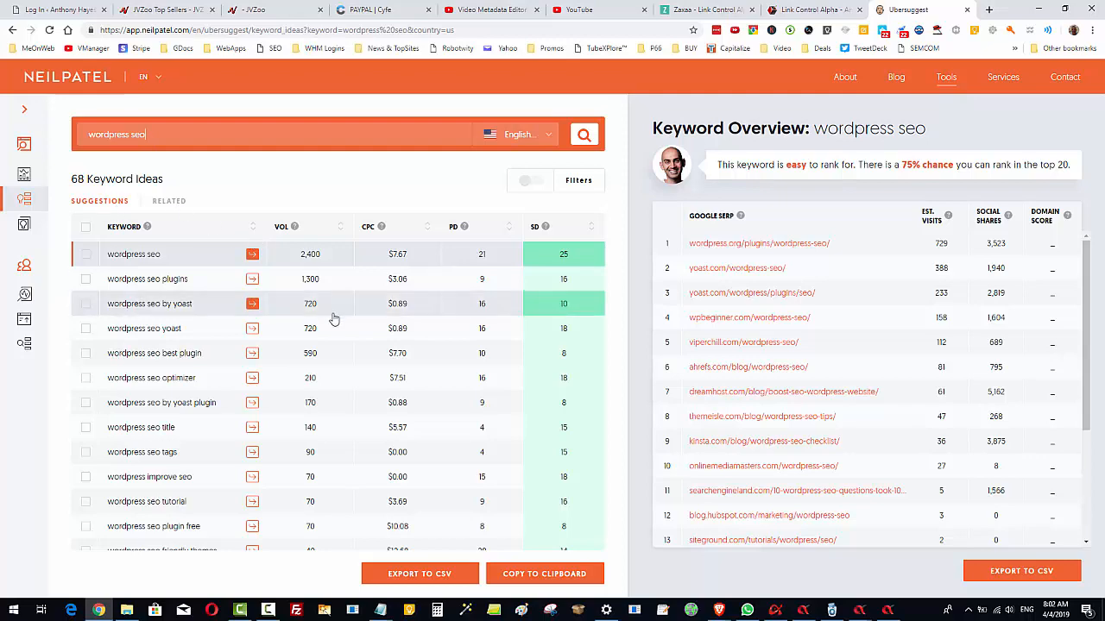
scroll(341, 371, down, 5)
scroll(354, 419, up, 5)
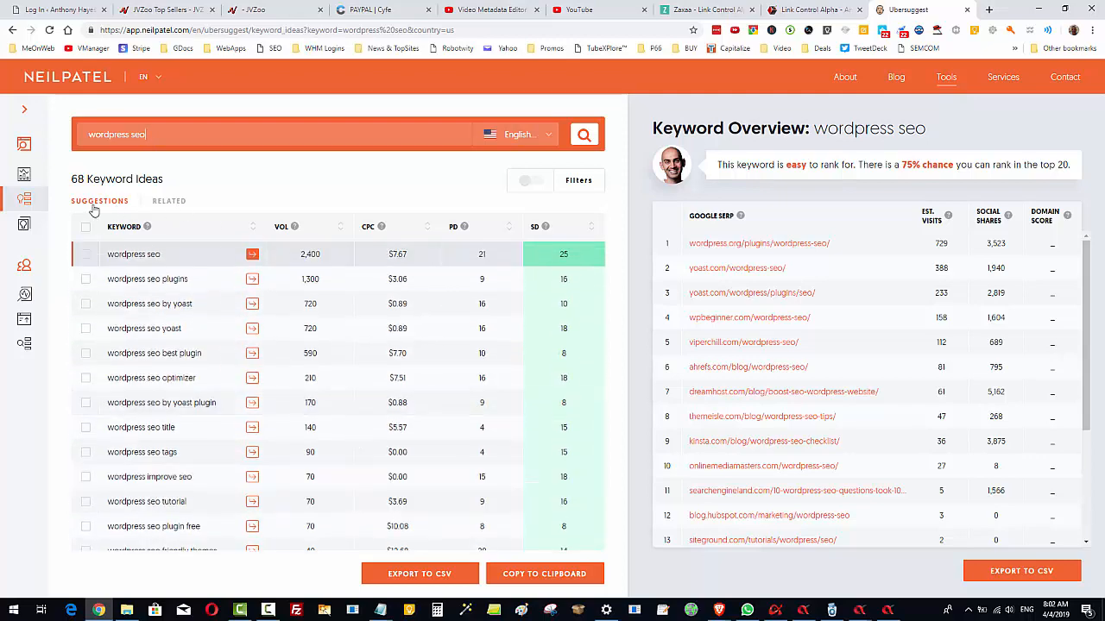
click(168, 203)
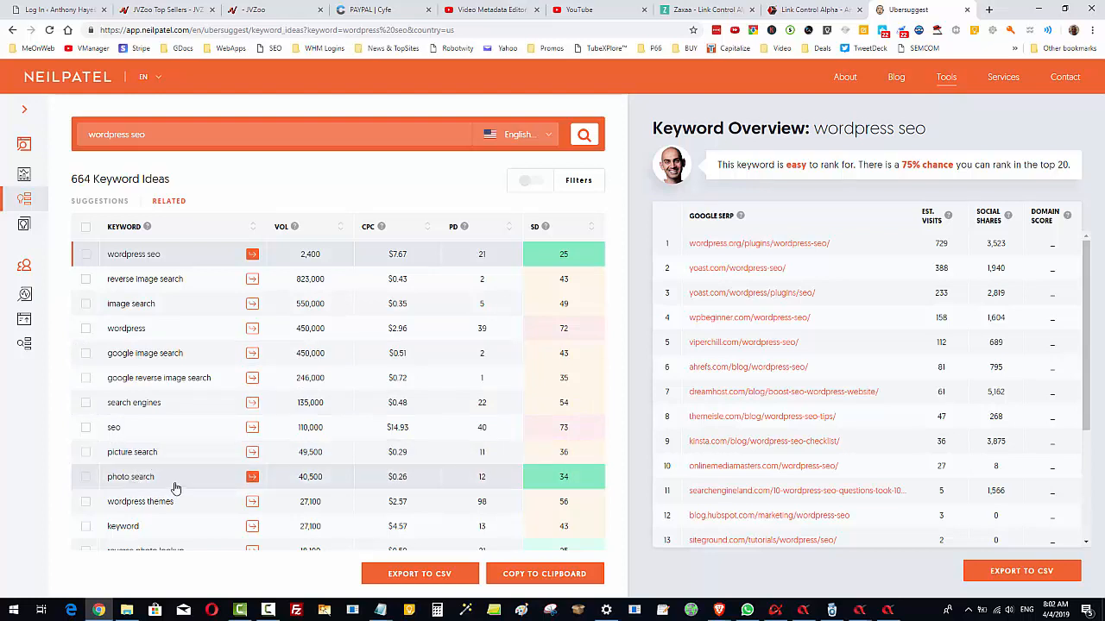
click(101, 201)
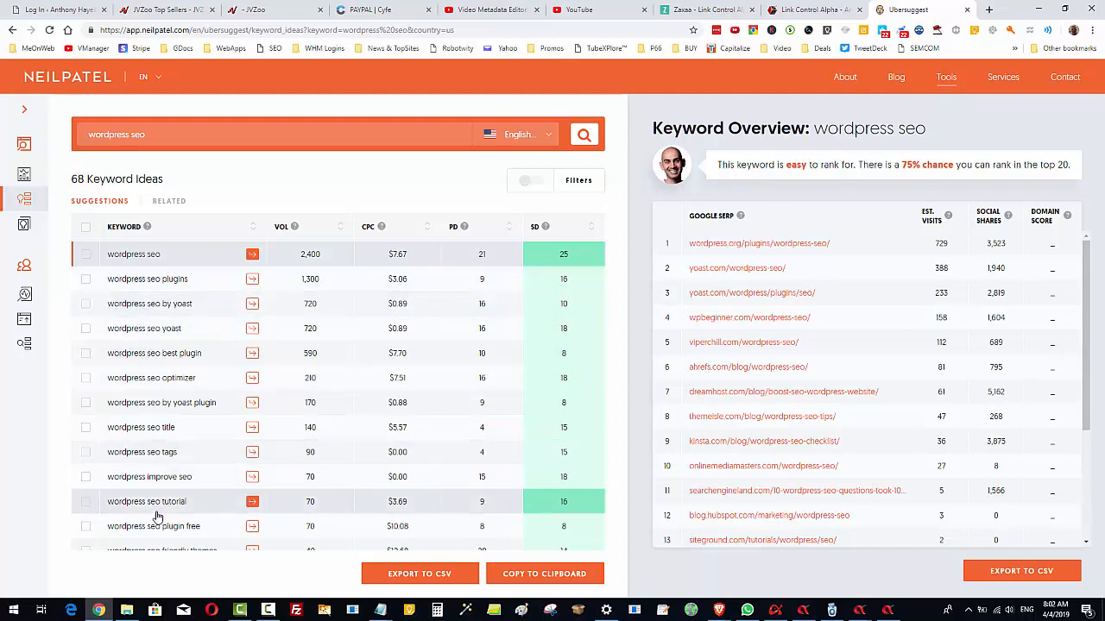
scroll(156, 517, down, 5)
scroll(155, 518, up, 5)
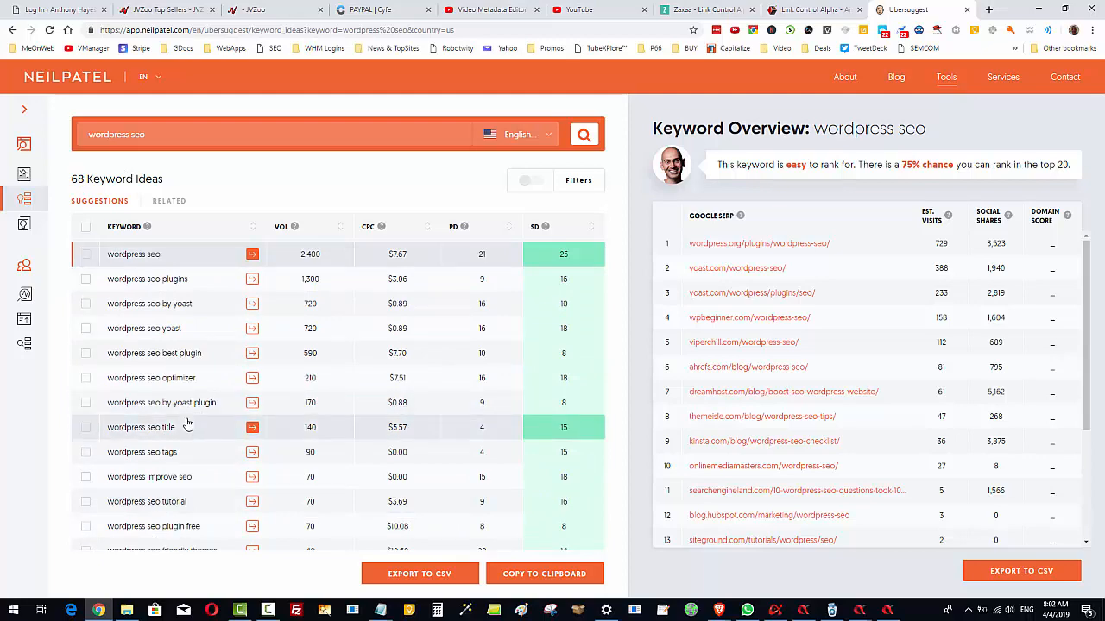
scroll(186, 424, down, 5)
scroll(184, 422, up, 5)
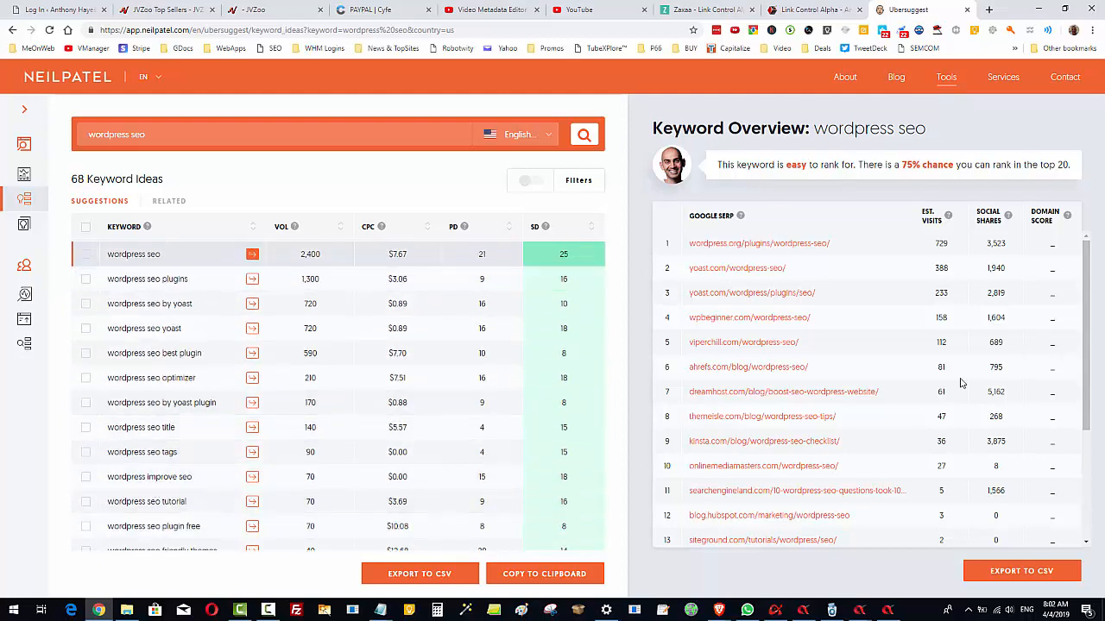
Switch to TubeKit and examine its list of question keywords for "wordpress seo"
mouse_move(865, 618)
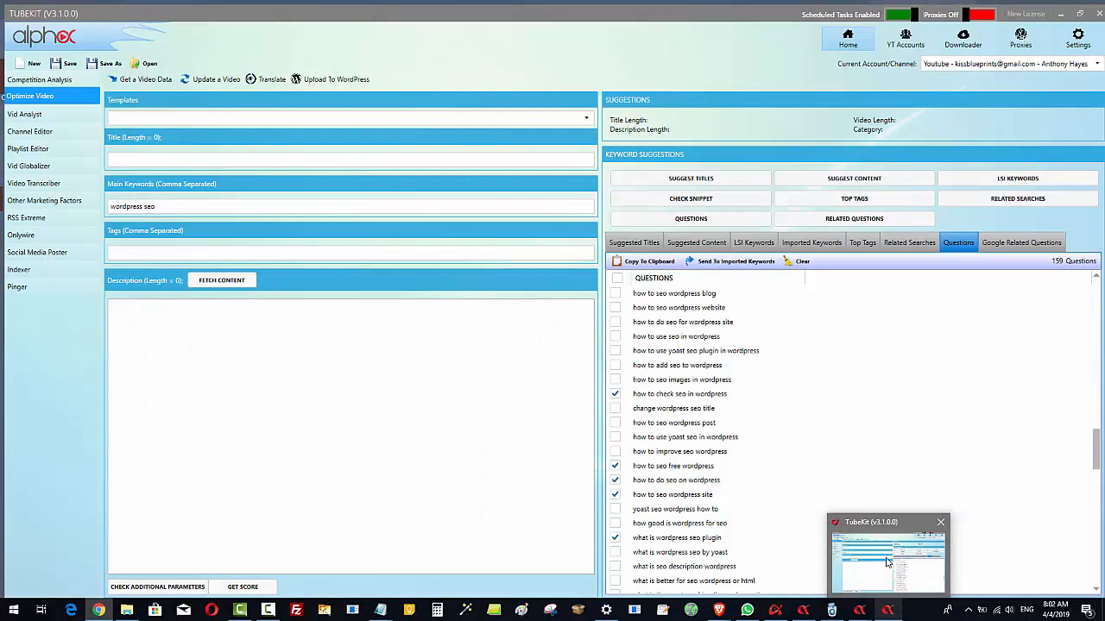
click(889, 565)
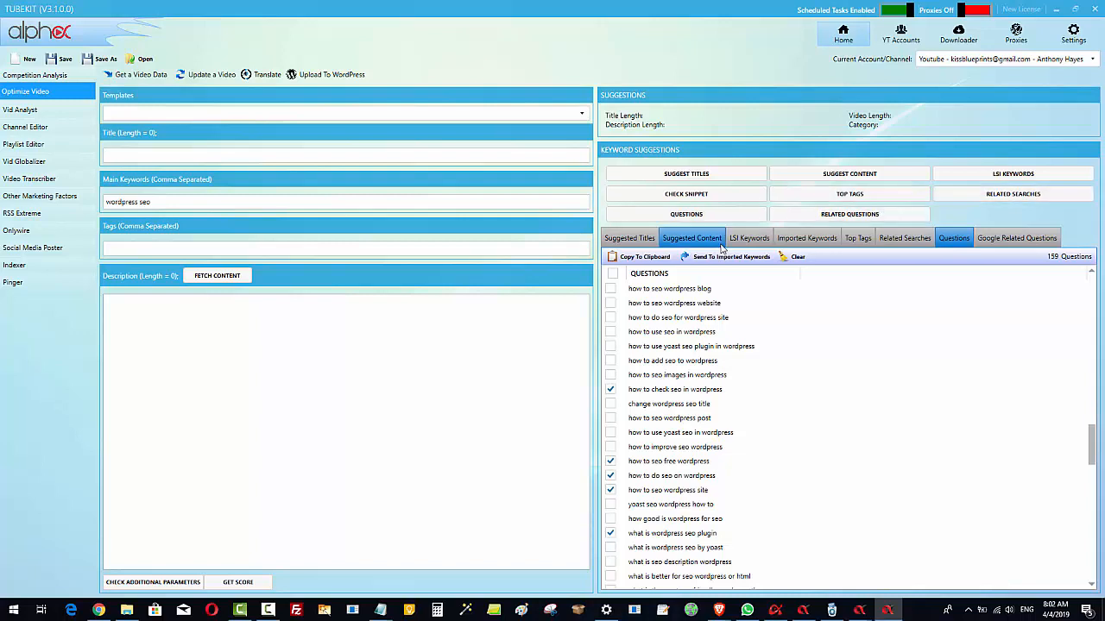
click(151, 203)
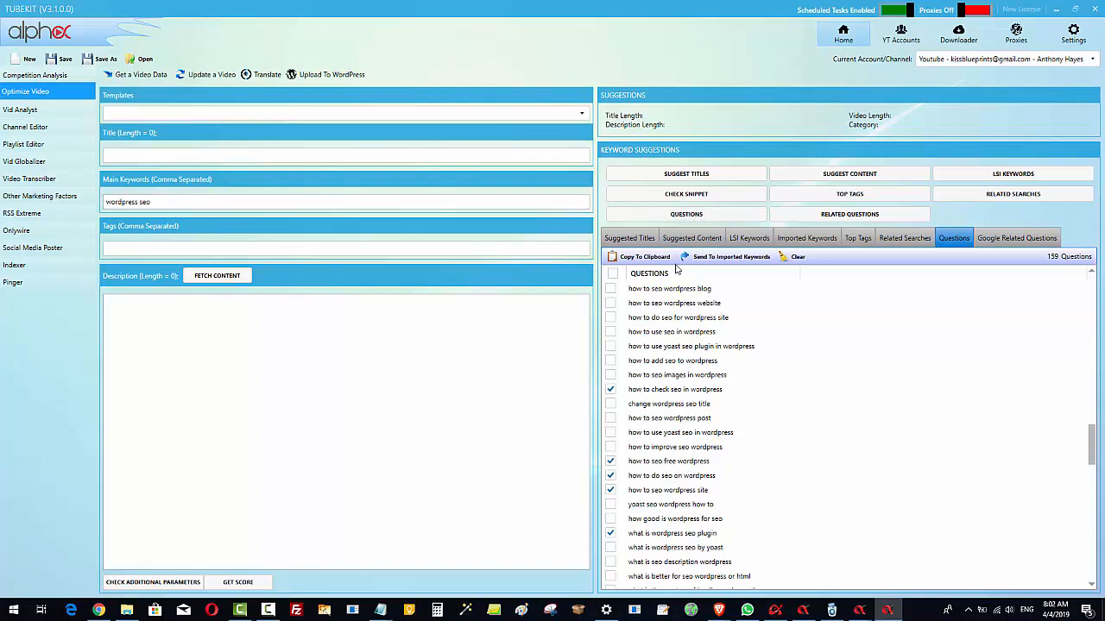
scroll(870, 462, down, 1)
scroll(870, 462, down, 18)
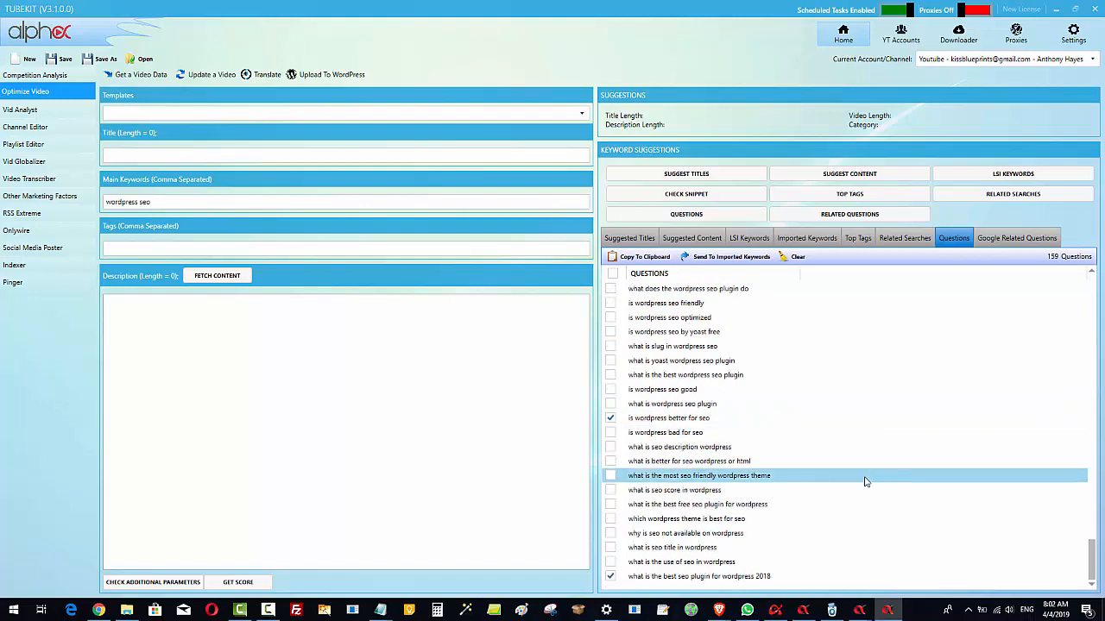
scroll(694, 453, up, 12)
scroll(695, 453, up, 6)
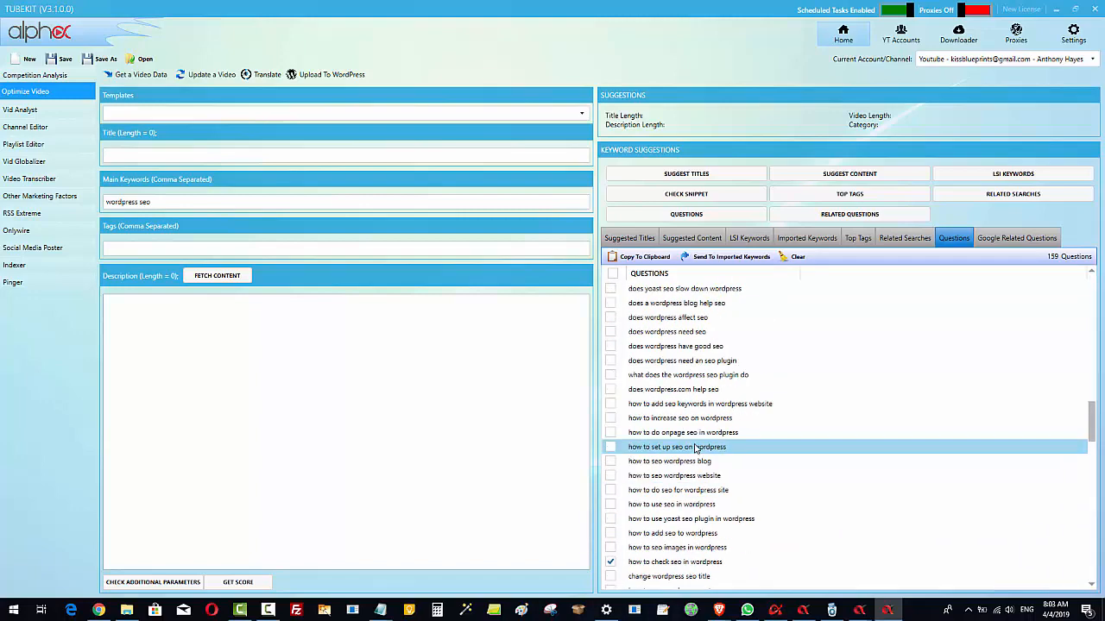
scroll(662, 323, up, 3)
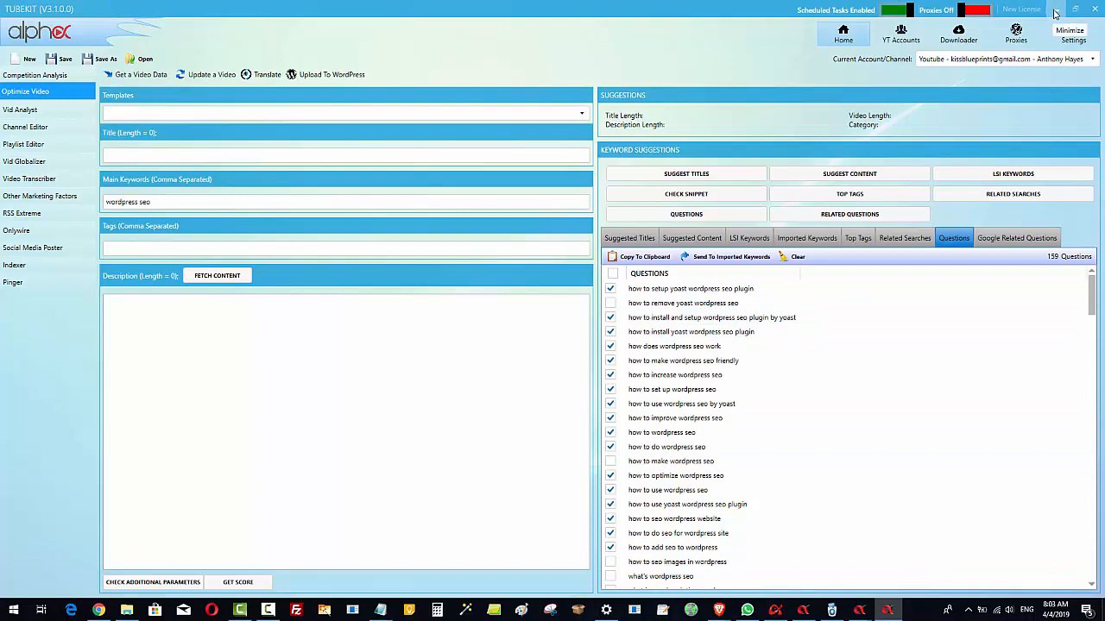
click(1054, 11)
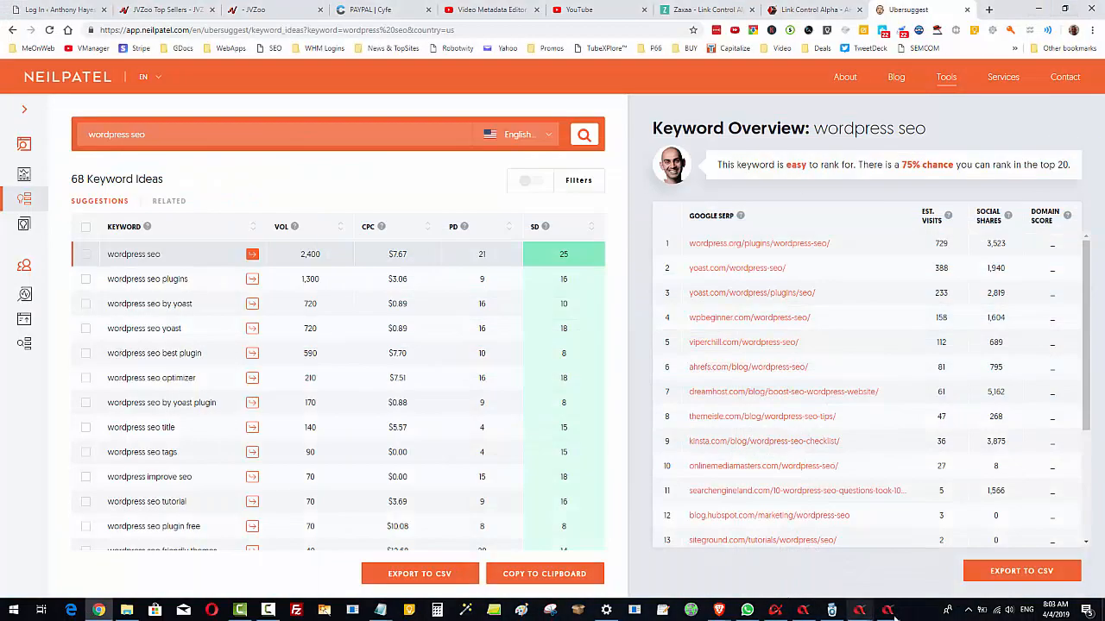
click(889, 610)
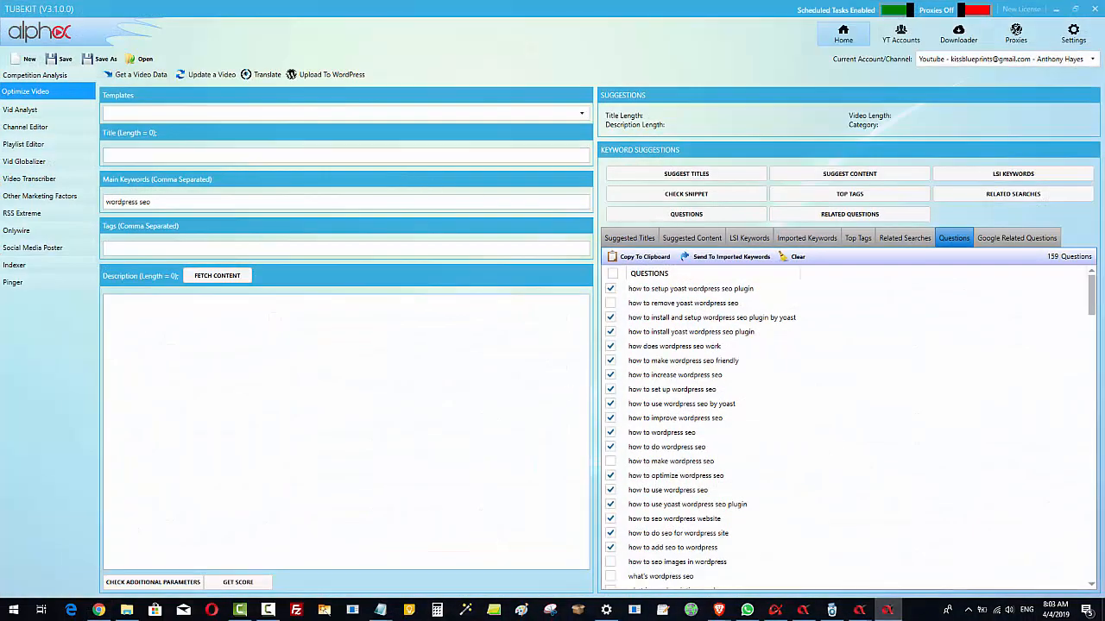
Return to the SERP Curate form and review the end of its search keyword list
mouse_move(860, 610)
click(916, 559)
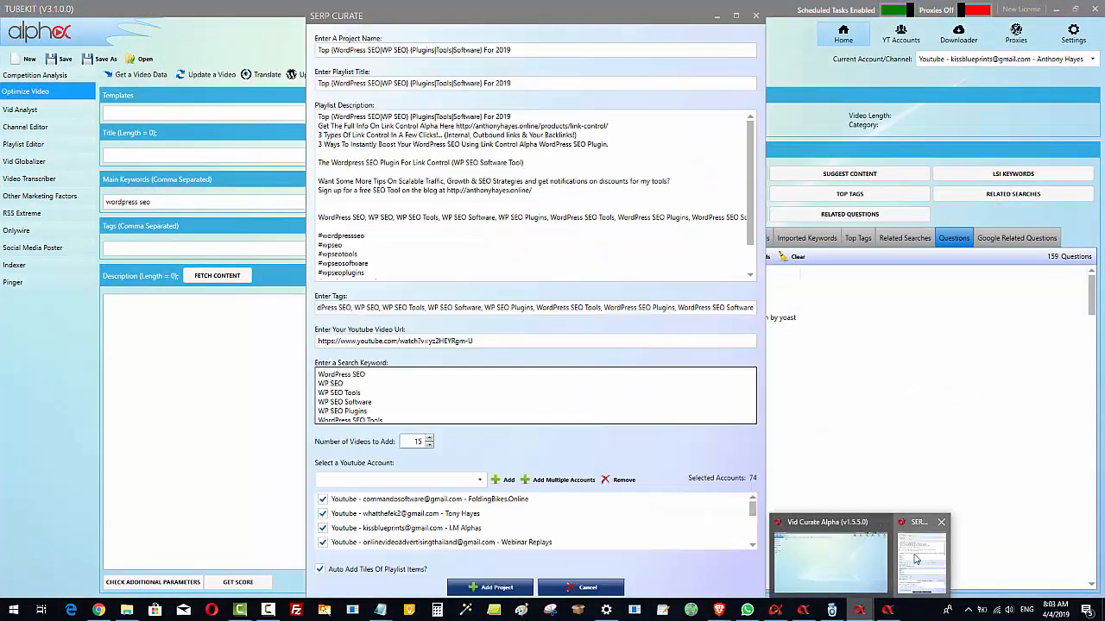
scroll(407, 393, down, 3)
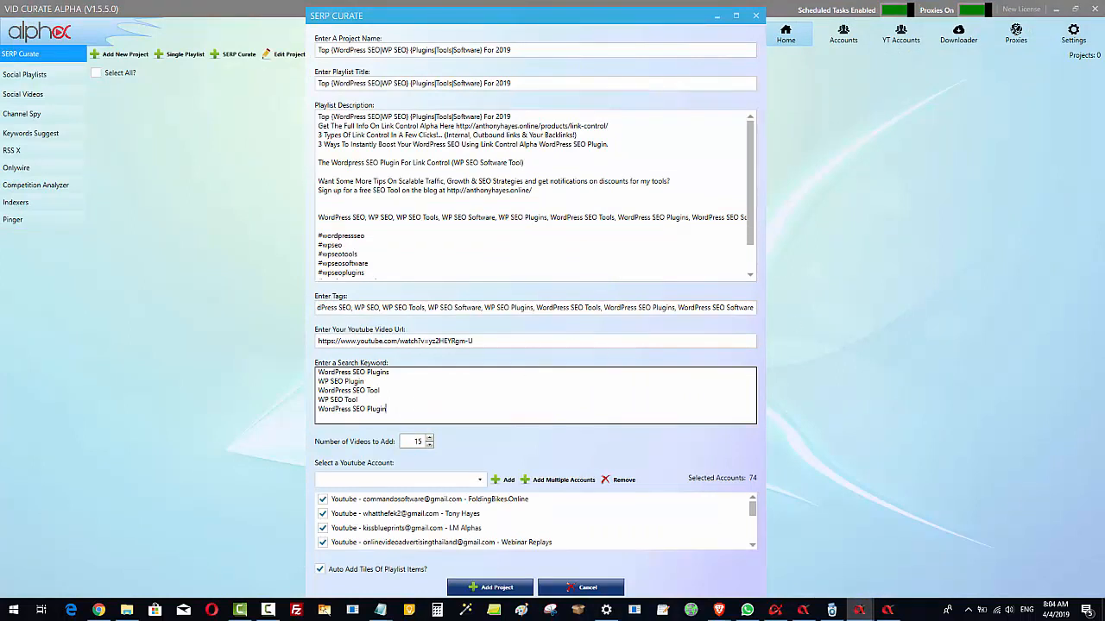
Switch to the WordPress SEO - SERP Curate Project Google Doc in Brave and remove the numbering from the whole question finder list
key(alt+Tab)
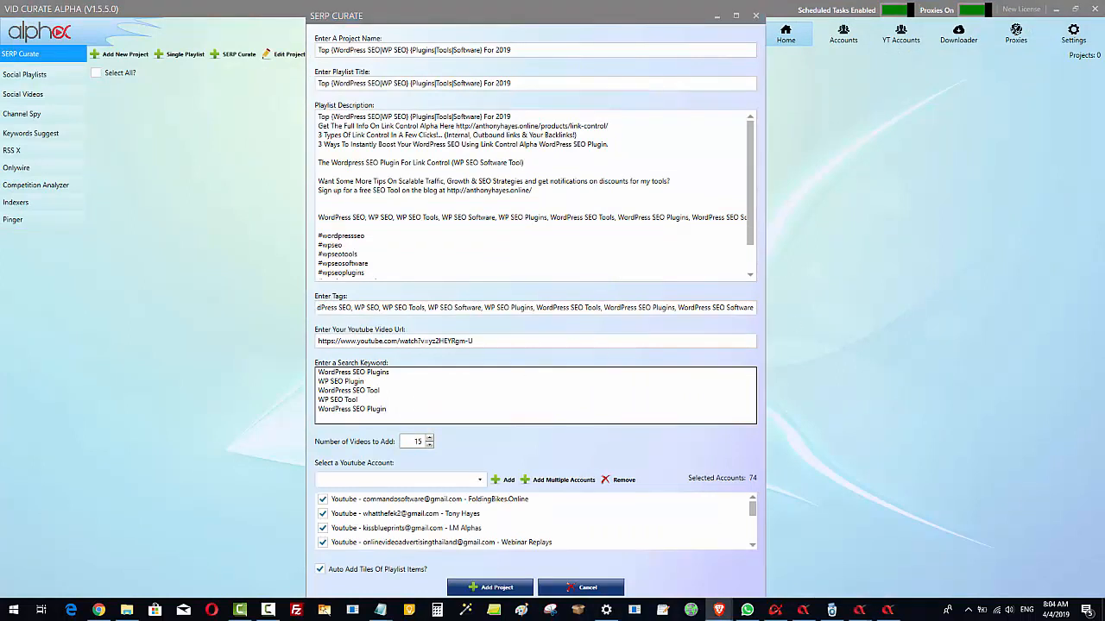
drag(1104, 82, 388, 1)
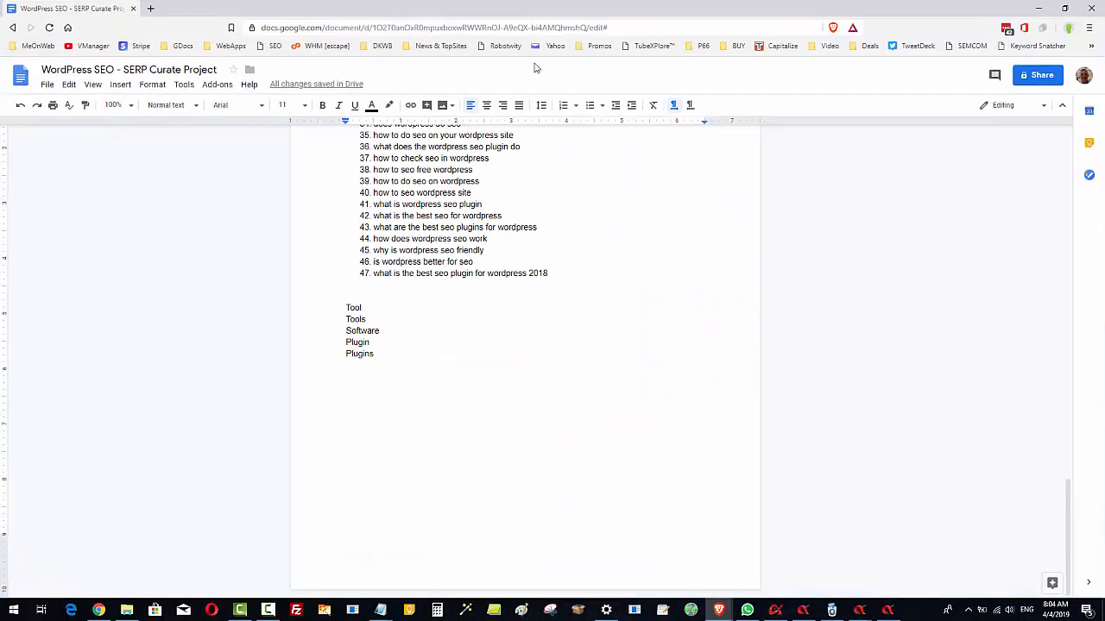
scroll(653, 286, up, 10)
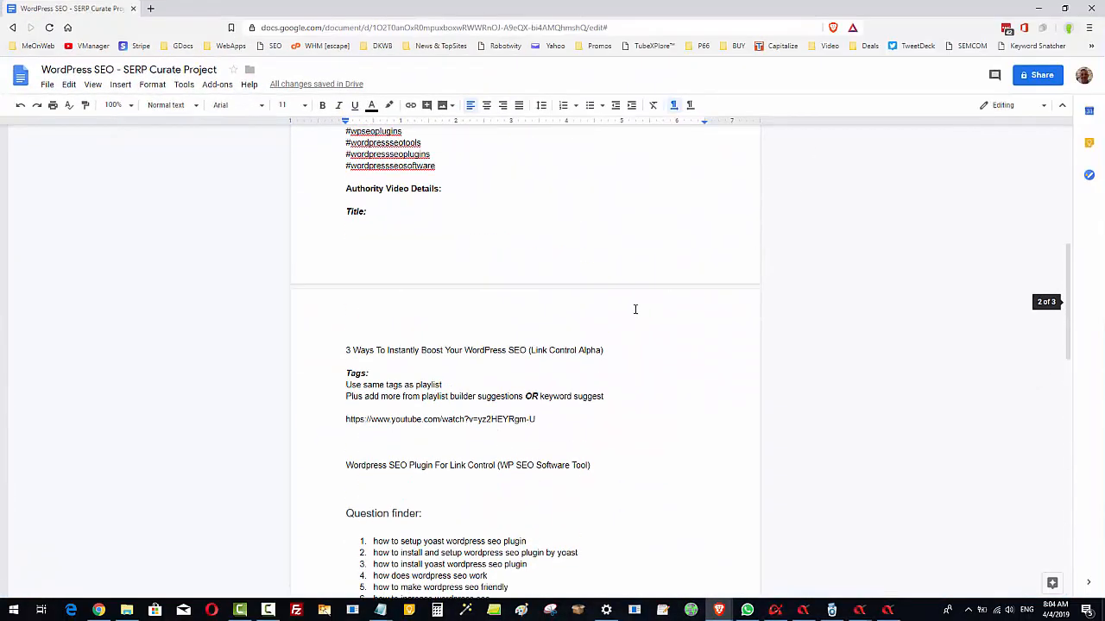
scroll(635, 309, down, 4)
scroll(426, 231, down, 6)
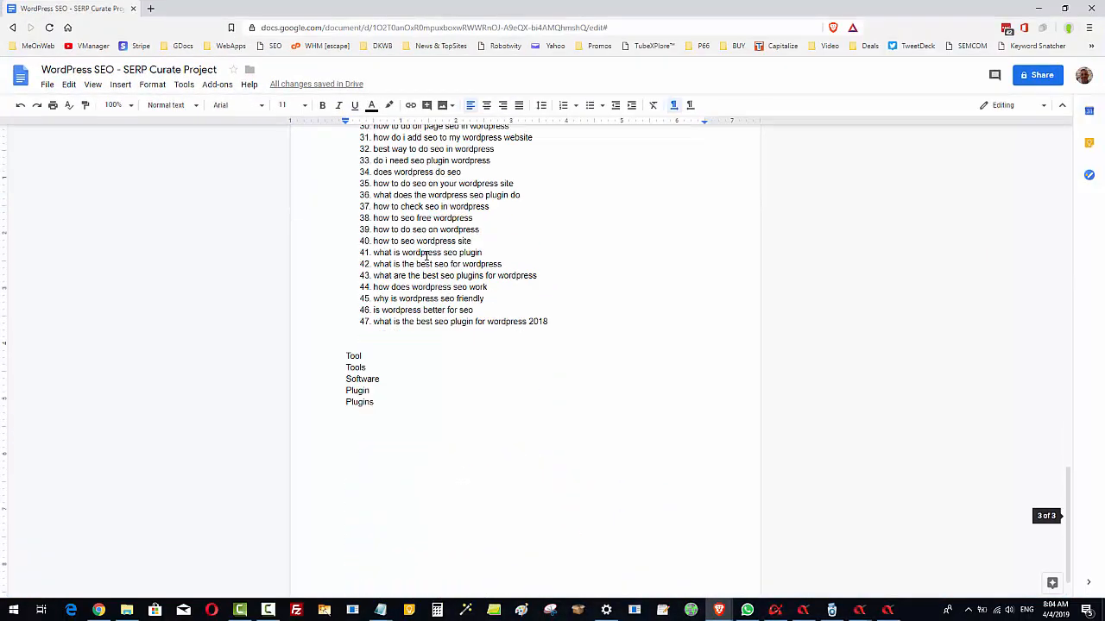
scroll(427, 263, up, 2)
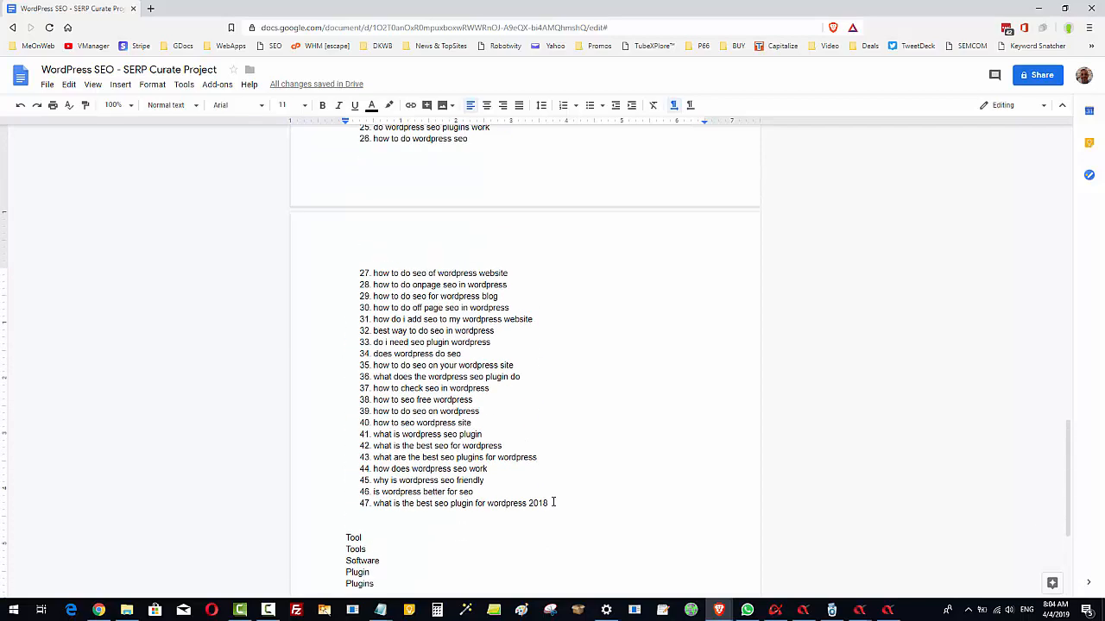
drag(553, 502, 340, 263)
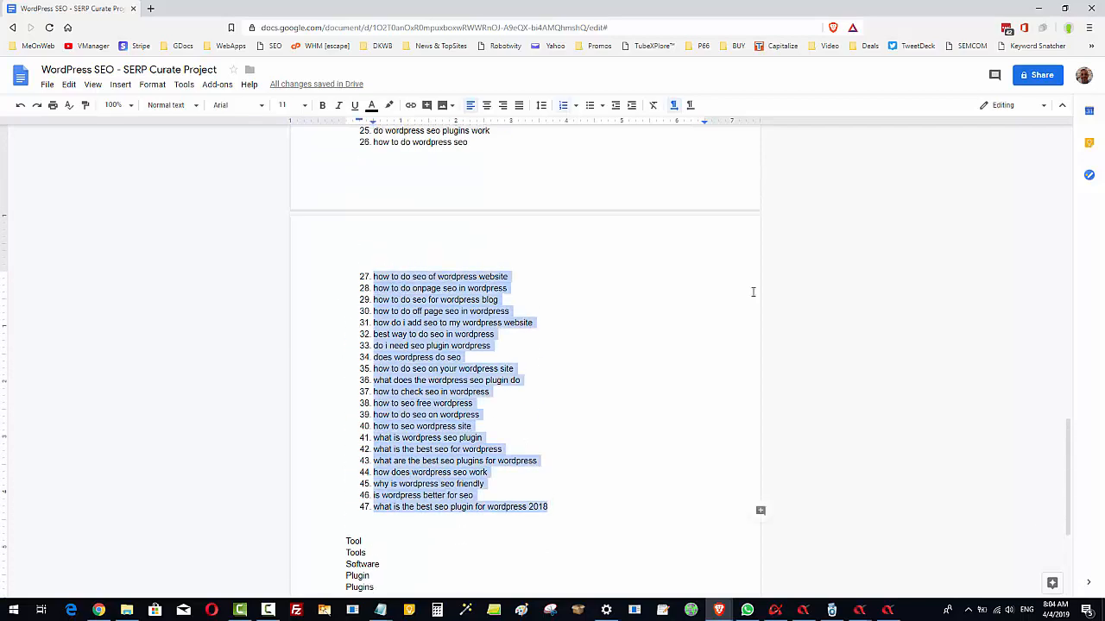
scroll(752, 292, up, 5)
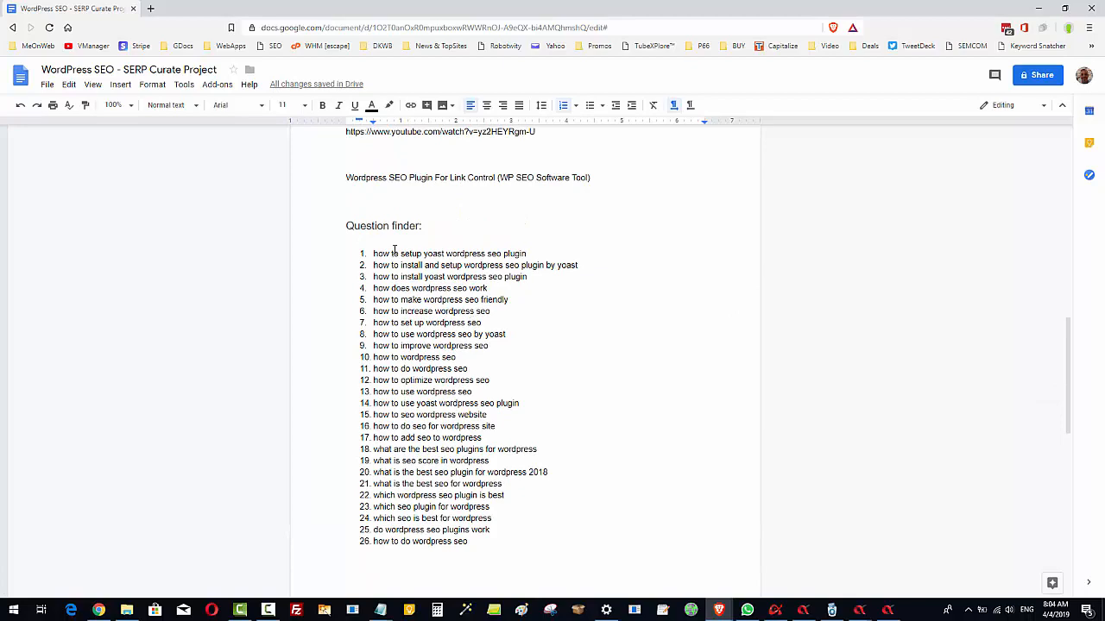
drag(377, 253, 548, 473)
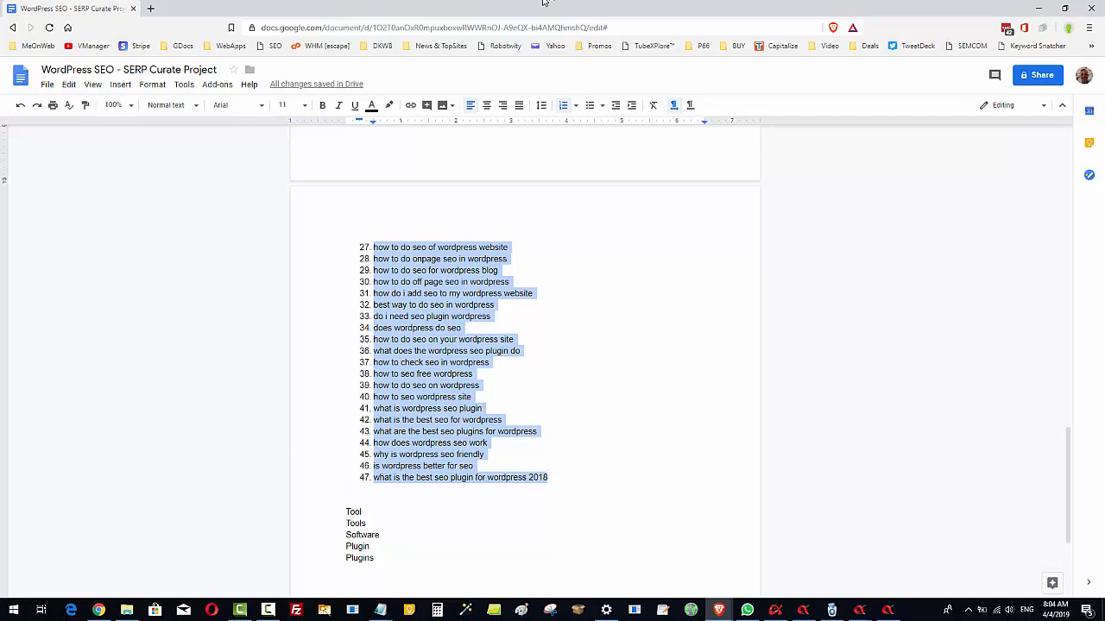
click(561, 110)
Copy the unnumbered question list and append it below the existing search keywords in the SERP Curate form
right_click(383, 290)
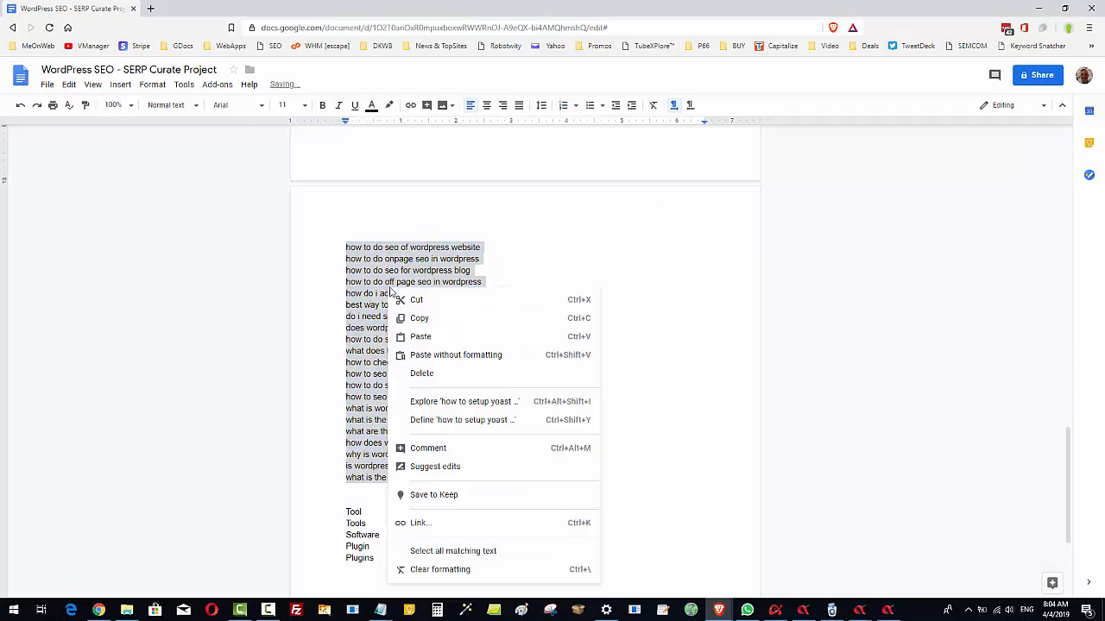
click(425, 316)
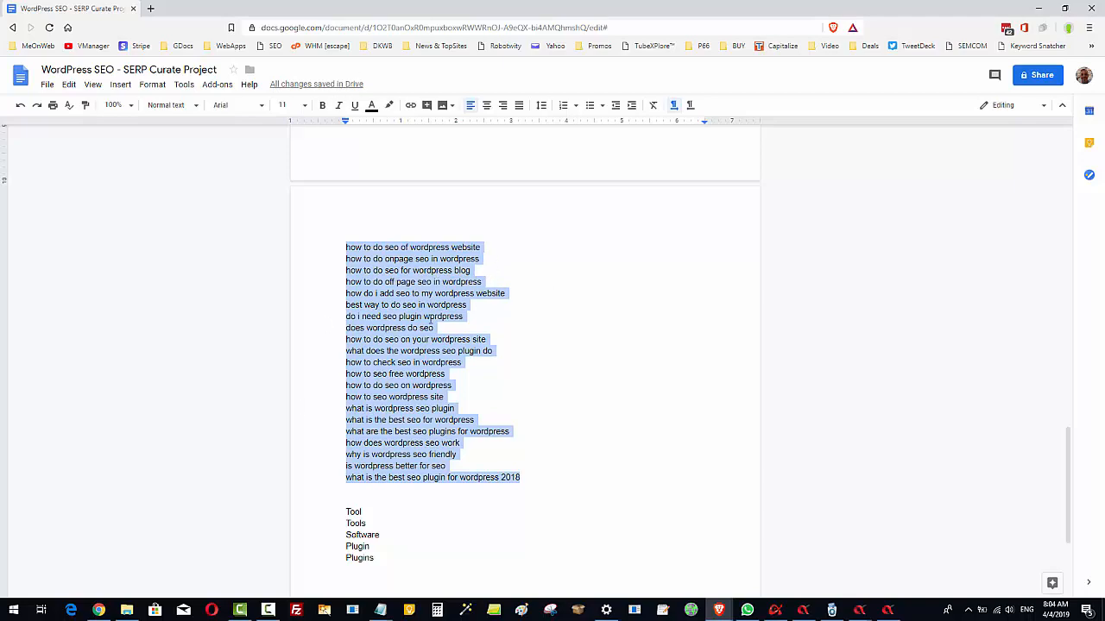
scroll(477, 335, up, 3)
scroll(485, 314, down, 4)
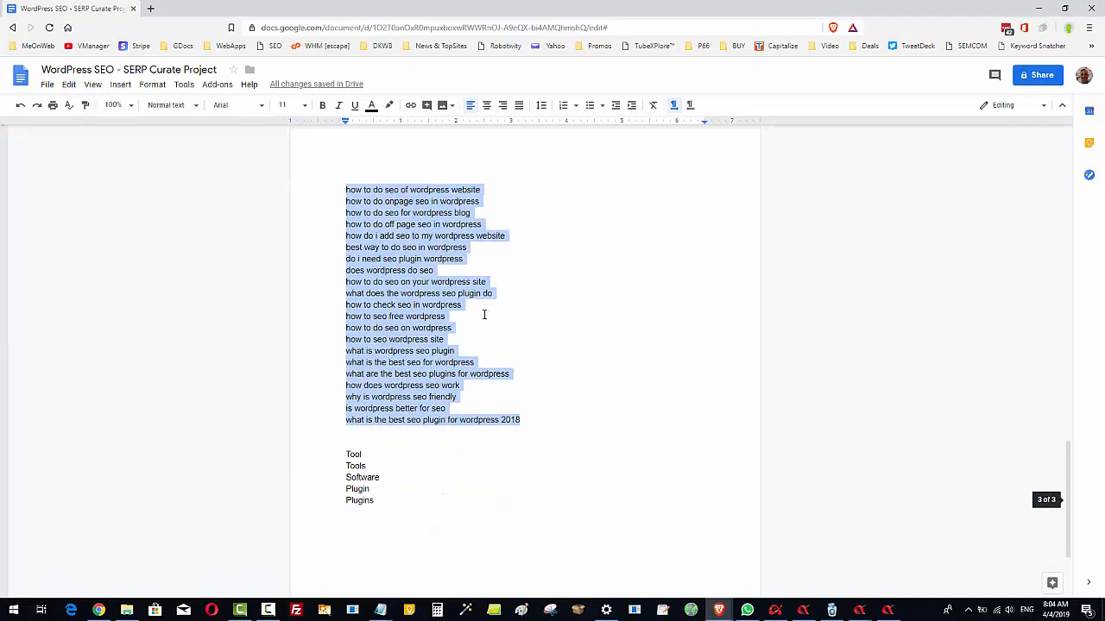
drag(68, 8, 1104, 216)
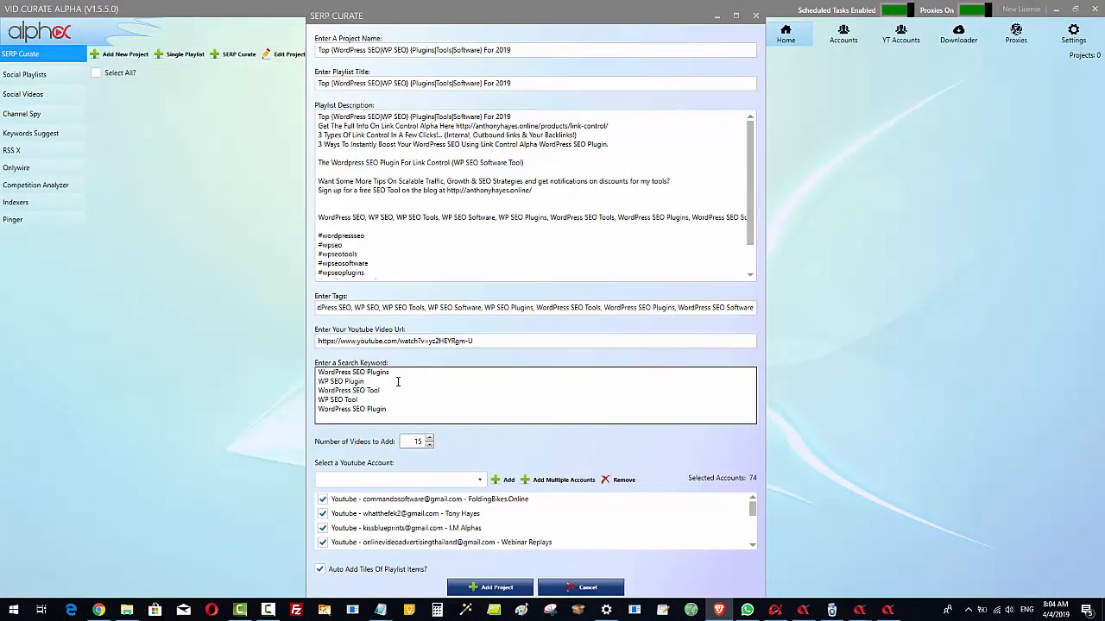
click(399, 410)
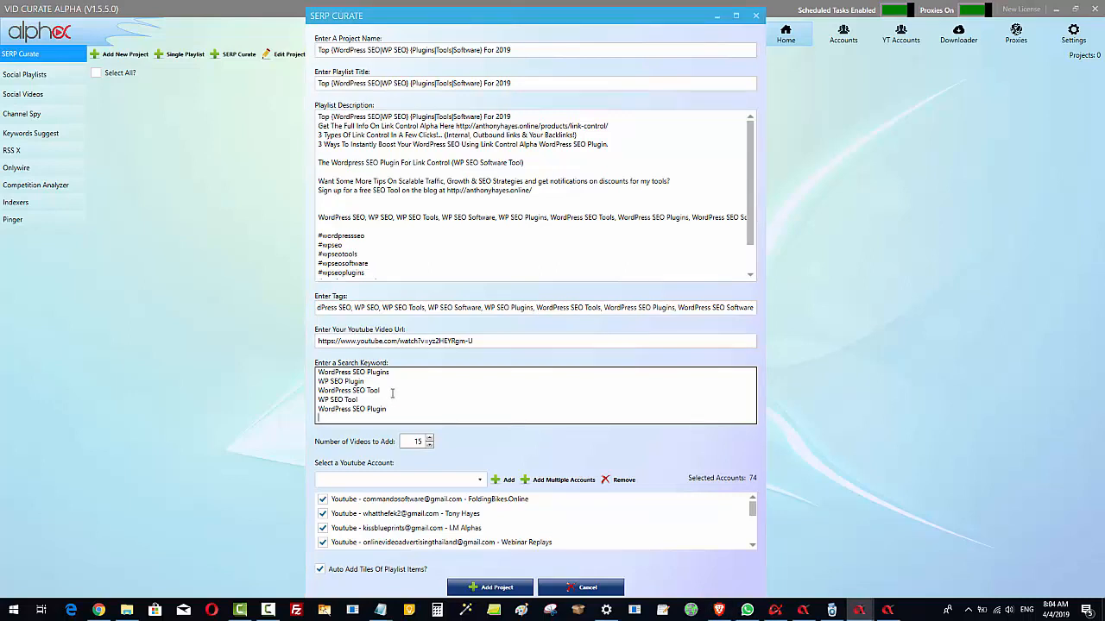
key(ctrl+a)
key(ctrl+v)
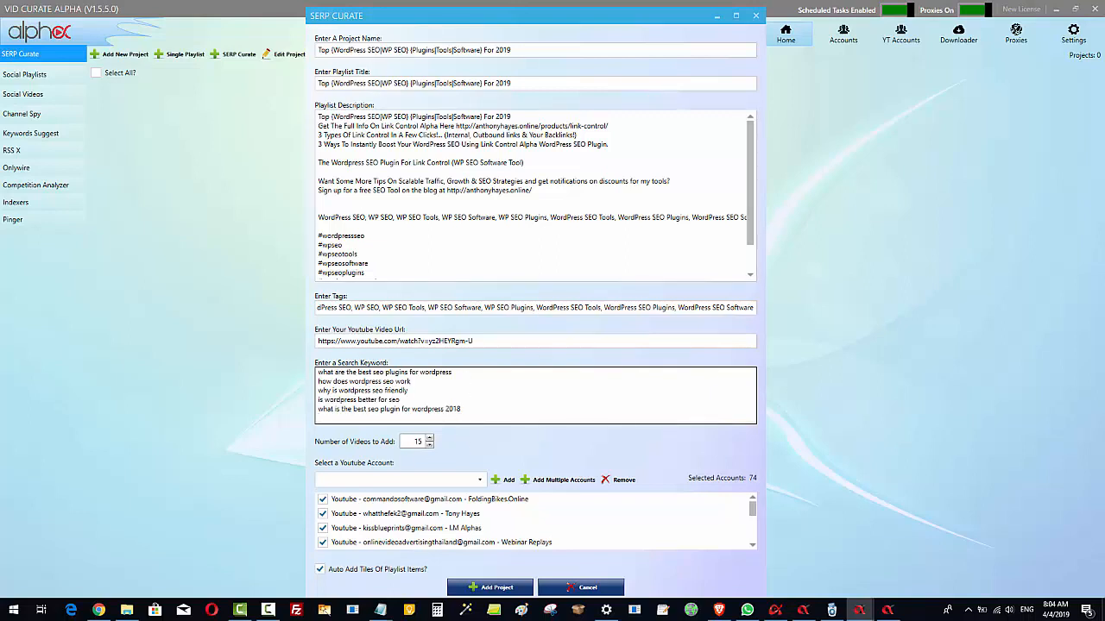
Switch to Live Stream Alpha with its Long Tail Alpha project and maximize the window
key(alt+Tab)
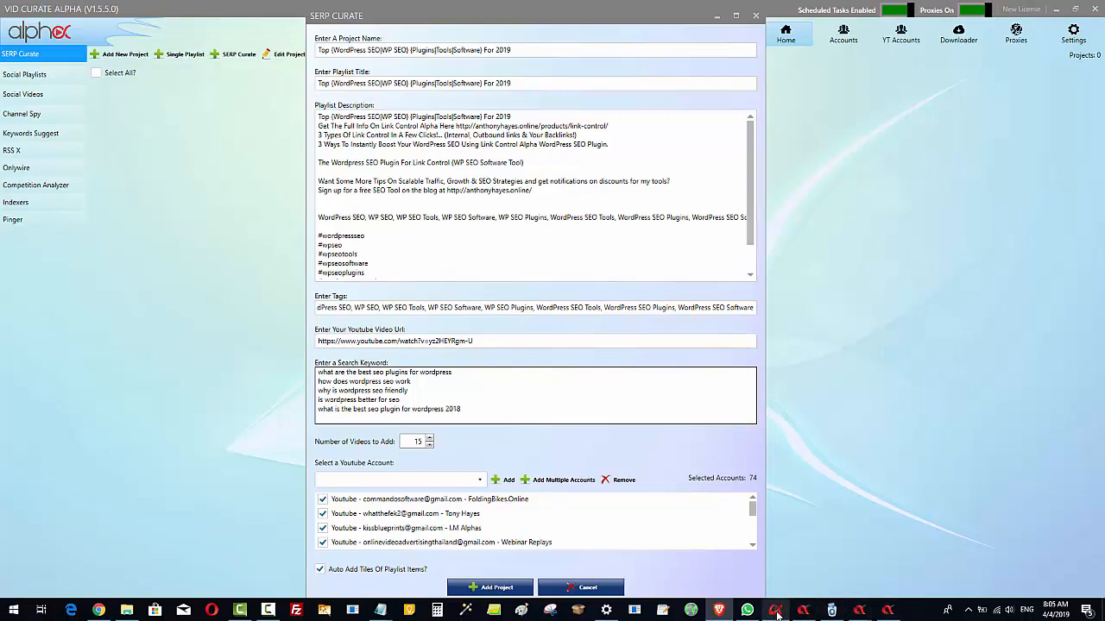
mouse_move(776, 613)
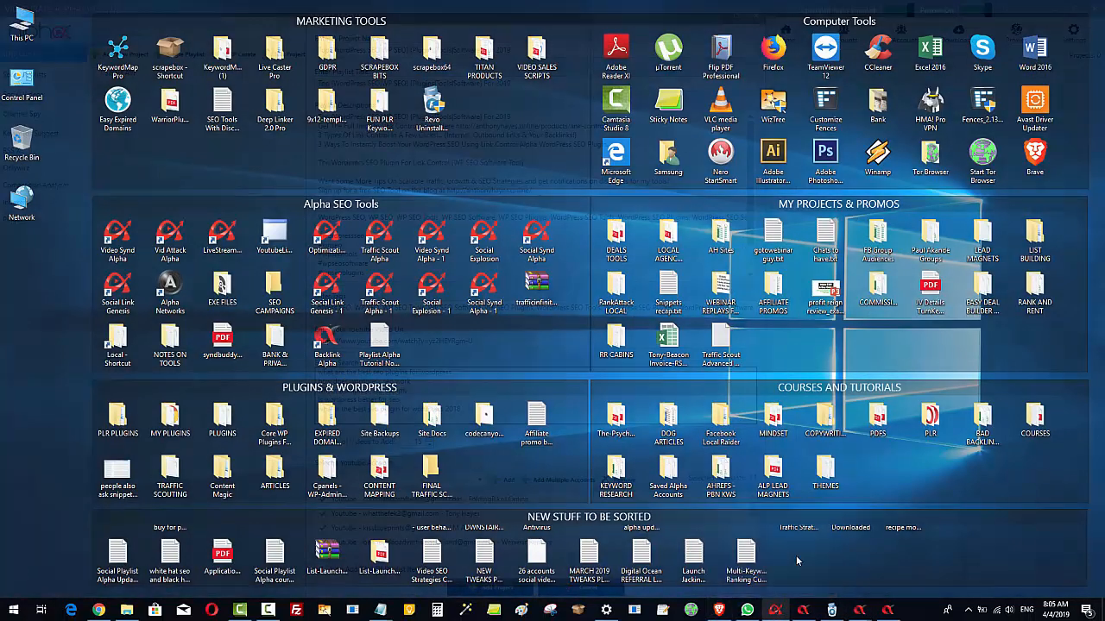
click(796, 555)
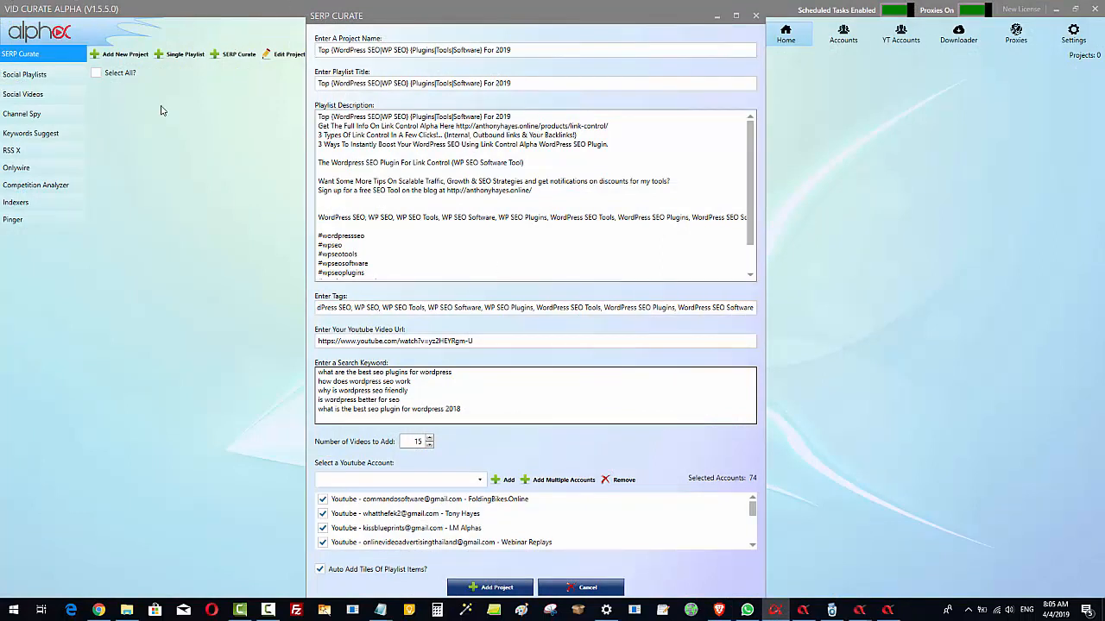
mouse_move(780, 614)
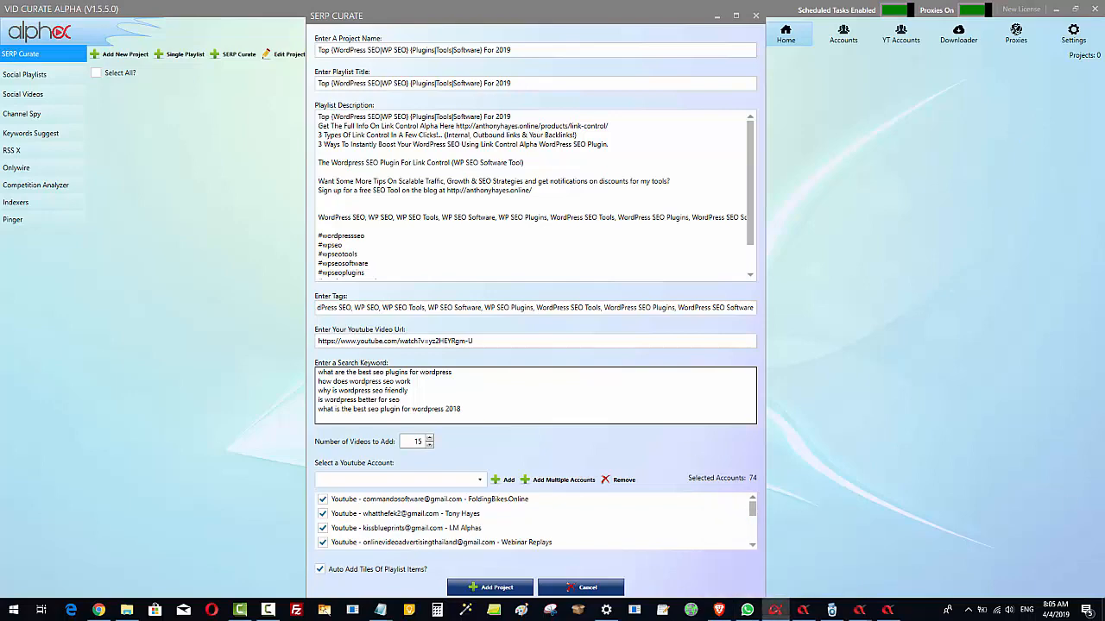
drag(1104, 99, 447, 69)
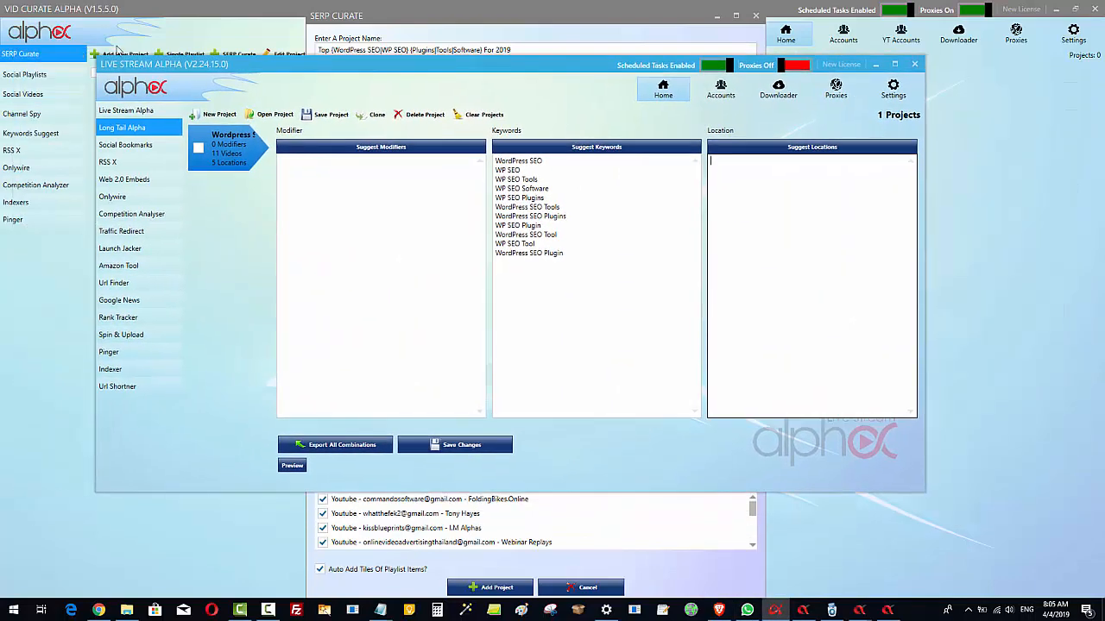
click(895, 63)
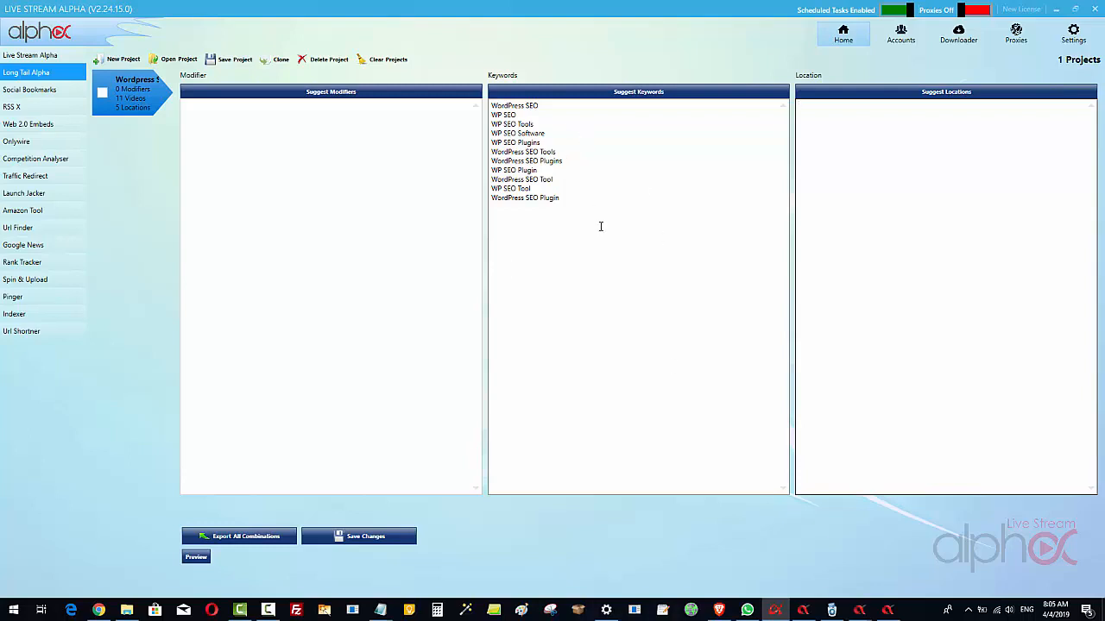
Delete every keyword from WP SEO Tools through WordPress SEO Plugin, keeping only WordPress SEO and WP SEO
click(590, 196)
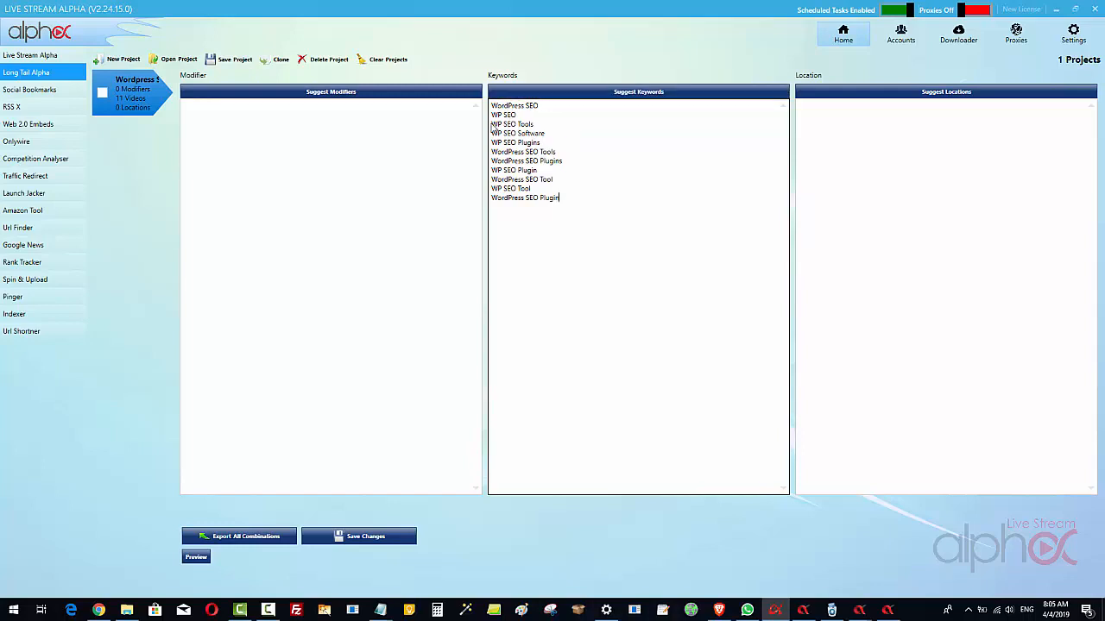
drag(491, 127, 584, 202)
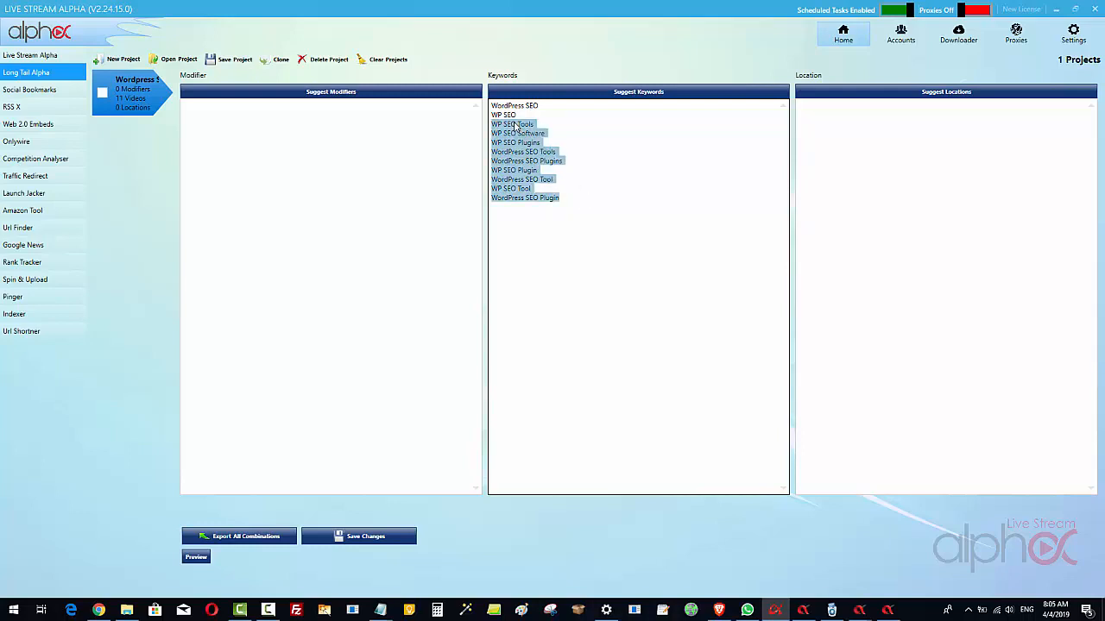
key(Delete)
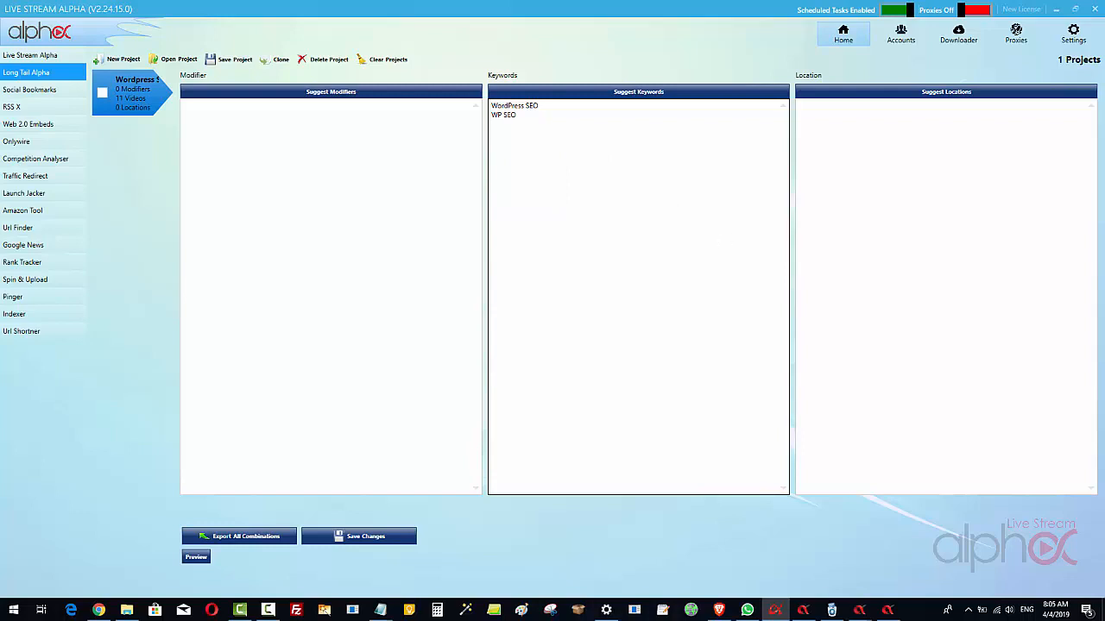
Copy Tool, Tools, Software, Plugin and Plugins from the Google Doc and paste them as the project's location terms
key(alt+Tab)
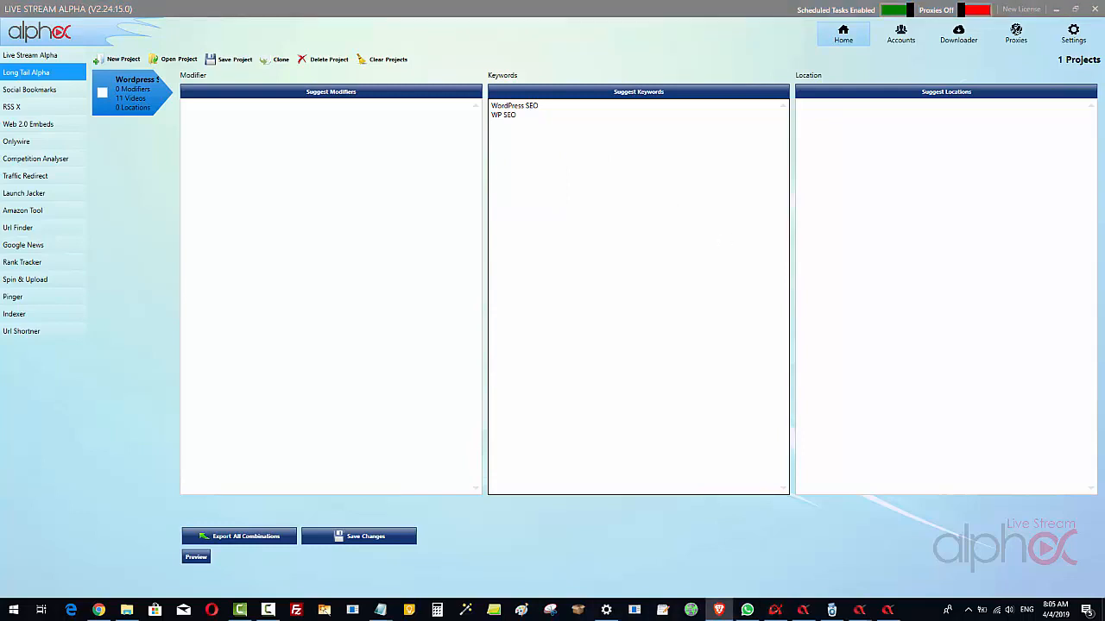
right_click(827, 121)
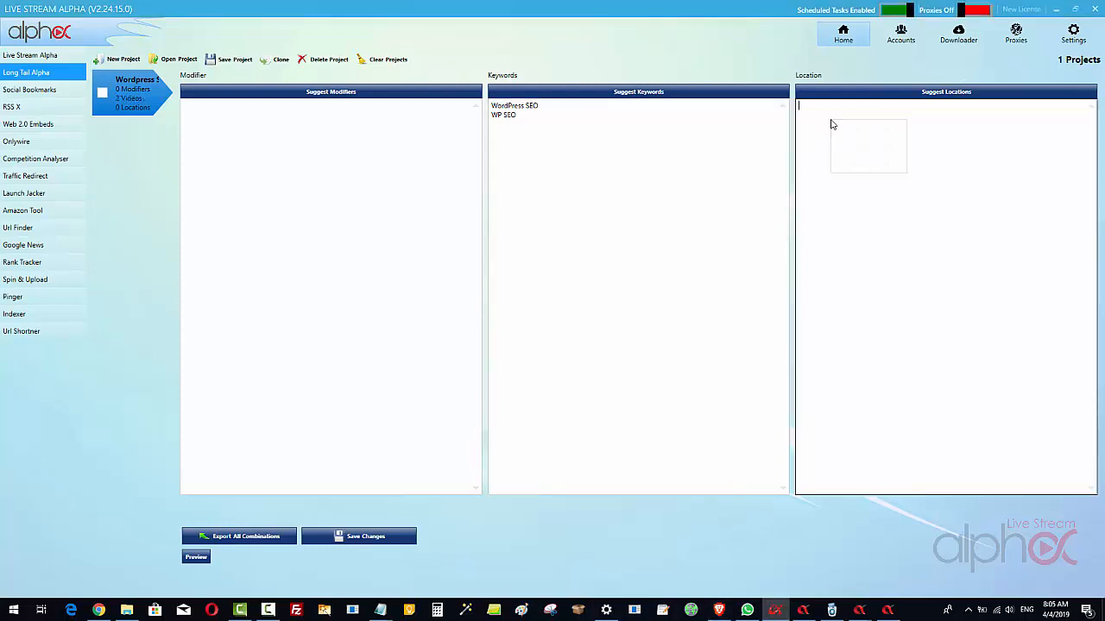
click(863, 163)
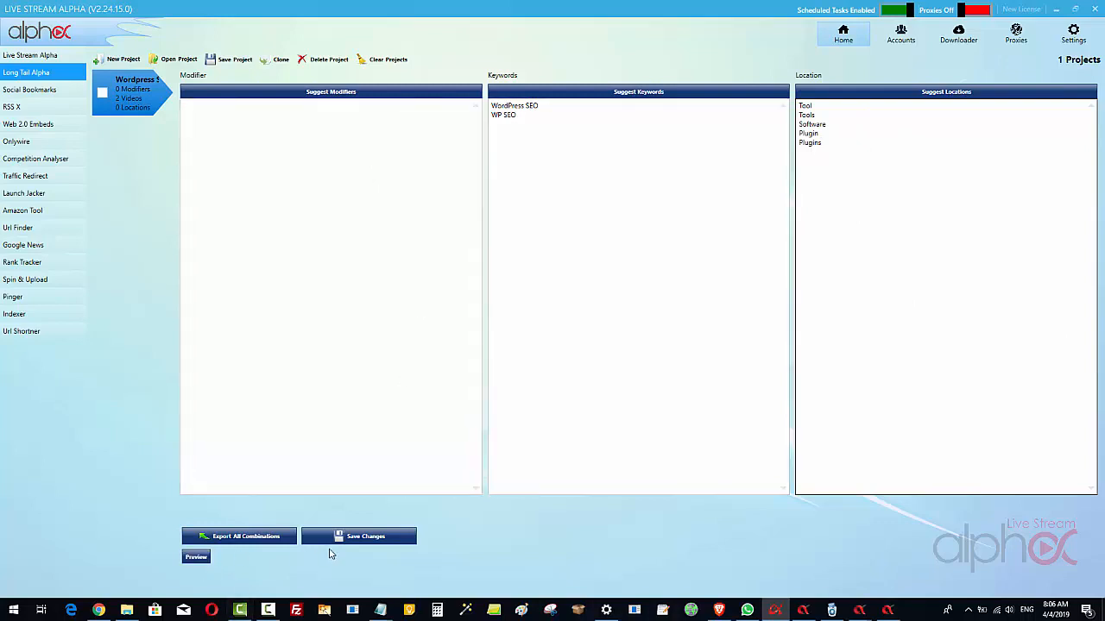
Preview several generated combinations of the keywords and location terms
click(198, 558)
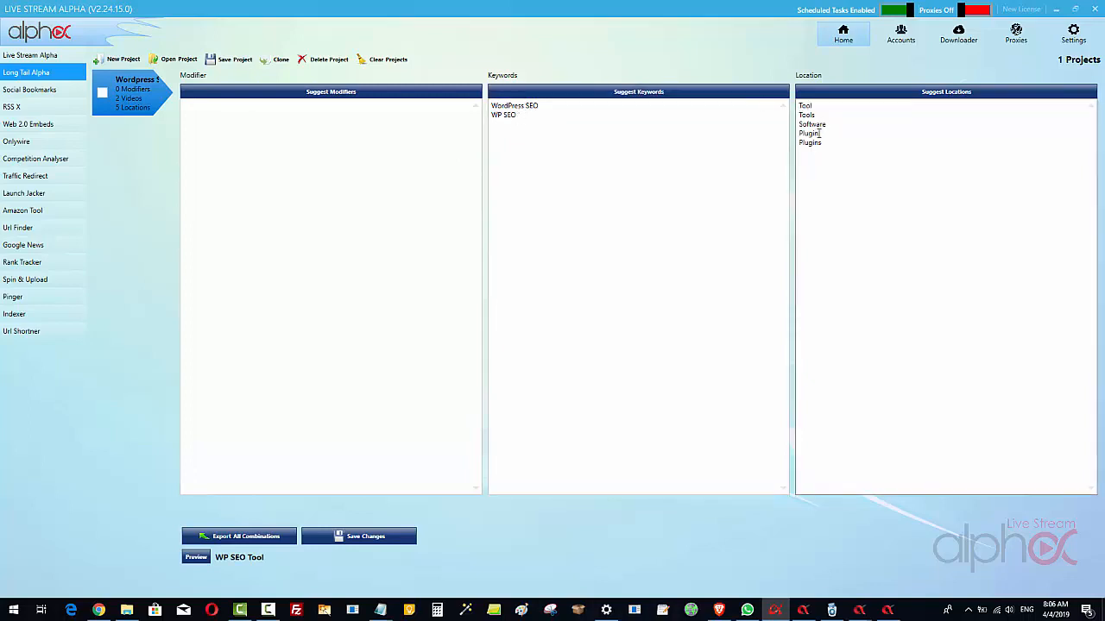
click(195, 559)
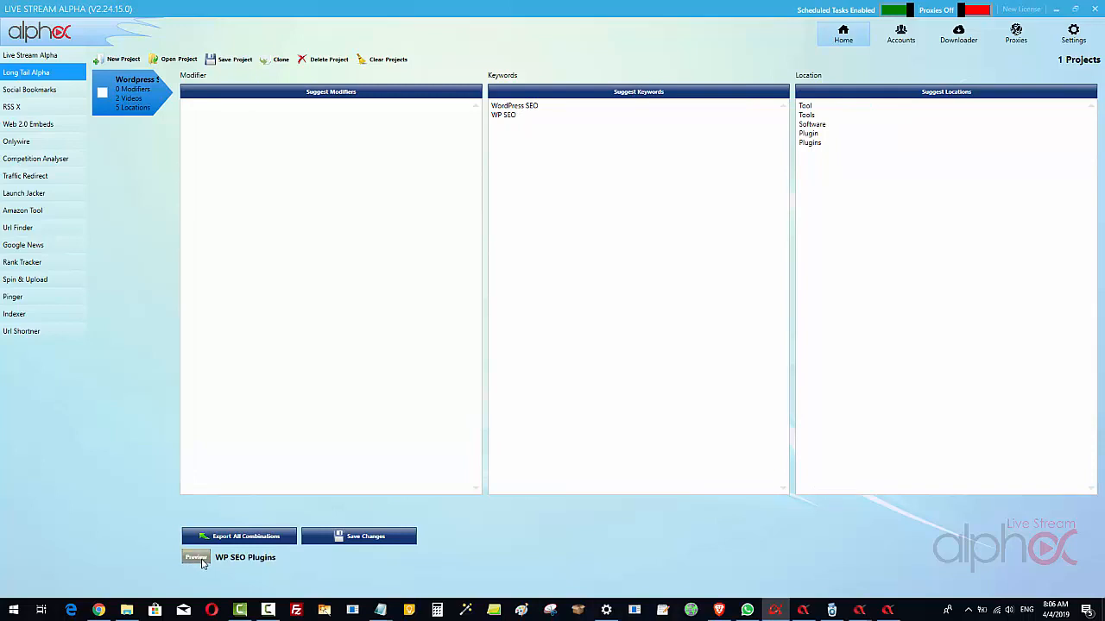
click(194, 558)
click(895, 142)
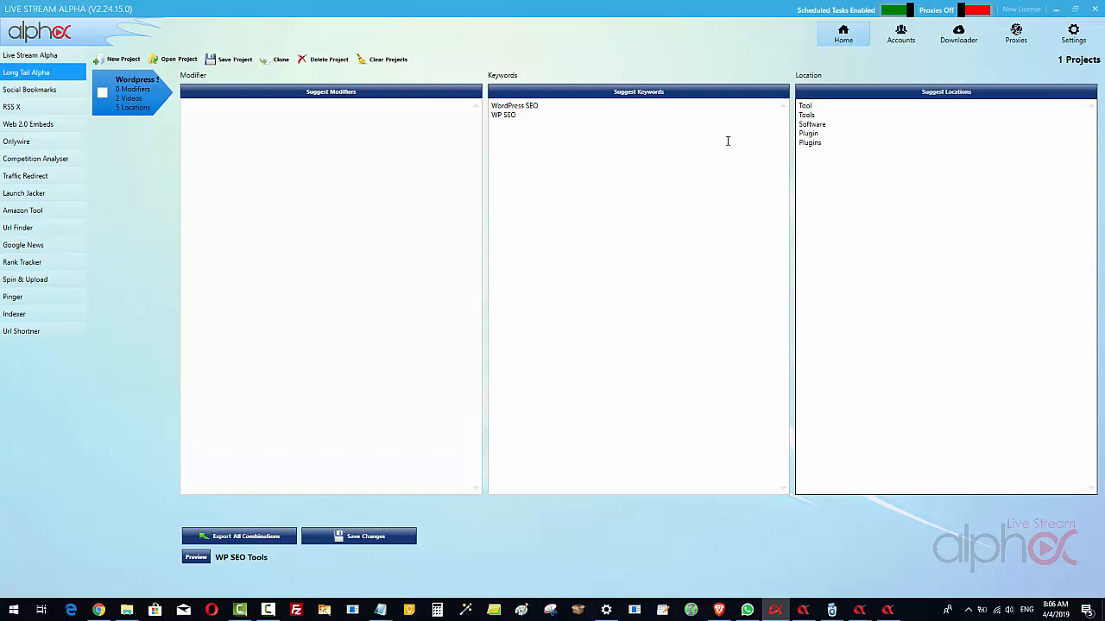
Enter Top and Best as the modifiers on separate lines
click(442, 124)
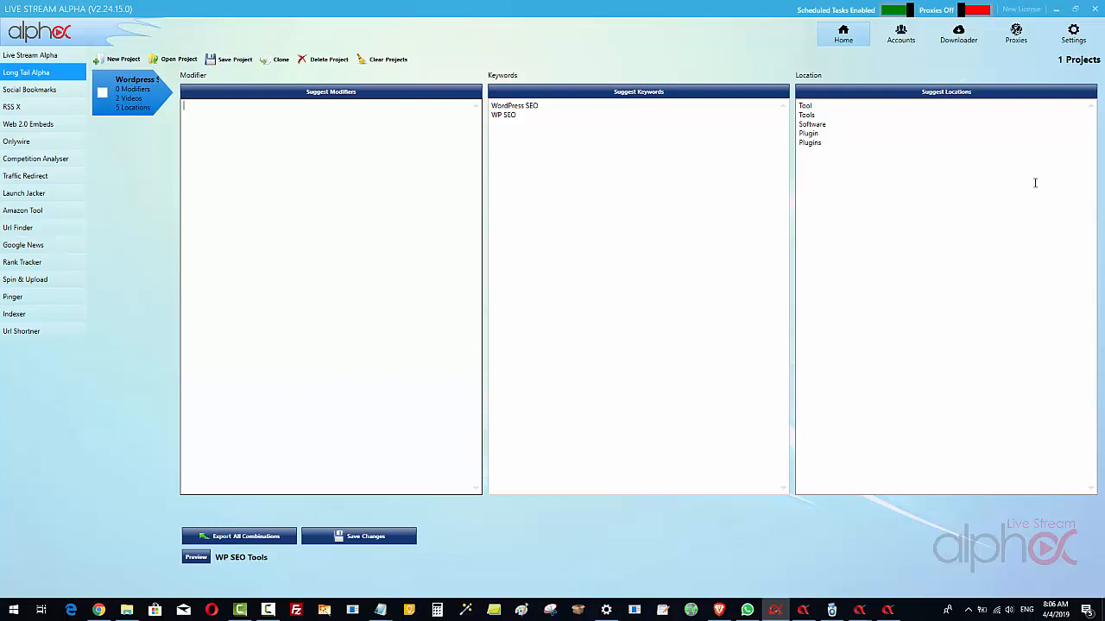
text(To)
text(p )
text(Best)
Add 2019 below the location terms and duplicate the Tool, Tools, Software, Plugin and Plugins entries beneath it
click(811, 141)
drag(811, 141, 796, 107)
key(ctrl+c)
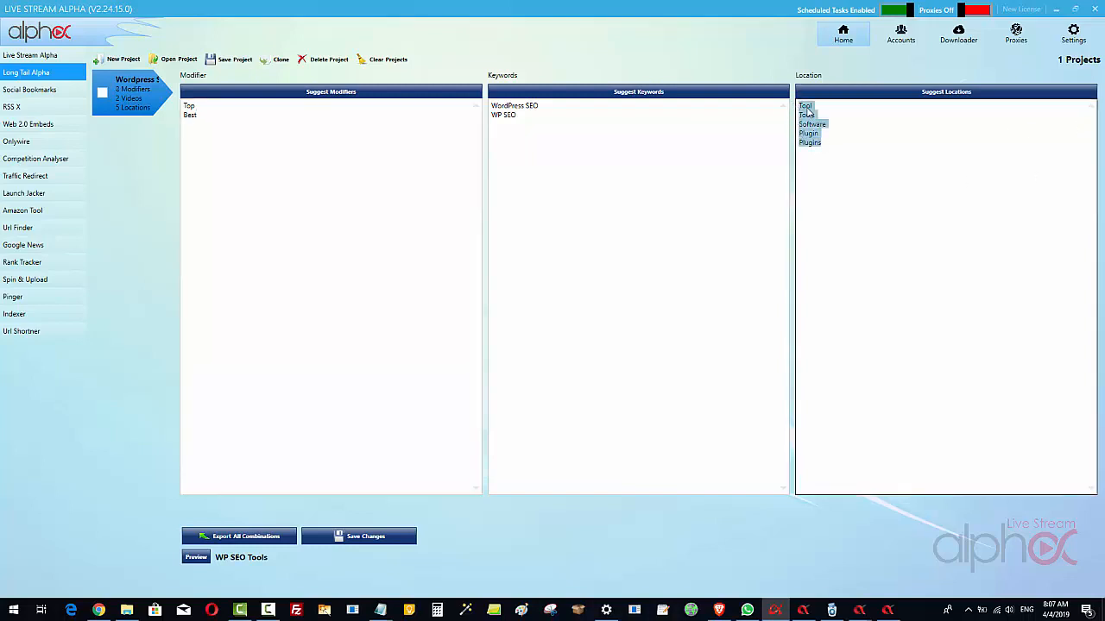
right_click(799, 108)
click(830, 133)
click(835, 146)
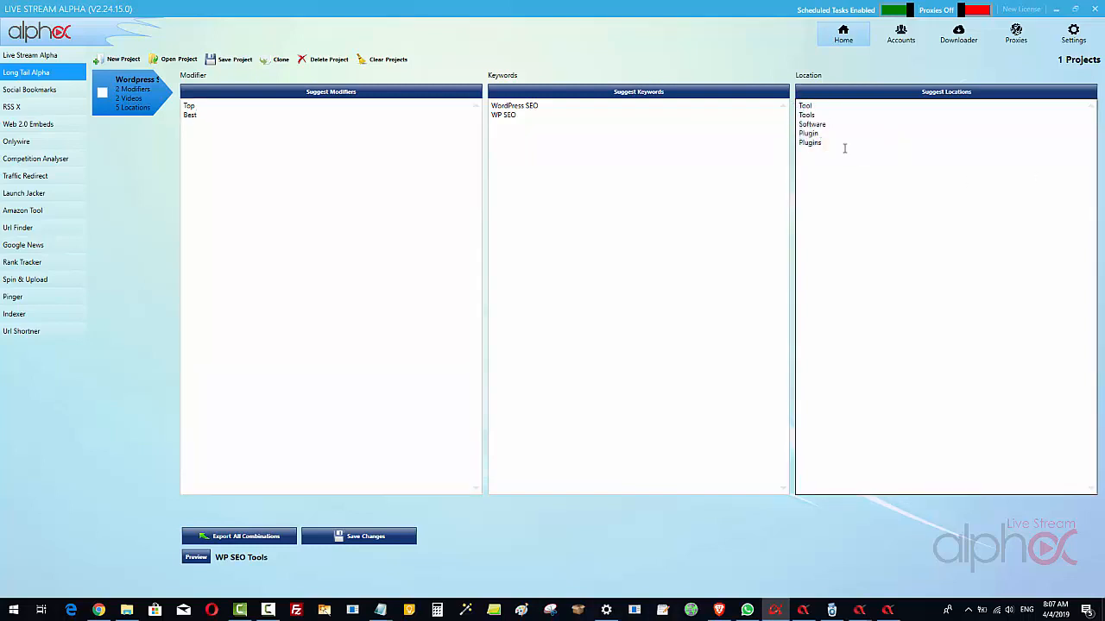
text(2019)
key(ctrl+v)
Copy the 2019 entry in the location list
double_click(804, 151)
right_click(804, 151)
click(834, 177)
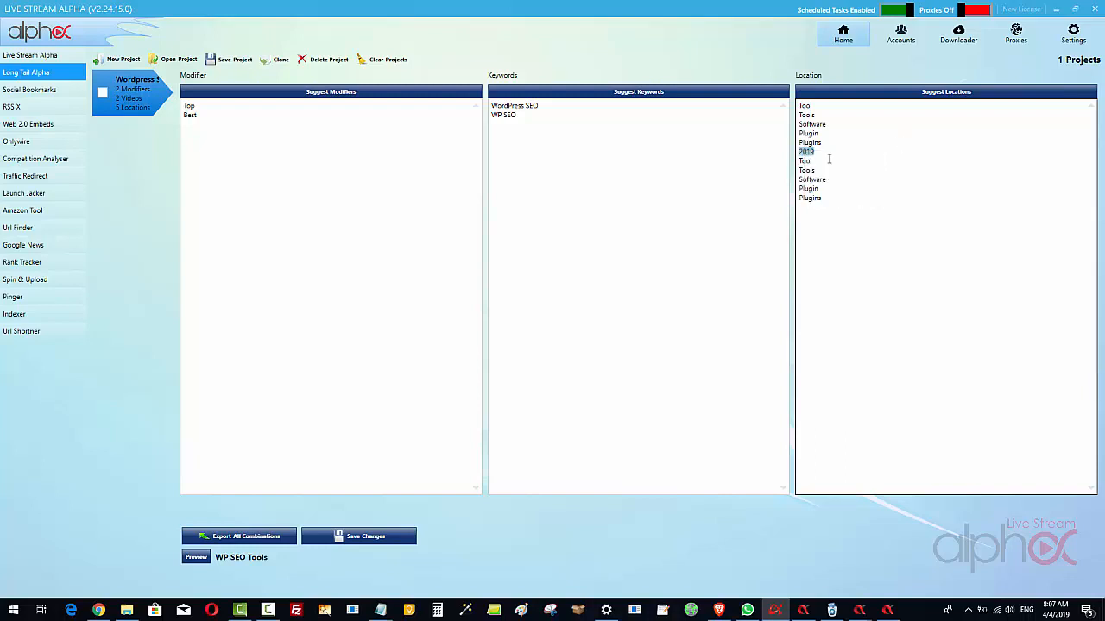
Append 2019 to the duplicated Tool, Tools, Software, Plugin and Plugins entries in the location list
click(810, 161)
key(ctrl+v)
key(ctrl+v)
key(ctrl+v)
key(ctrl+v)
click(855, 185)
key(ctrl+v)
Check the SERP Curate form in Vid Curate Alpha, and return to the modifiers in Live Stream Alpha
click(242, 106)
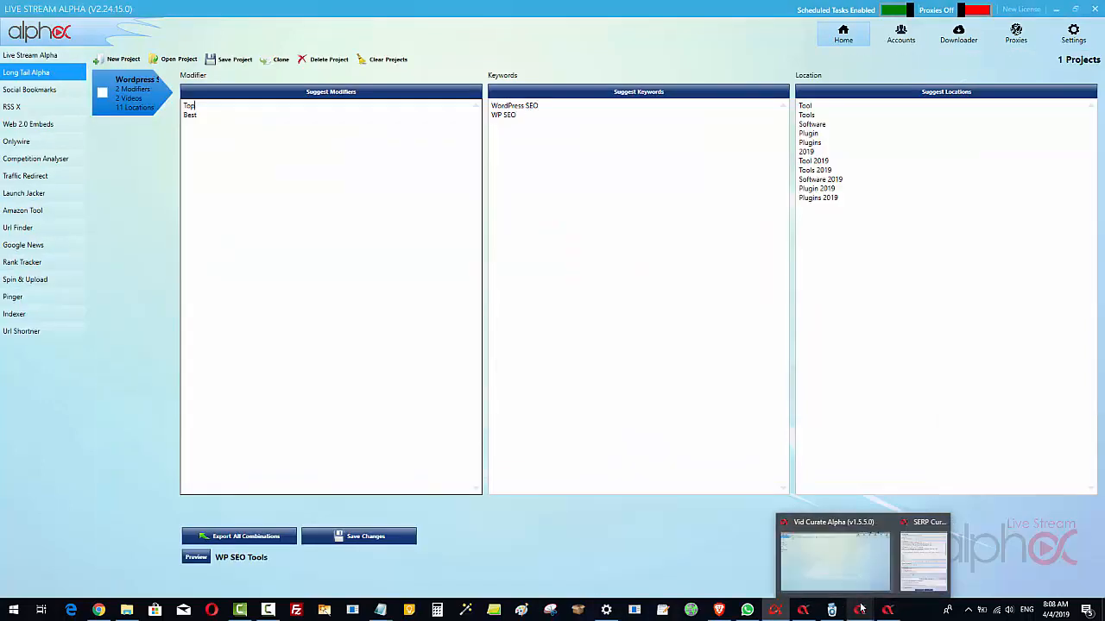
click(908, 557)
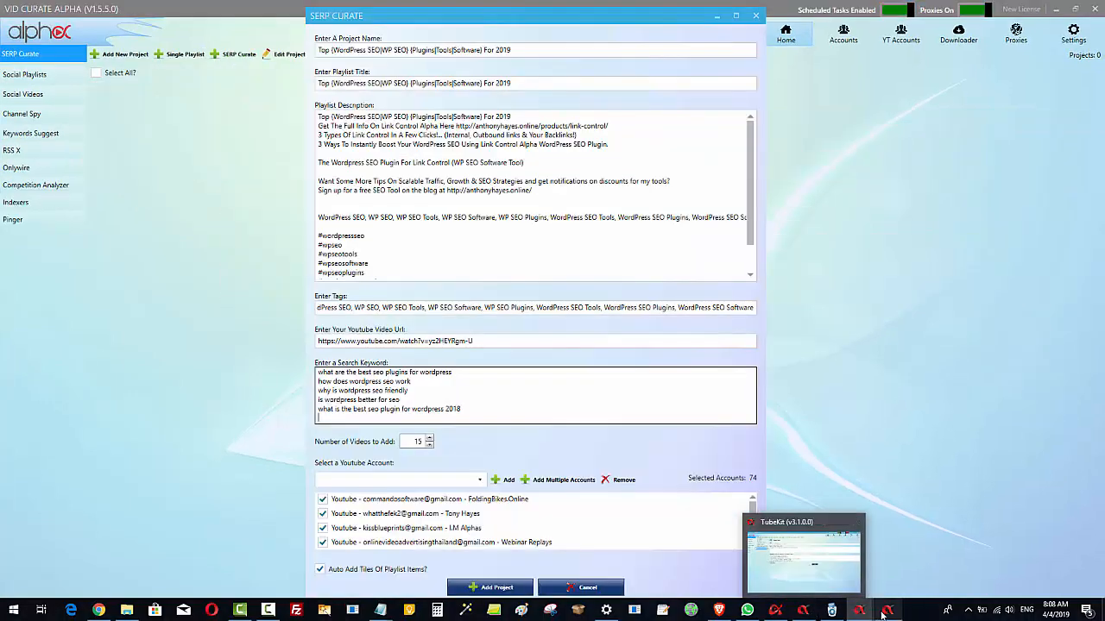
mouse_move(882, 615)
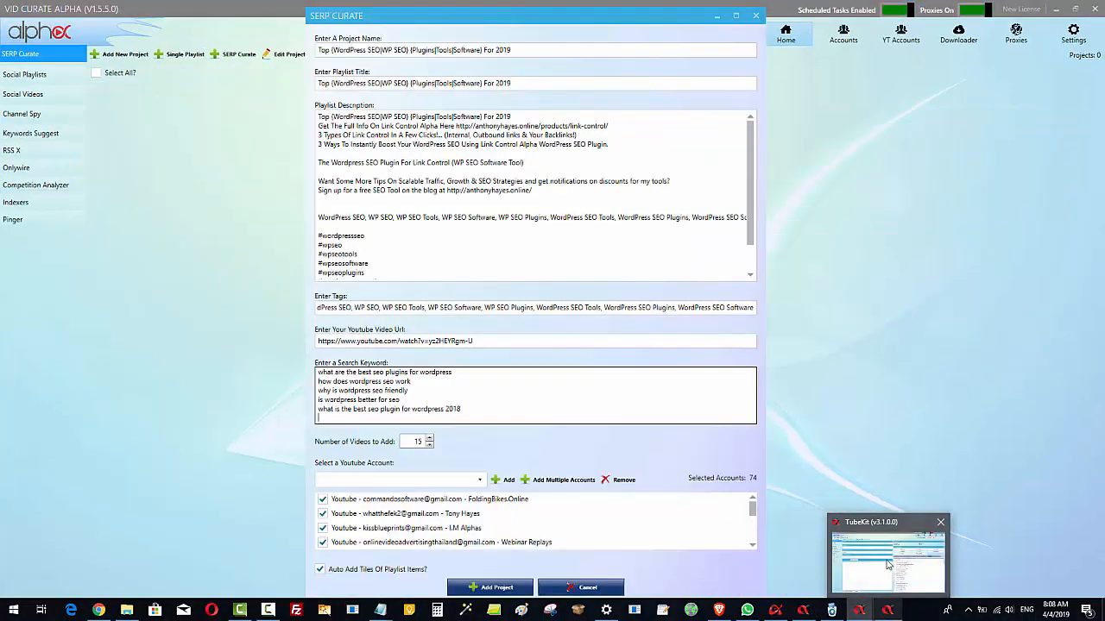
click(775, 611)
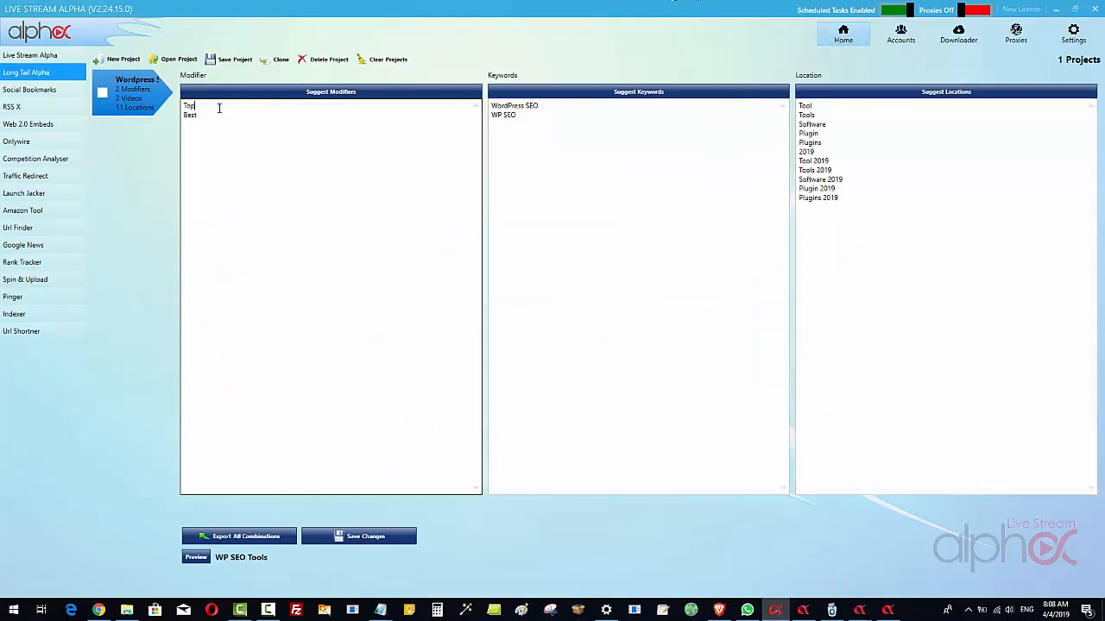
Change the modifiers to Top 15 and 15, and preview two of the resulting combinations
text(15)
key(Return)
text(Best 15)
drag(198, 118, 177, 121)
key(BackSpace)
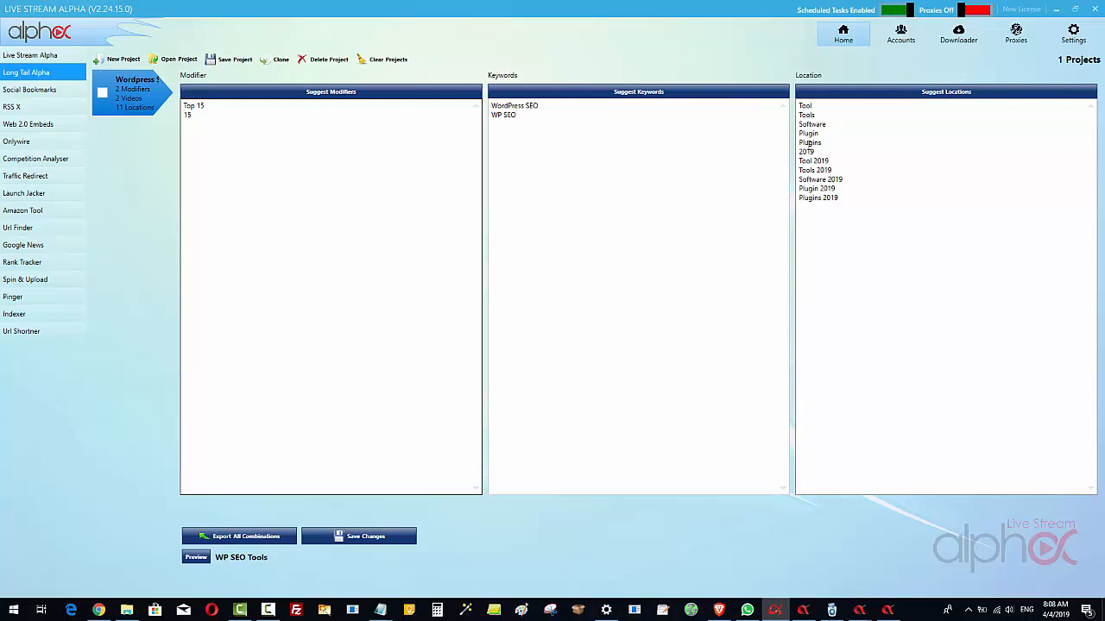
click(198, 558)
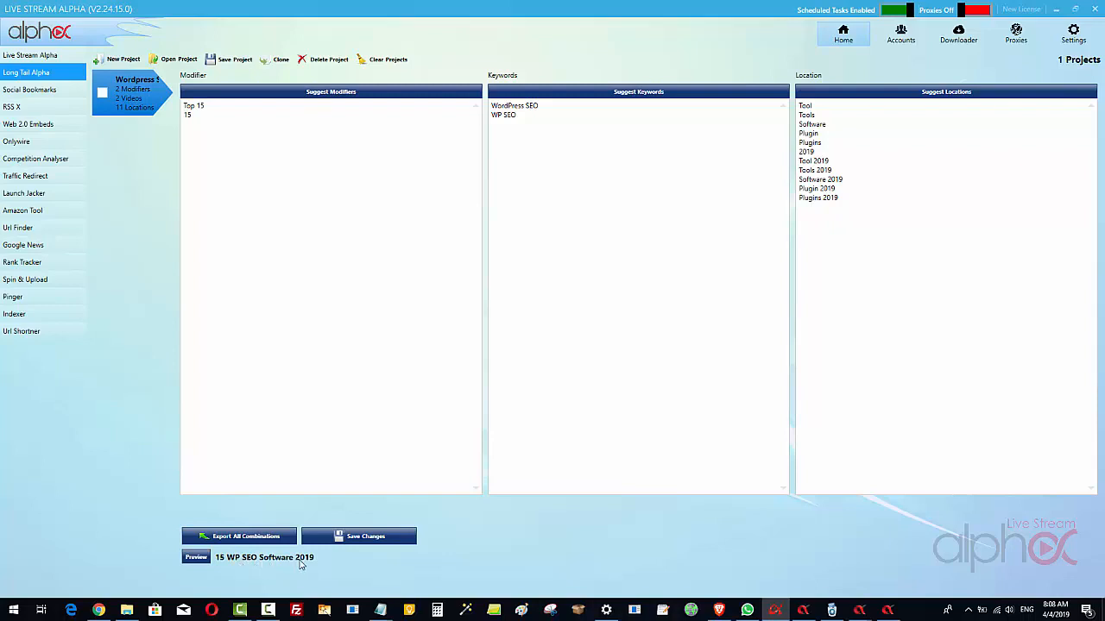
click(199, 560)
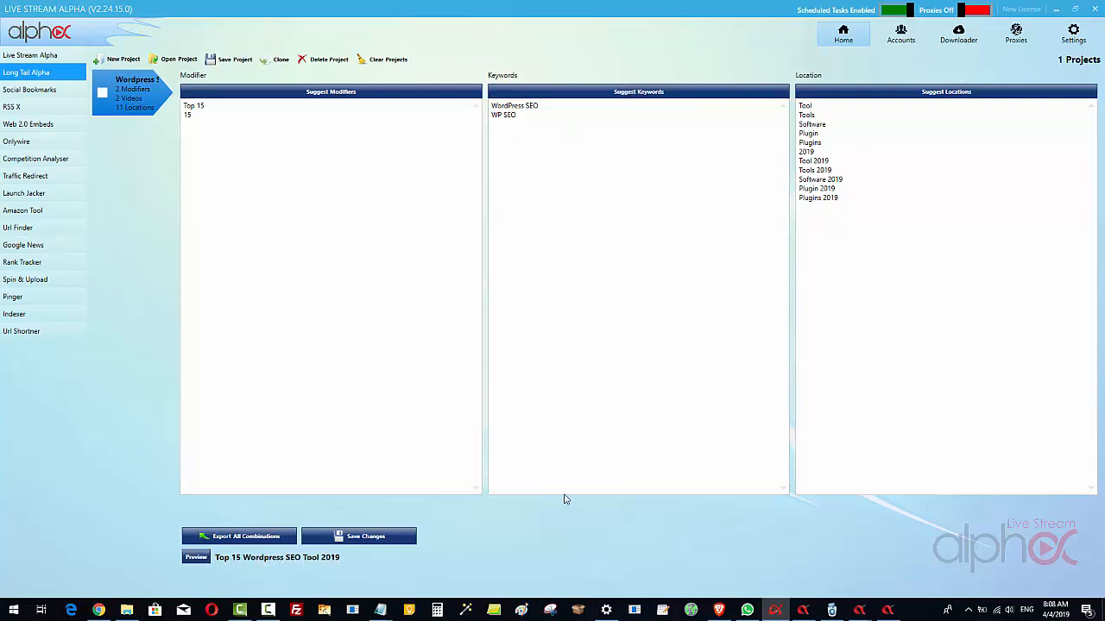
Remove the standalone Tool and Plugin entries from the location list and change Software to Softwares
click(827, 112)
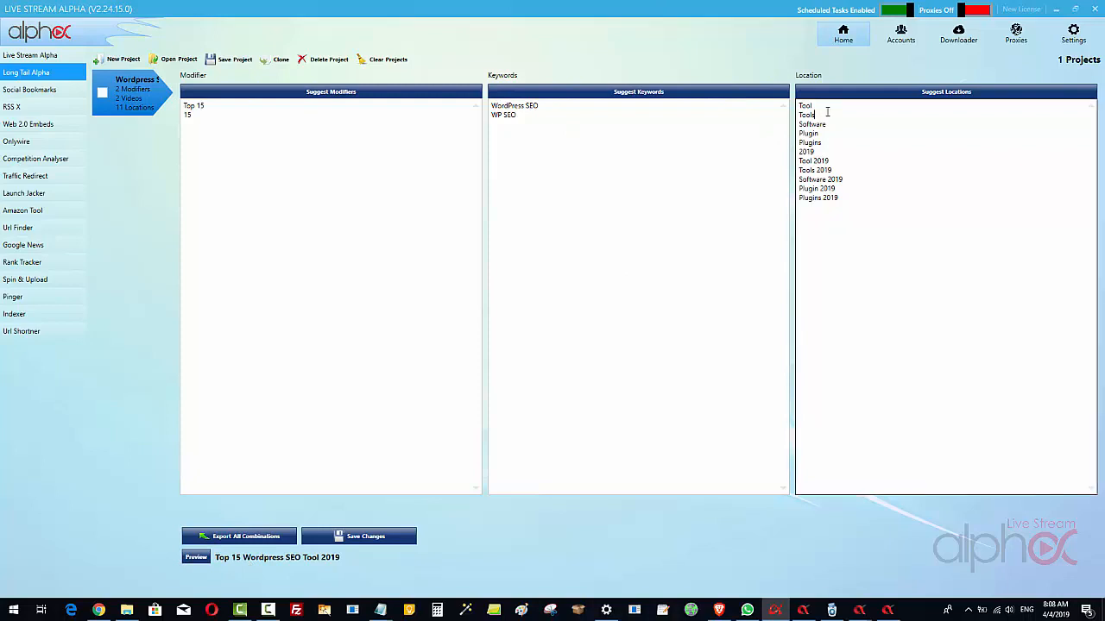
drag(818, 105, 787, 111)
key(BackSpace)
key(Delete)
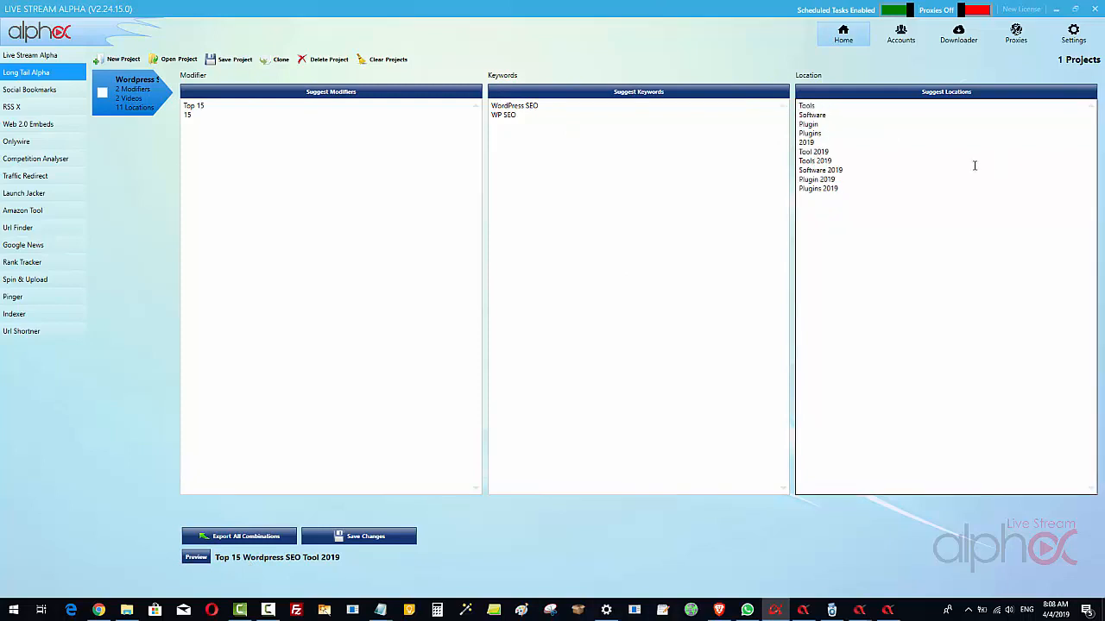
drag(820, 125, 792, 125)
key(BackSpace)
key(Delete)
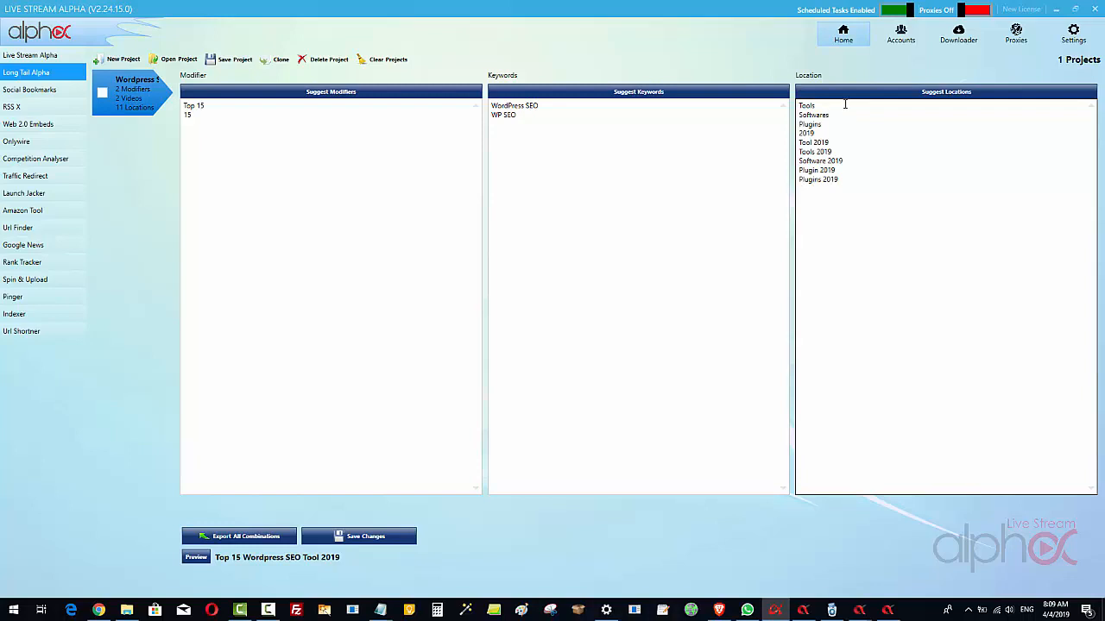
Preview two combinations generated with the trimmed location list
click(199, 558)
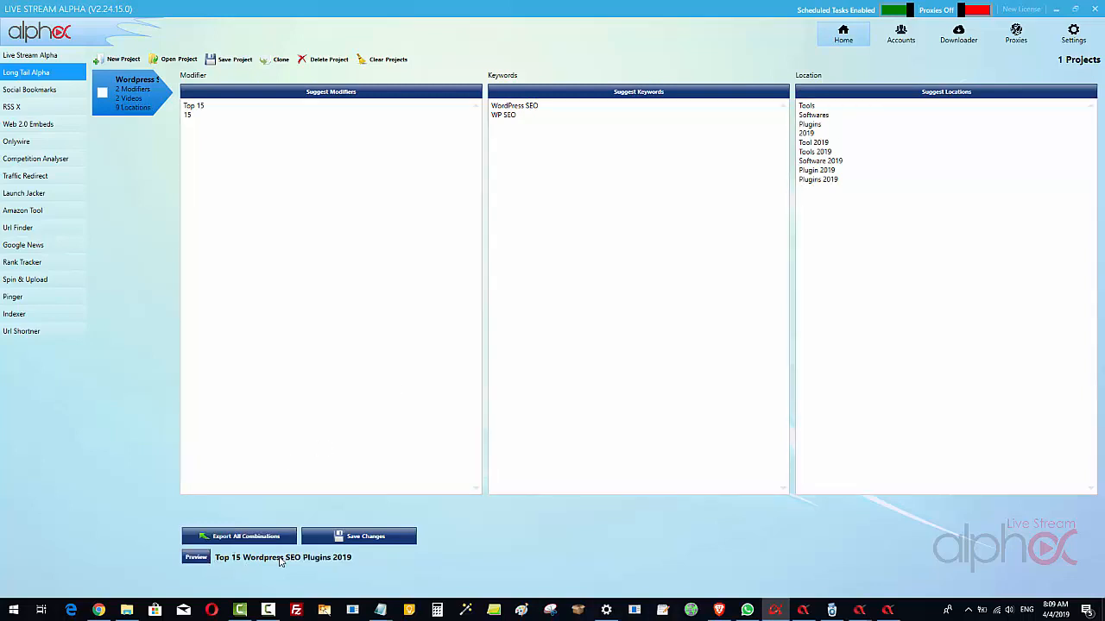
click(196, 558)
click(840, 103)
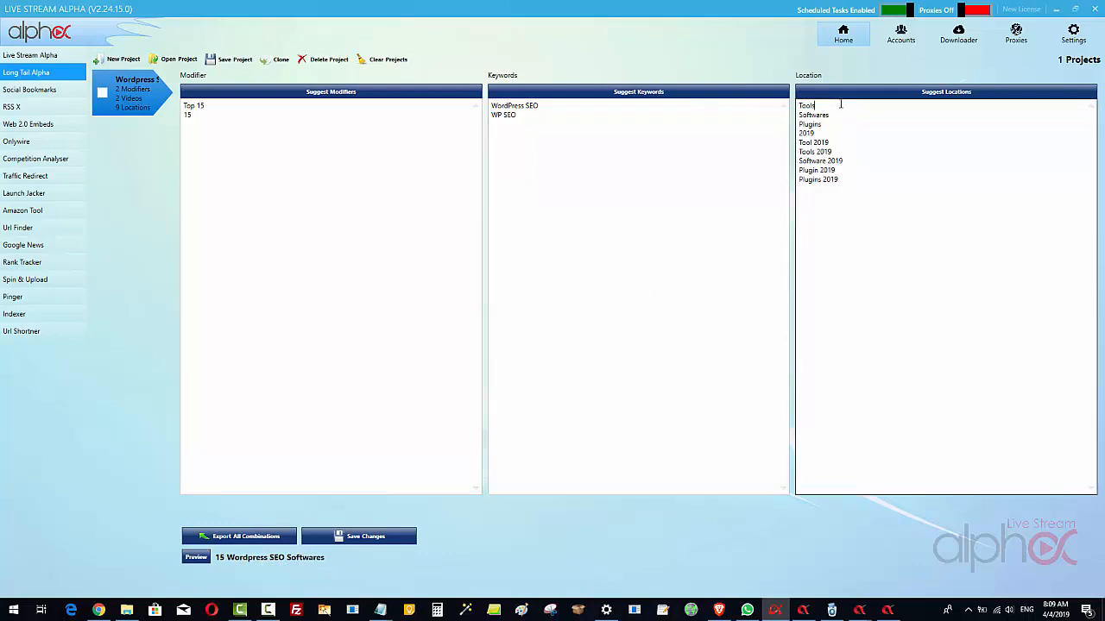
Put the year in parentheses in the Tool 2019 and Tools 2019 location entries
click(815, 142)
text(()
click(881, 145)
drag(833, 143, 814, 143)
right_click(820, 144)
click(850, 173)
click(827, 152)
drag(827, 152, 817, 151)
right_click(818, 151)
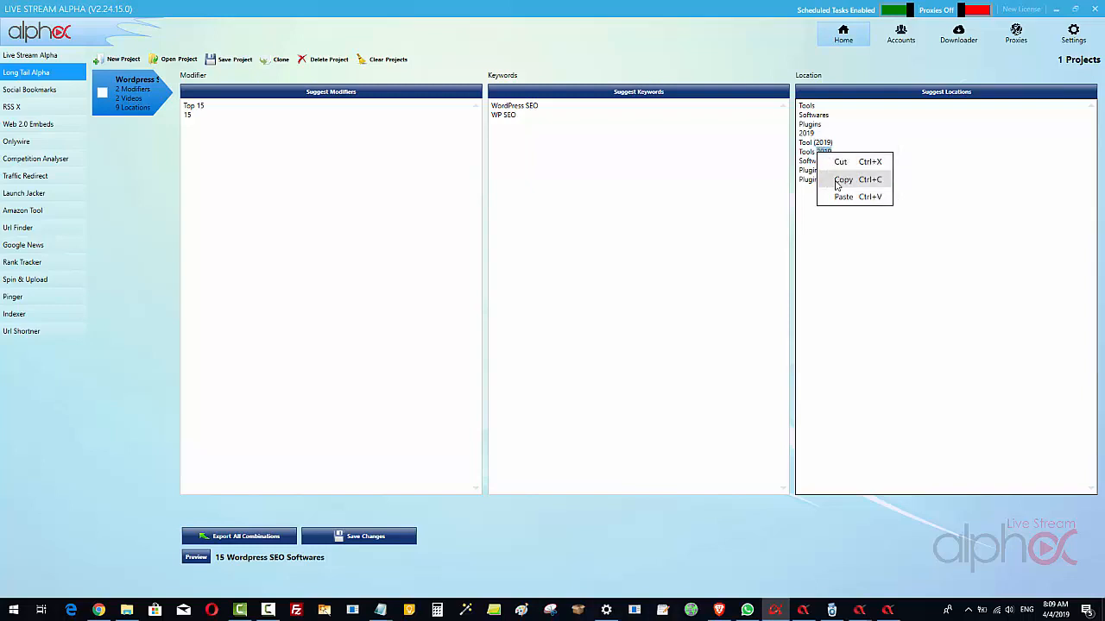
click(844, 199)
Replace 2019 with (2019) in the Software, Plugin and Plugins location entries
drag(844, 161, 828, 160)
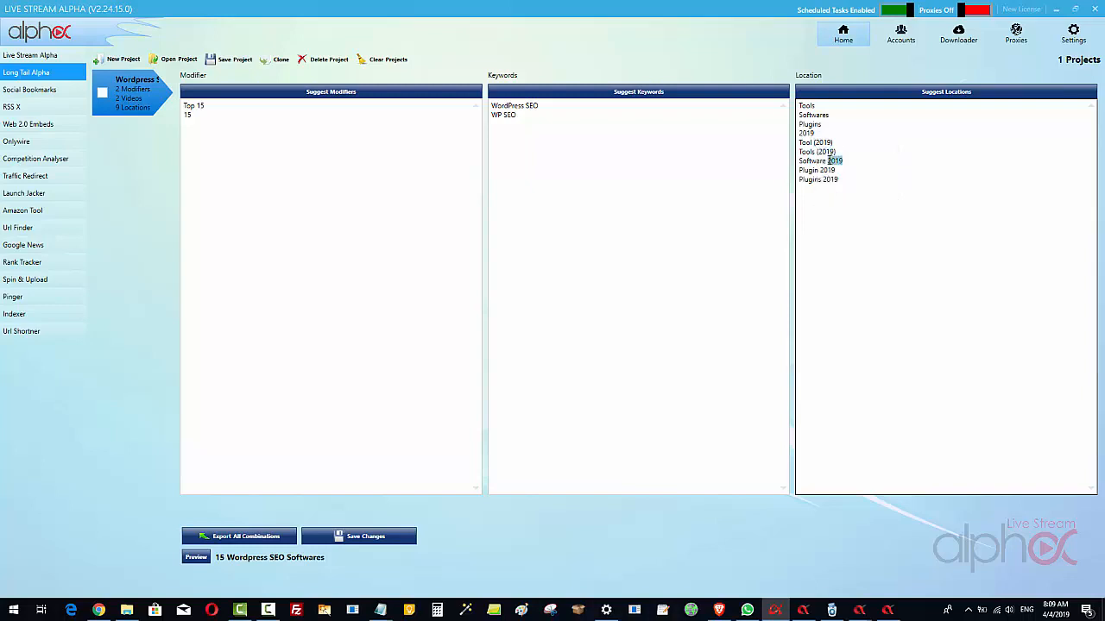
right_click(827, 160)
click(852, 206)
mouse_move(836, 170)
mouse_down()
mouse_move(821, 170)
mouse_move(825, 180)
mouse_up()
right_click(822, 171)
click(850, 214)
right_click(827, 182)
click(852, 224)
Add Best 15, Must Have and Recommended as further modifiers on separate lines
click(193, 114)
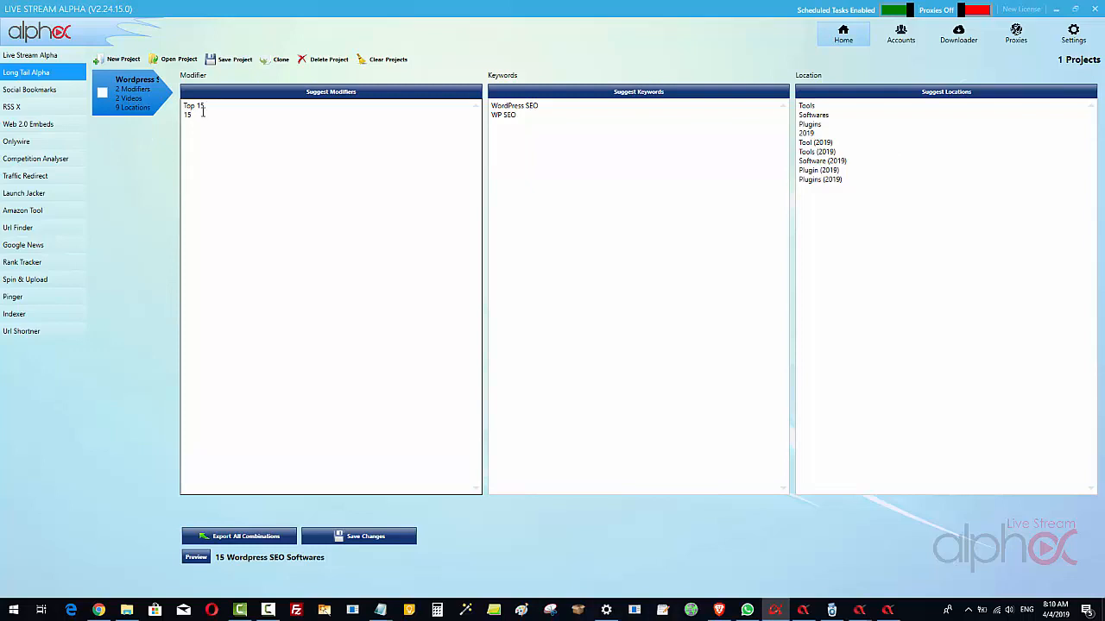
drag(183, 116, 183, 110)
click(205, 113)
text(Best 15)
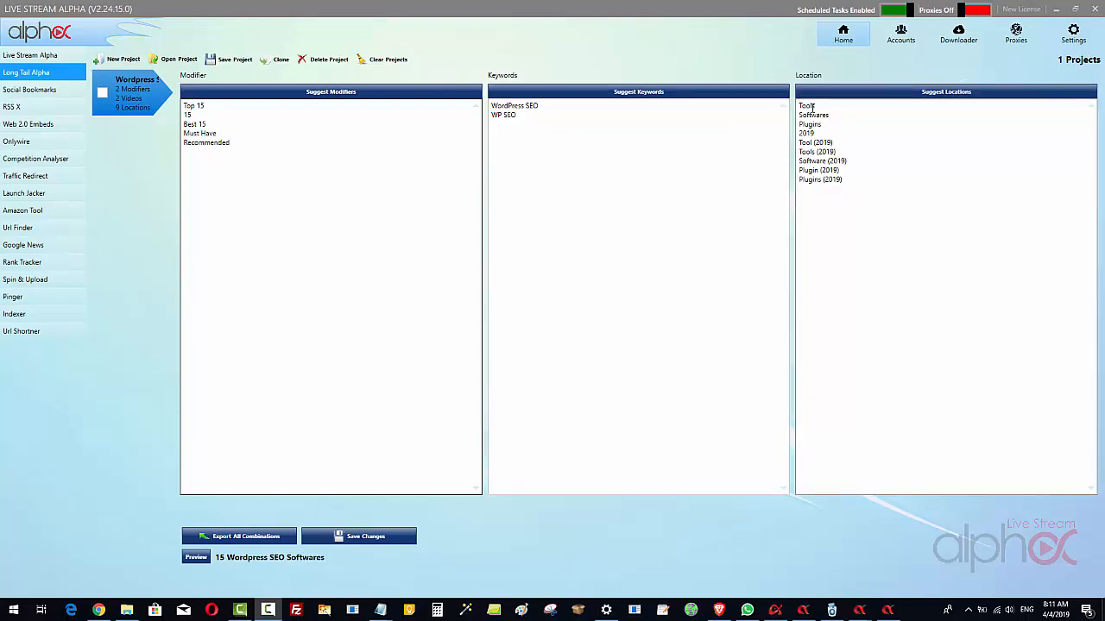
click(553, 117)
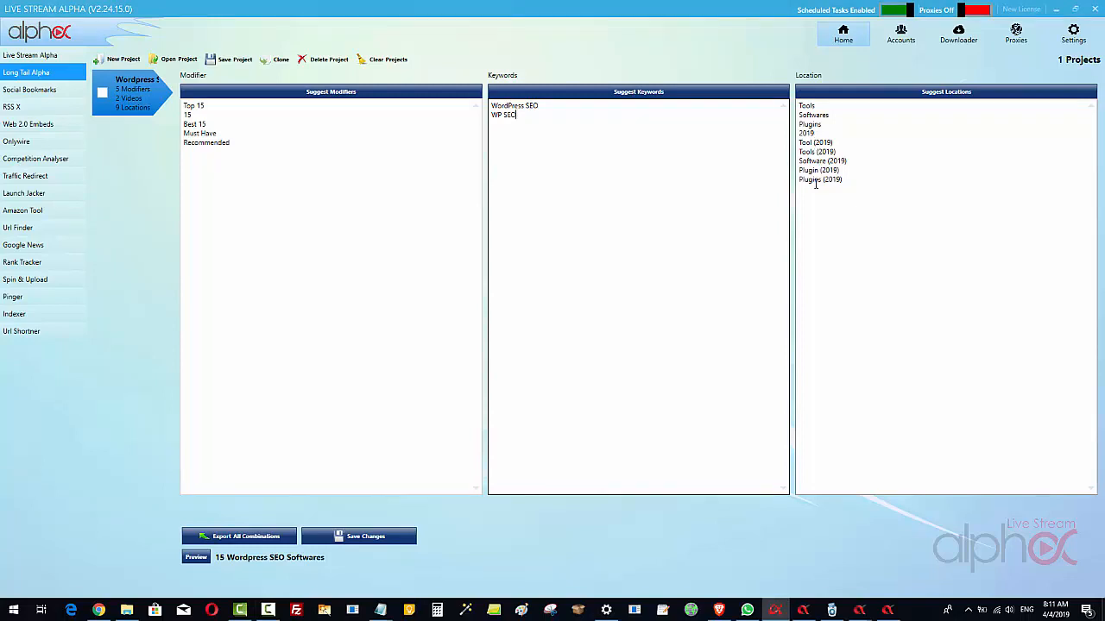
drag(834, 142, 789, 105)
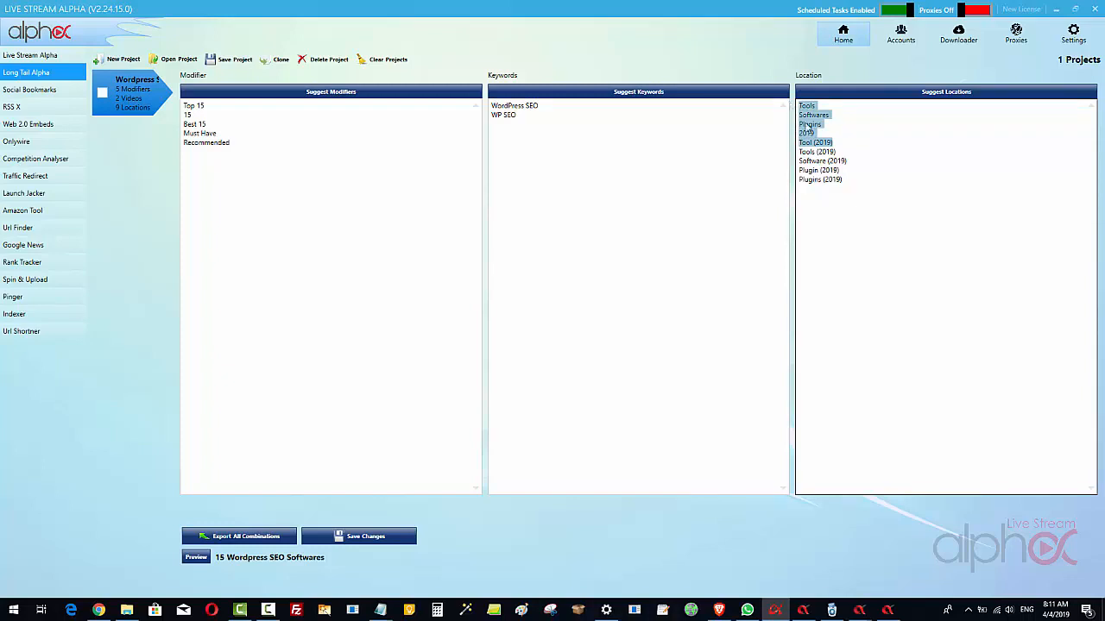
click(851, 183)
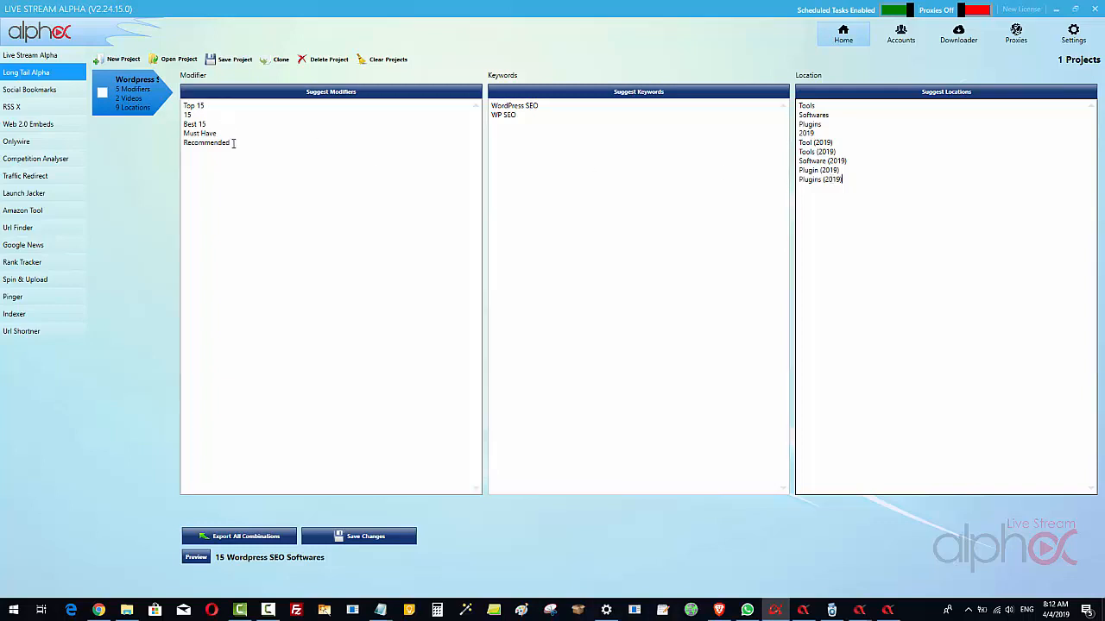
Cut Recommended from the modifier list and save the changes to the long-tail project
drag(230, 142, 155, 149)
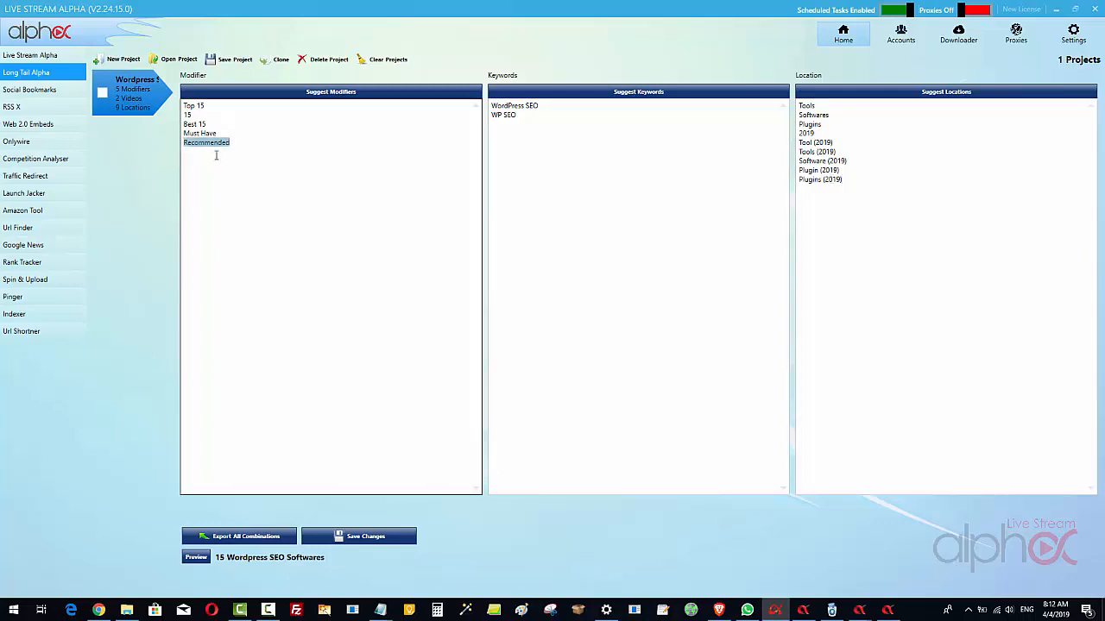
right_click(216, 137)
click(208, 144)
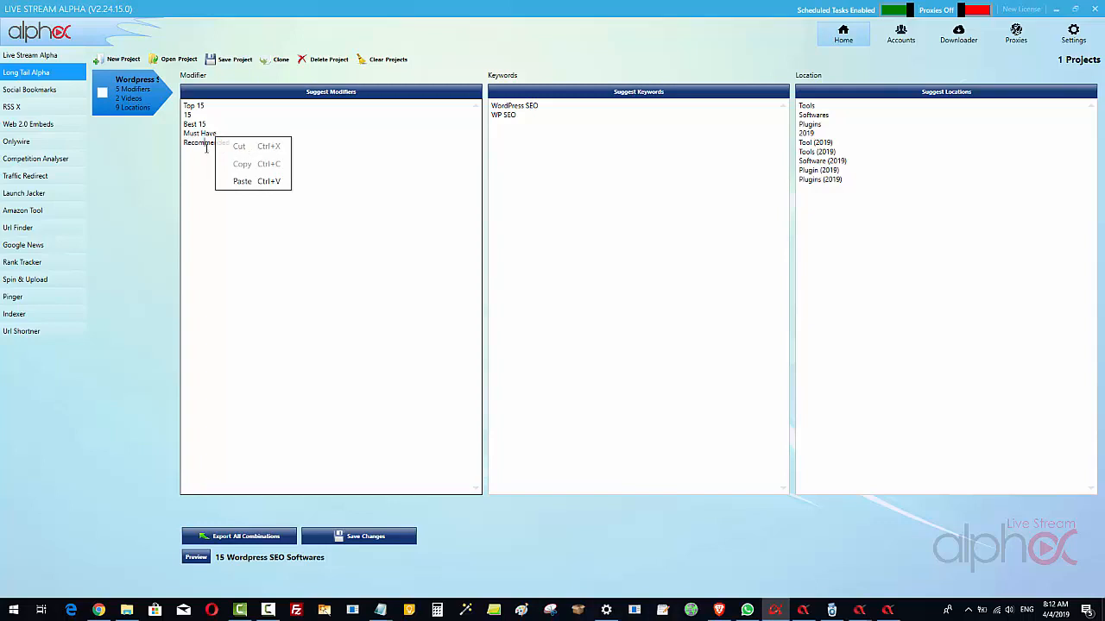
drag(231, 142, 166, 145)
right_click(197, 142)
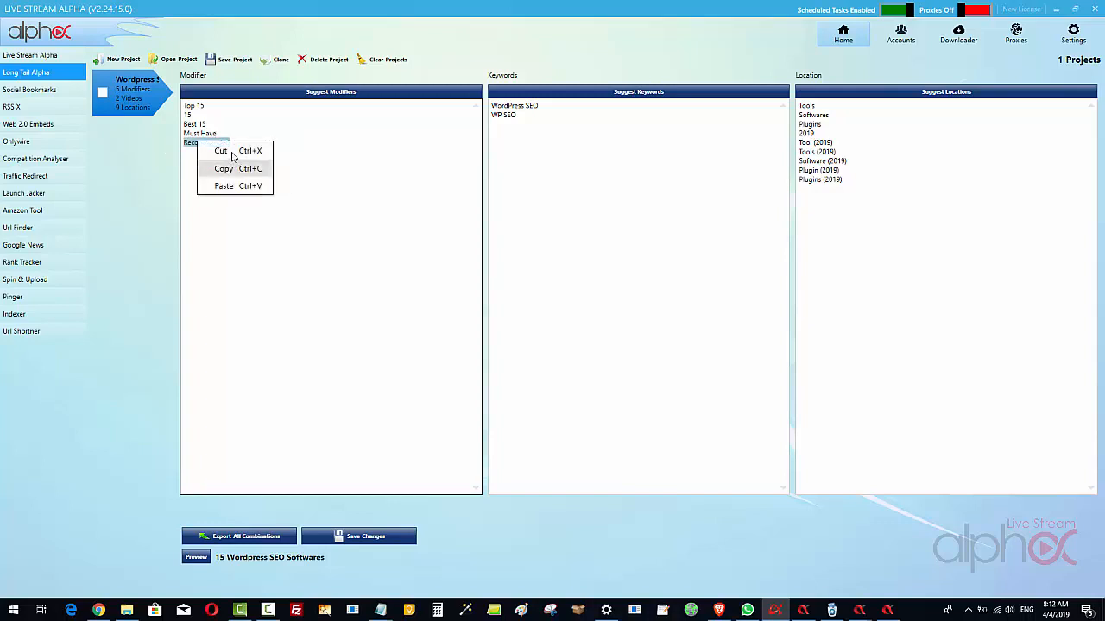
click(221, 151)
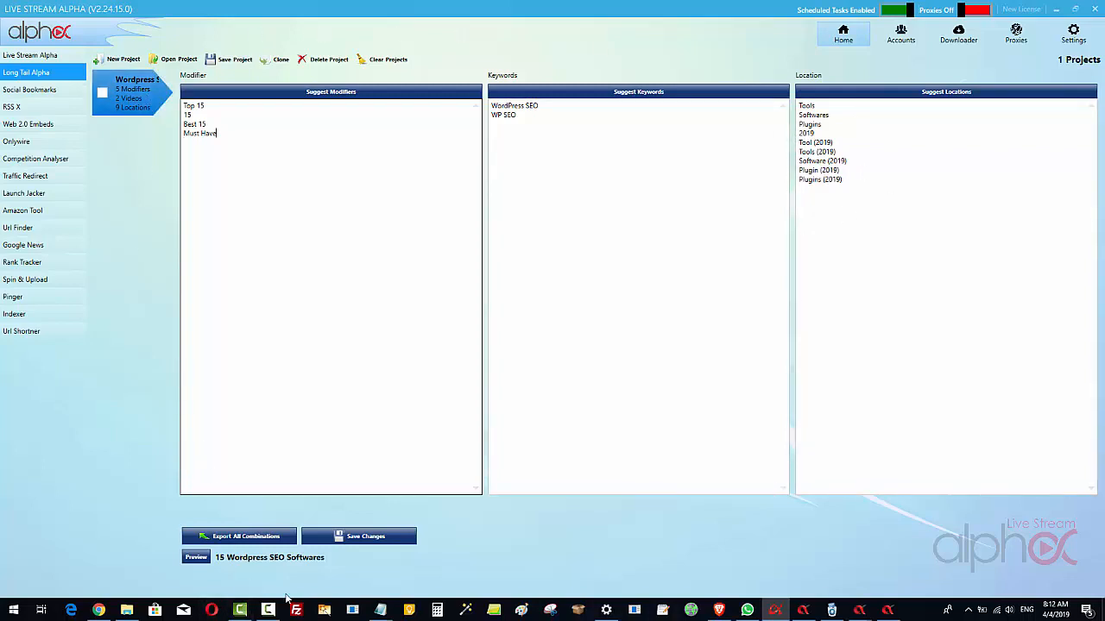
click(363, 540)
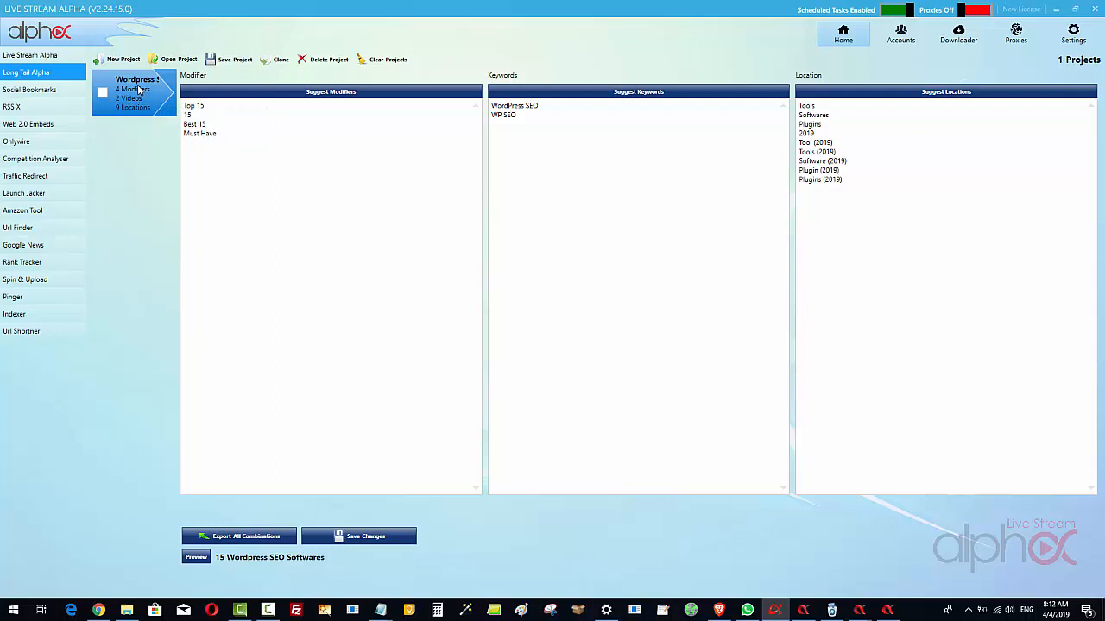
Export all combinations to the Desktop as a text file named 72 wordpress seo for serp curate
click(248, 540)
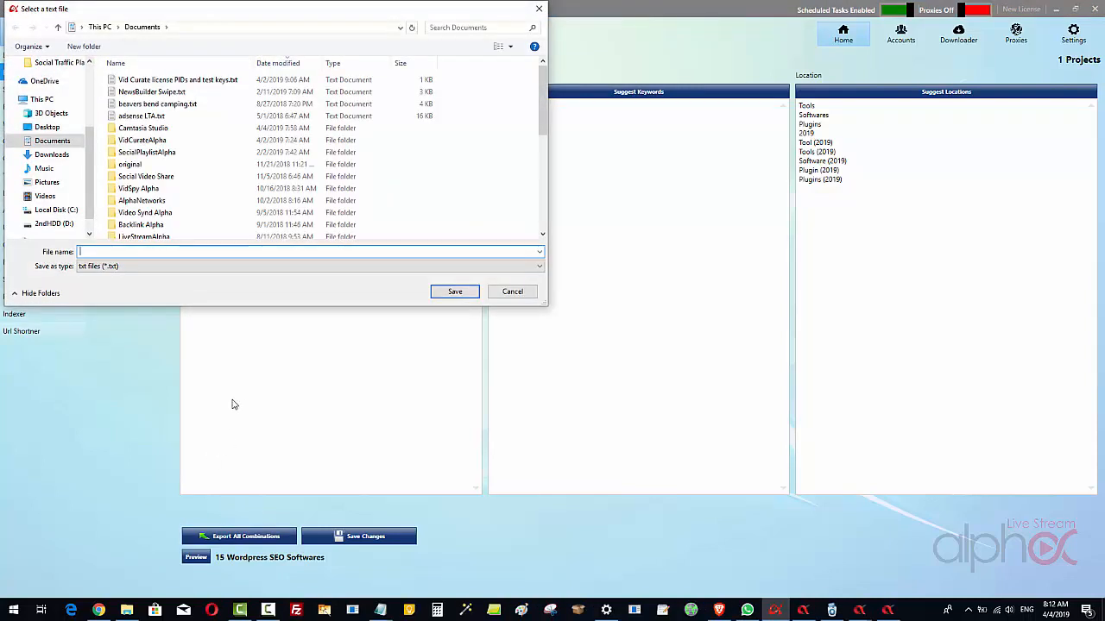
text(72 wordpress seo)
text(for serp curate)
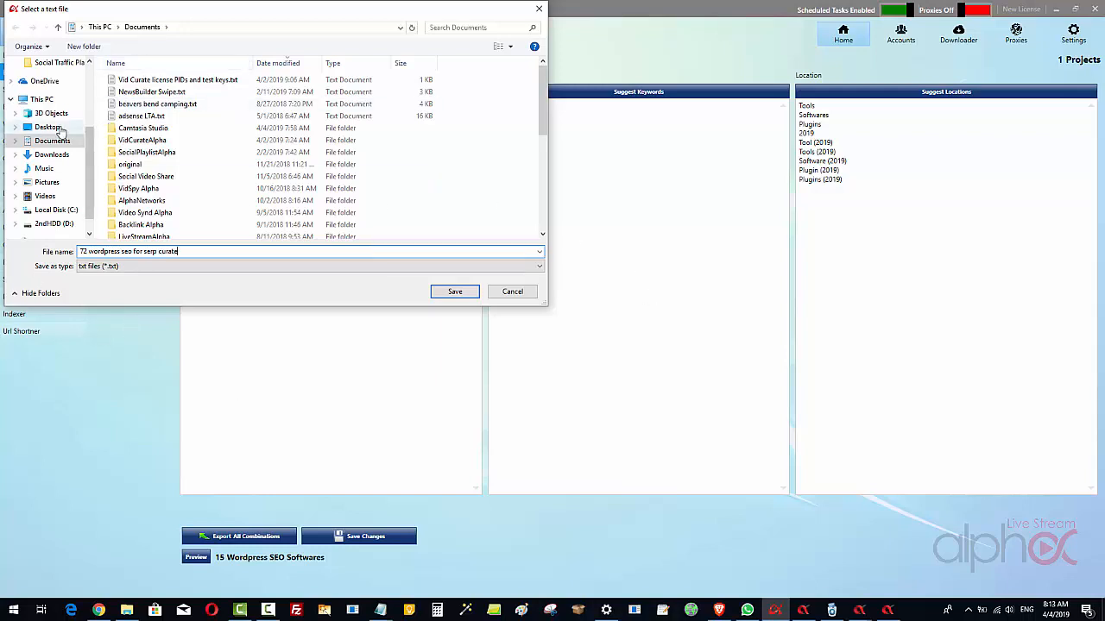
click(59, 127)
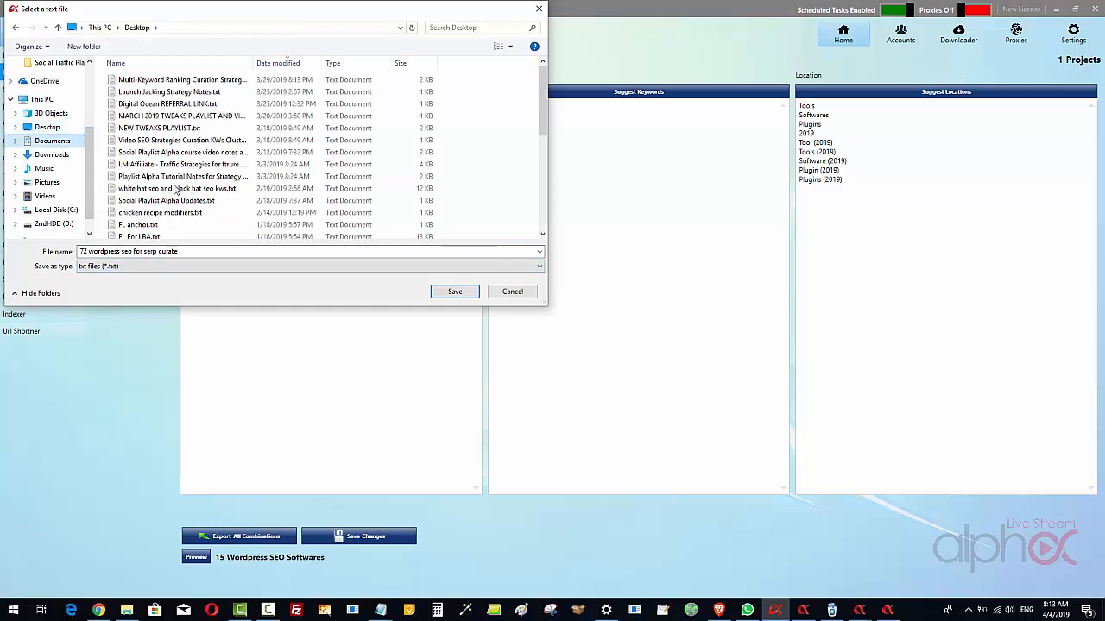
click(455, 292)
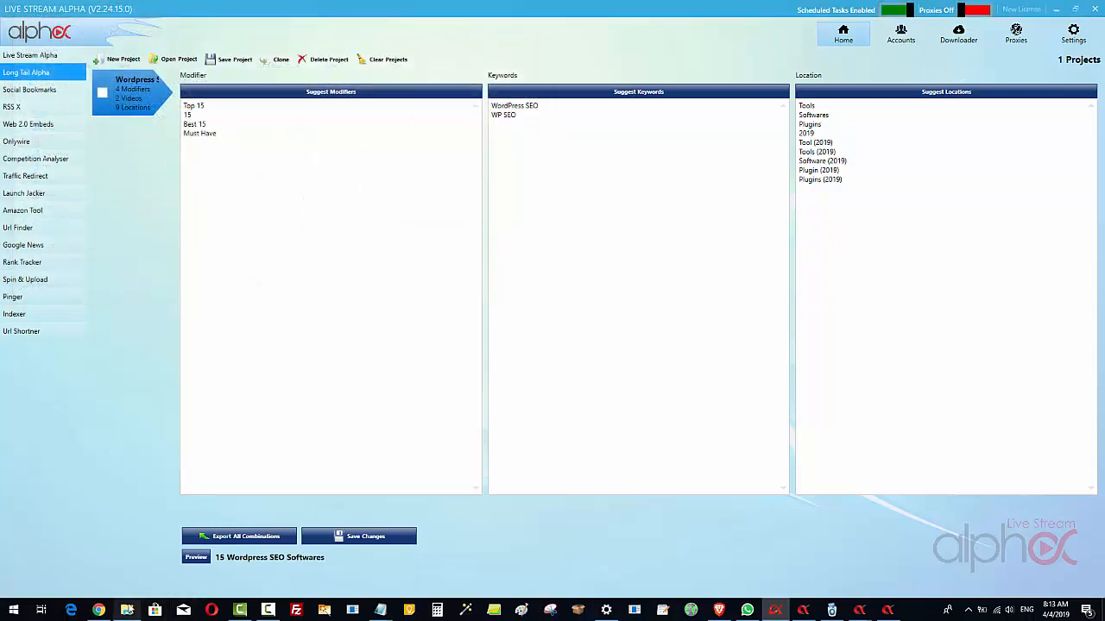
click(129, 607)
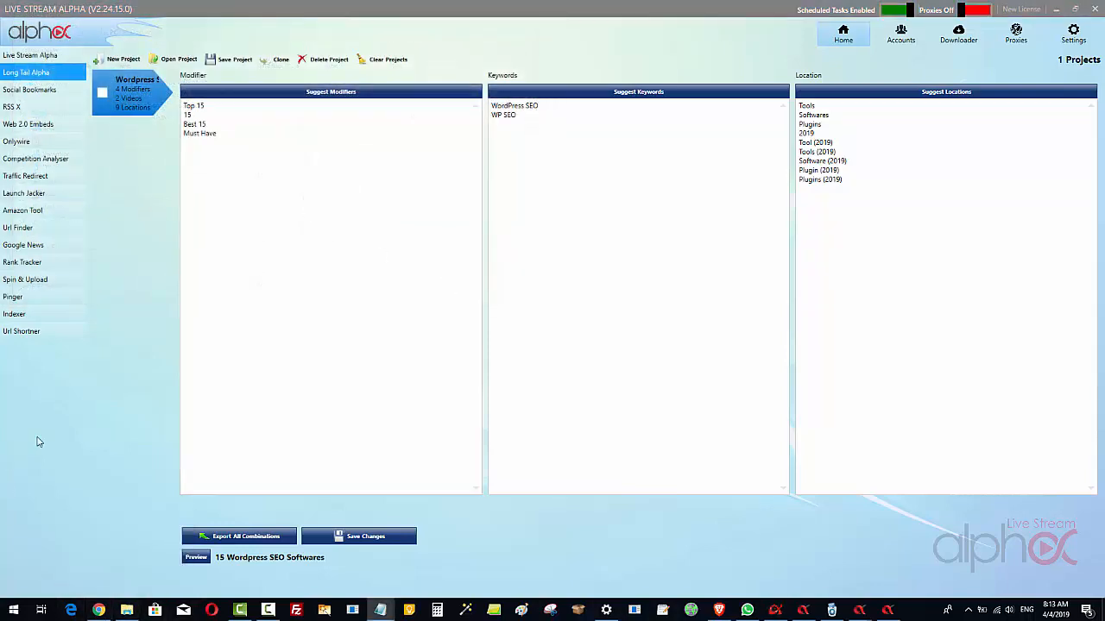
click(35, 440)
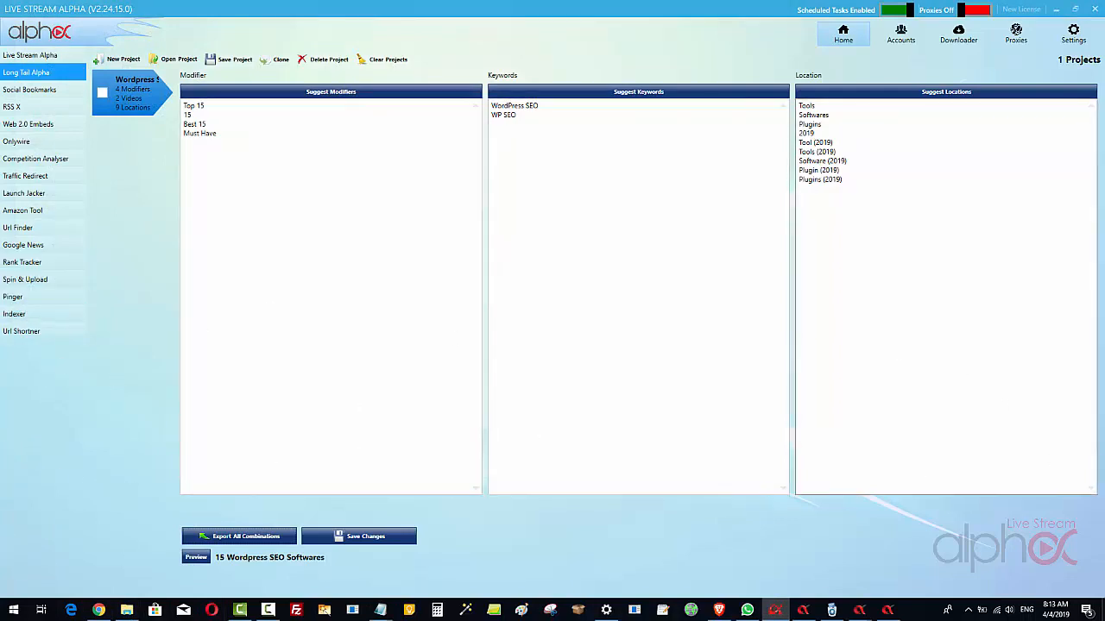
key(alt+Tab)
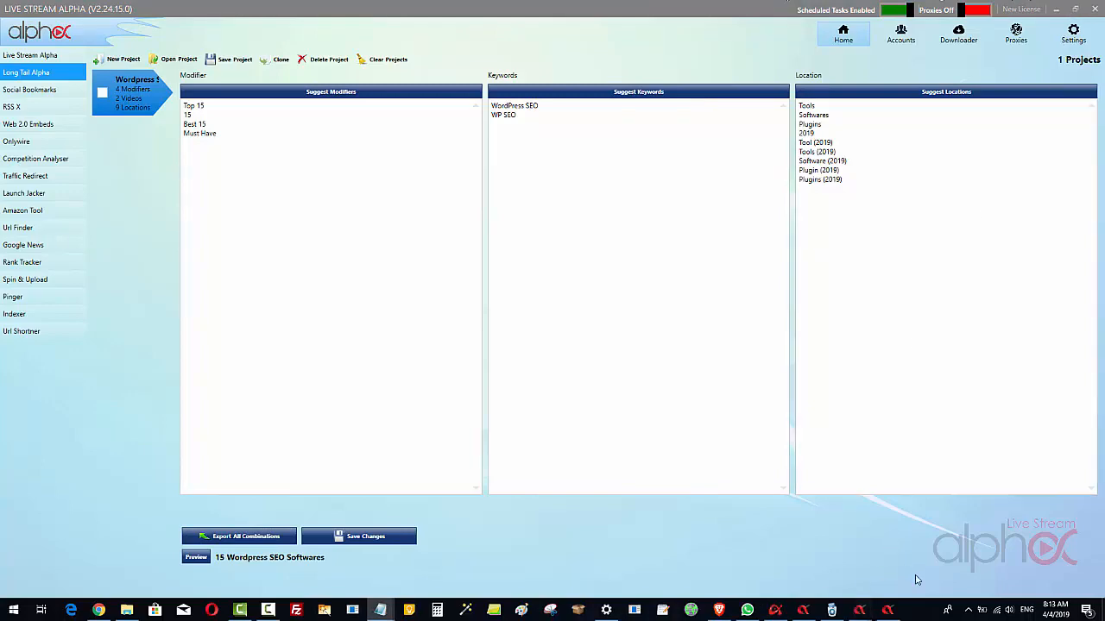
Switch to the SERP Curate form and replace its search keywords with the copied long-tail WordPress SEO combinations
mouse_move(888, 613)
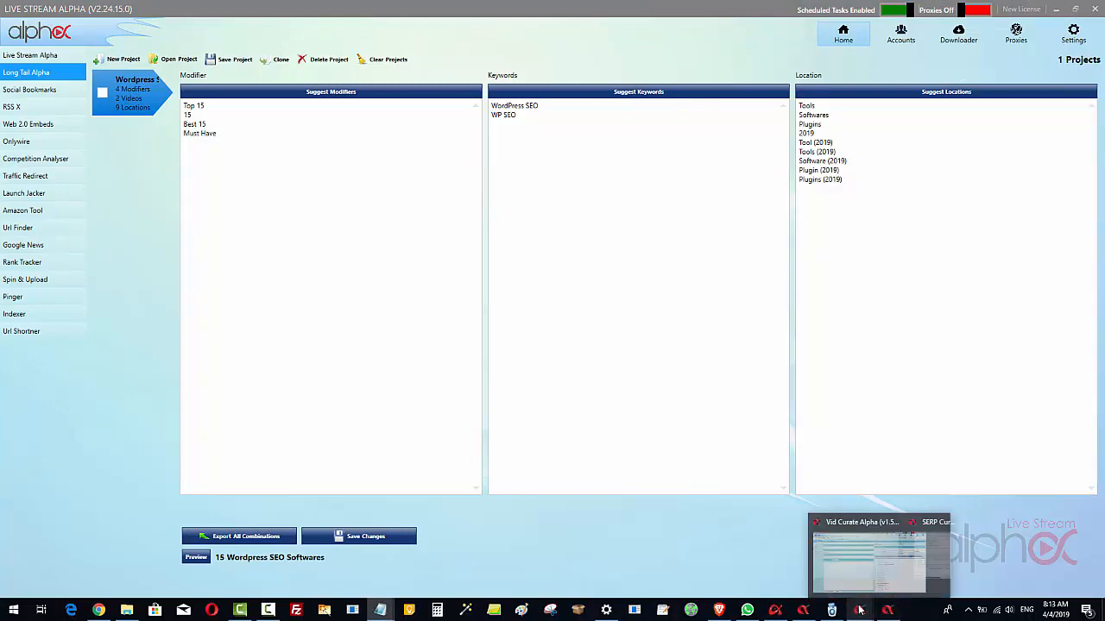
click(920, 546)
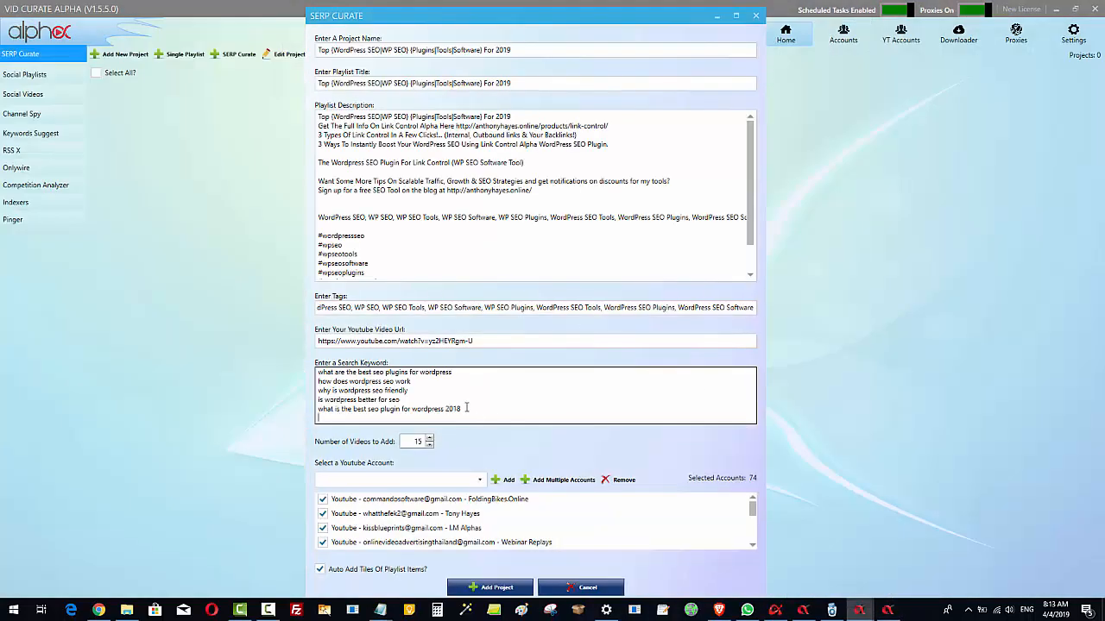
drag(486, 414, 263, 366)
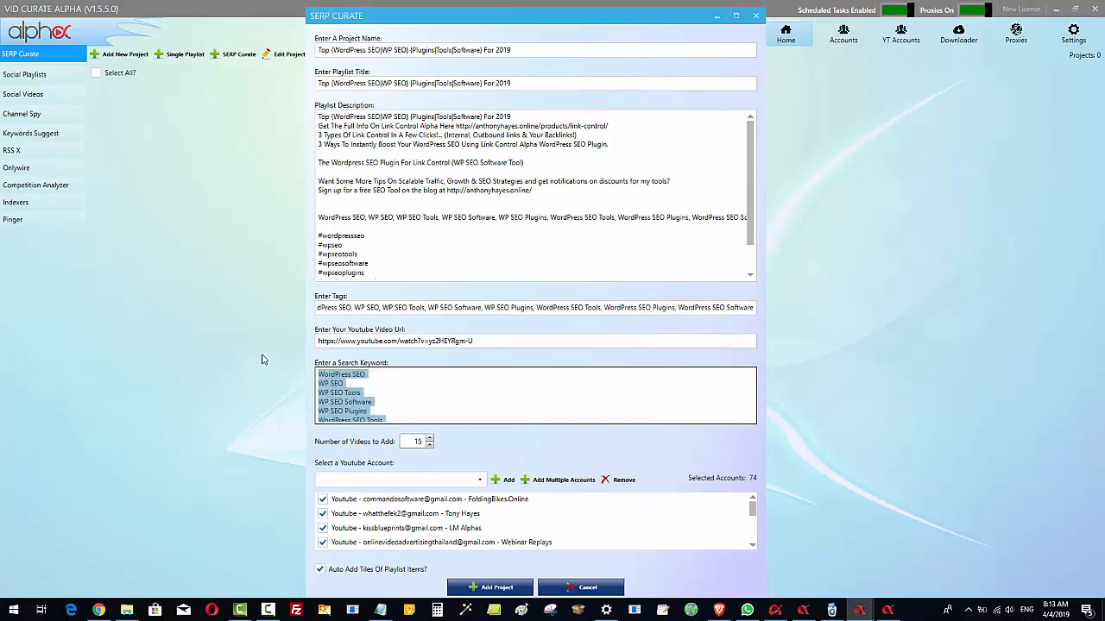
right_click(337, 392)
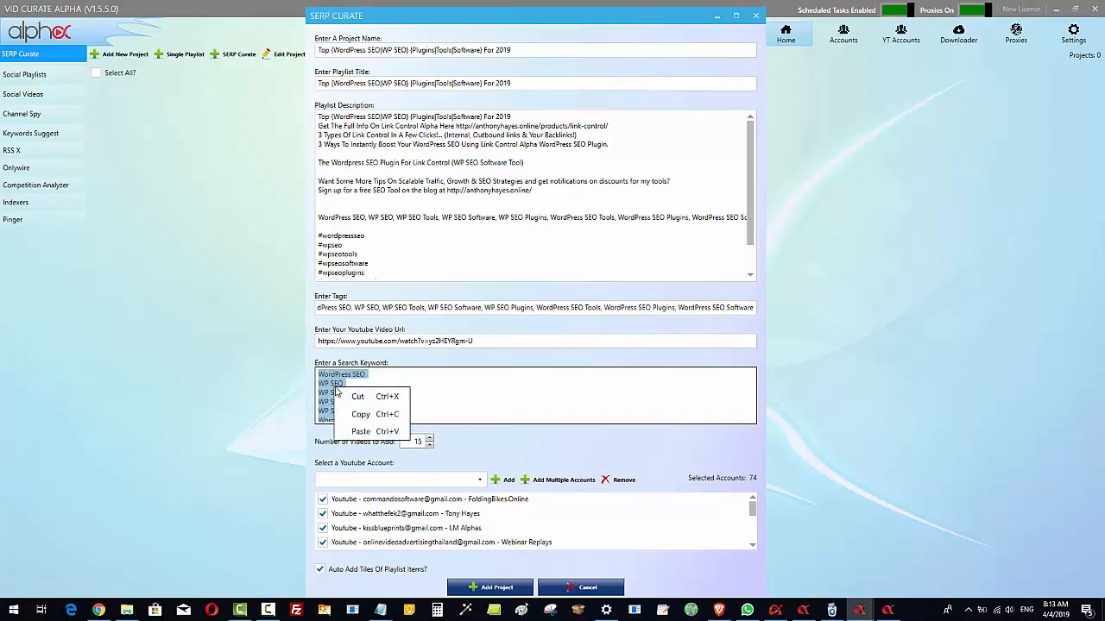
click(380, 432)
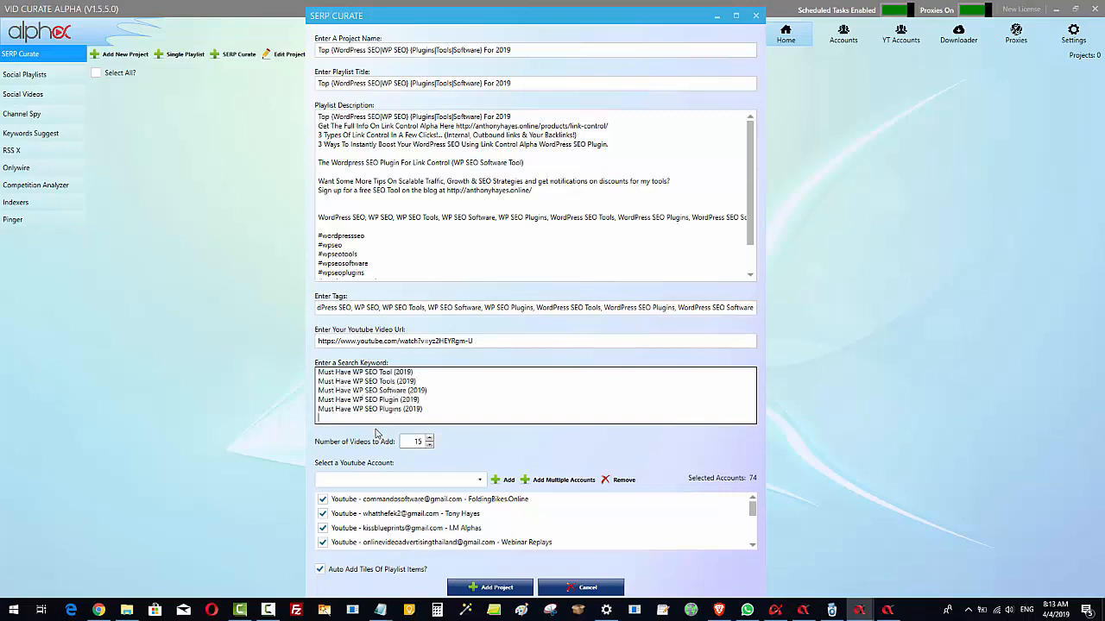
click(537, 405)
Expand Top in the project name to {Top|Best|Recommended} and add 15 before the WordPress SEO|WP SEO group
click(332, 50)
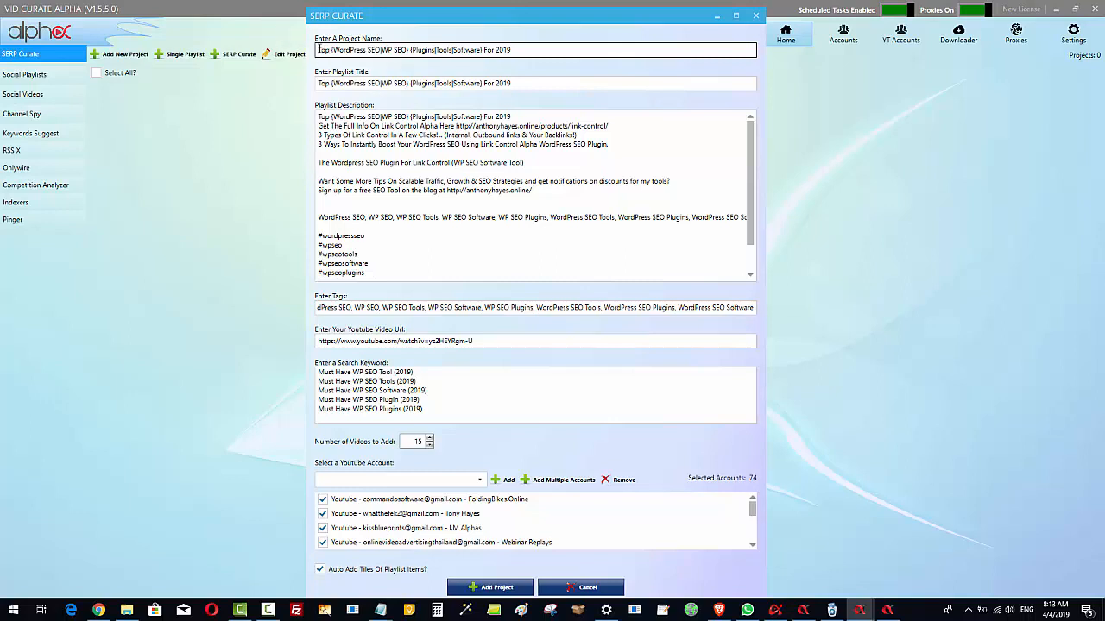
text({)
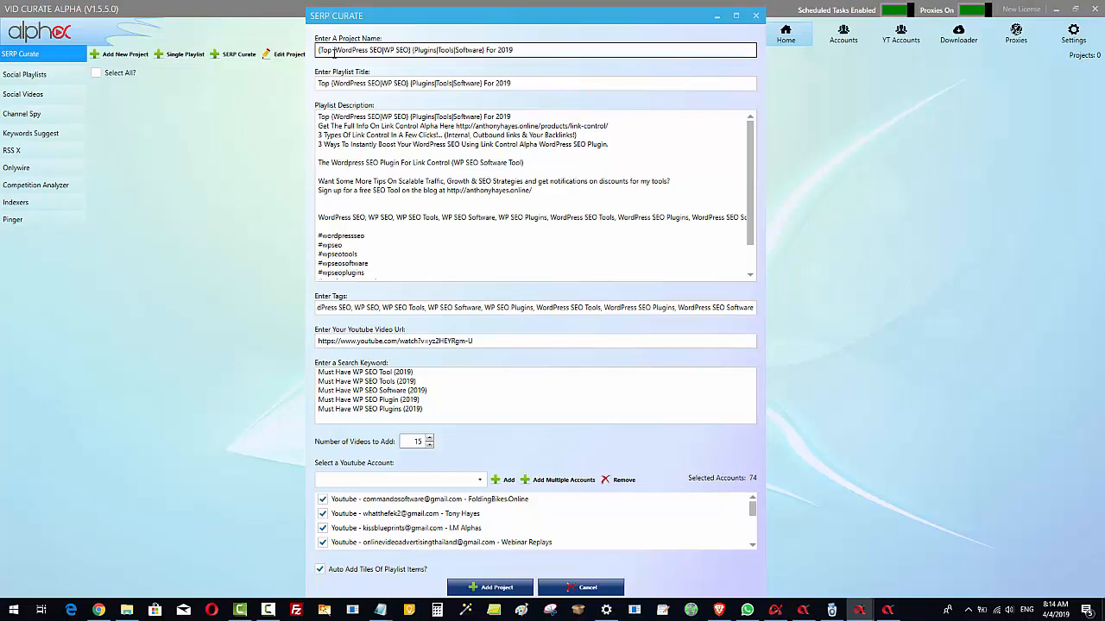
click(333, 50)
text(})
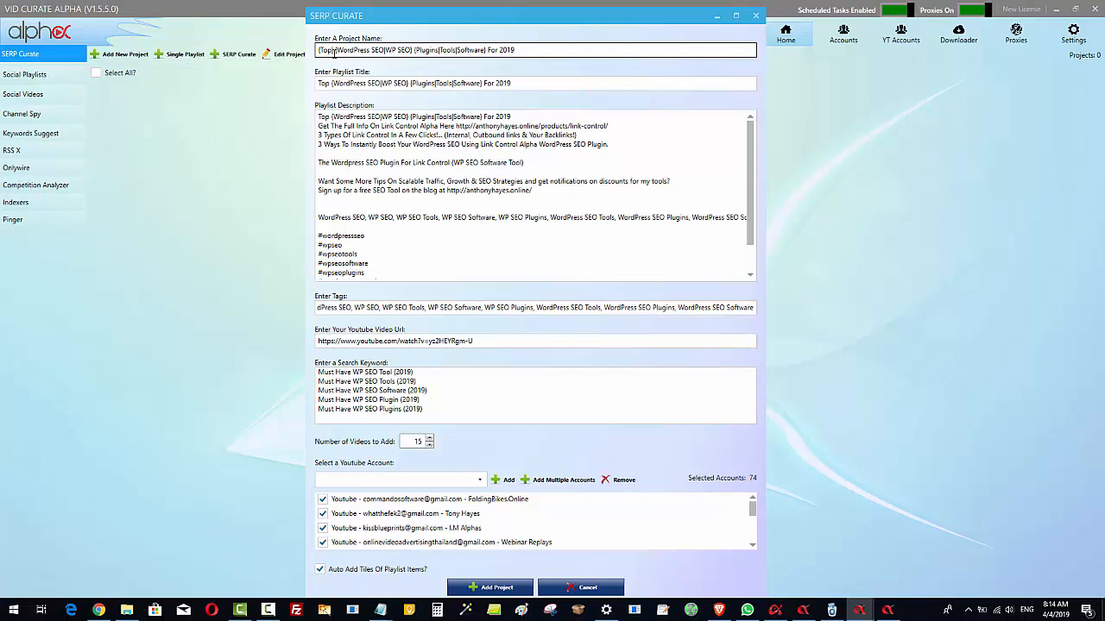
text(|Best)
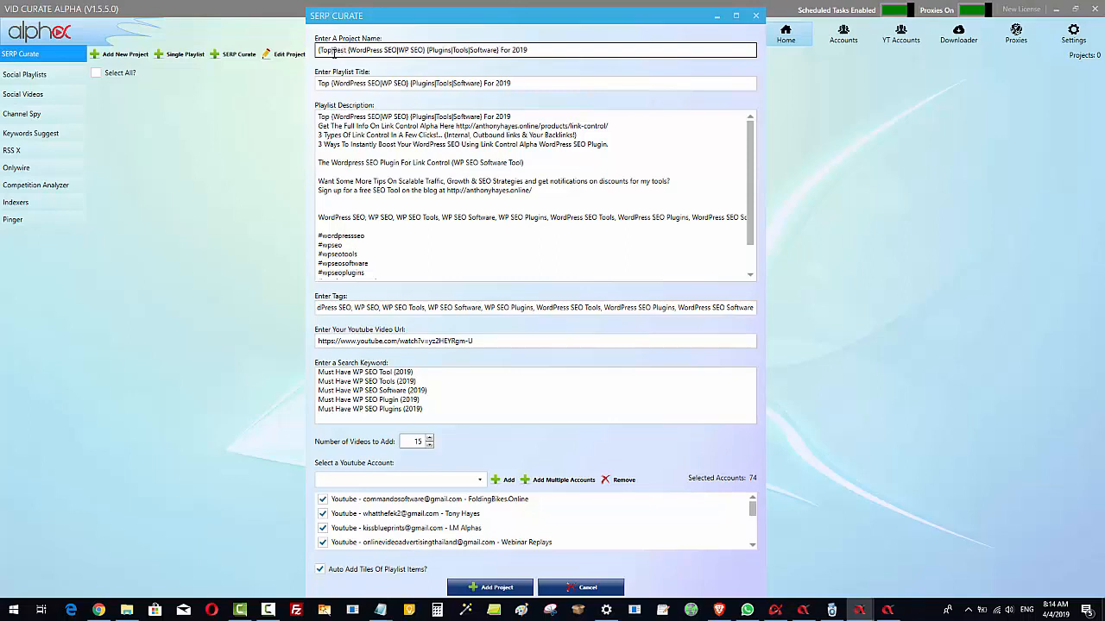
text( |Recommende)
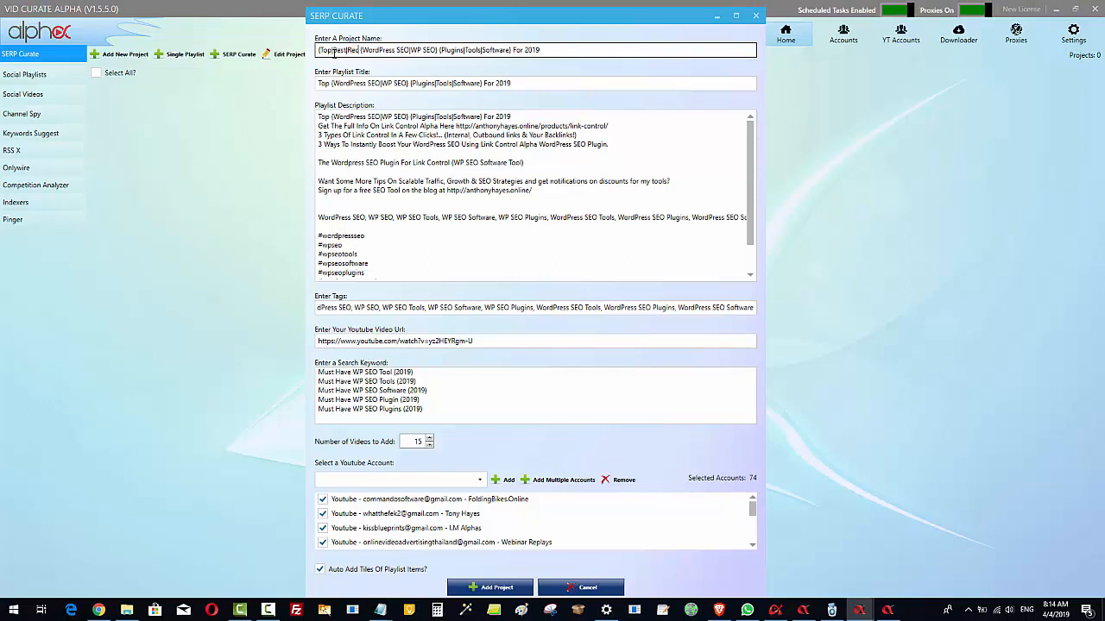
text(d)
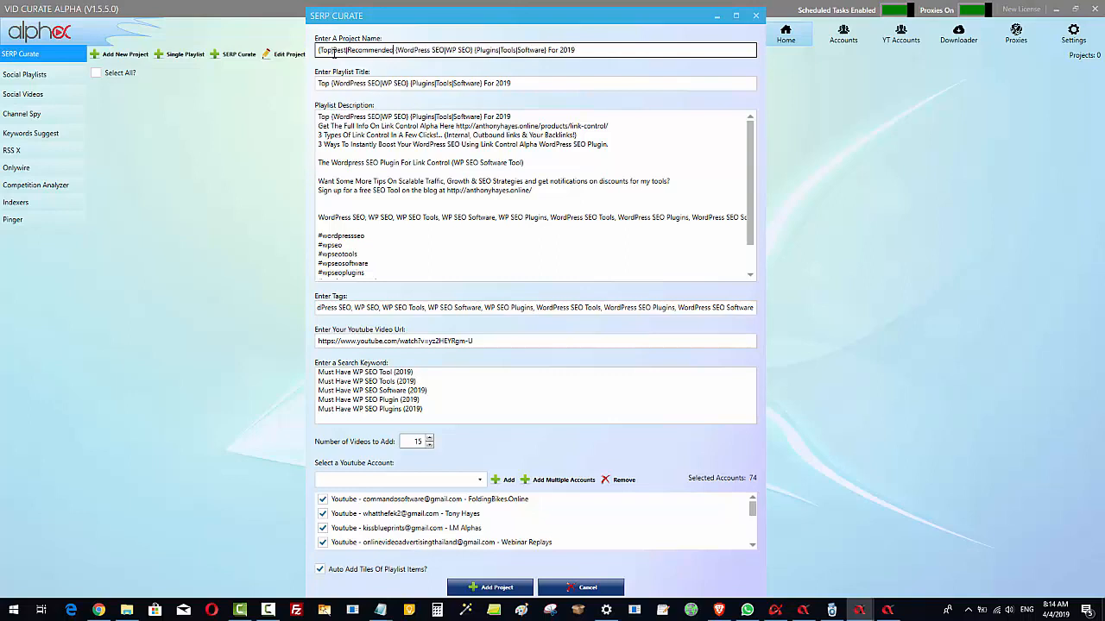
text(} )
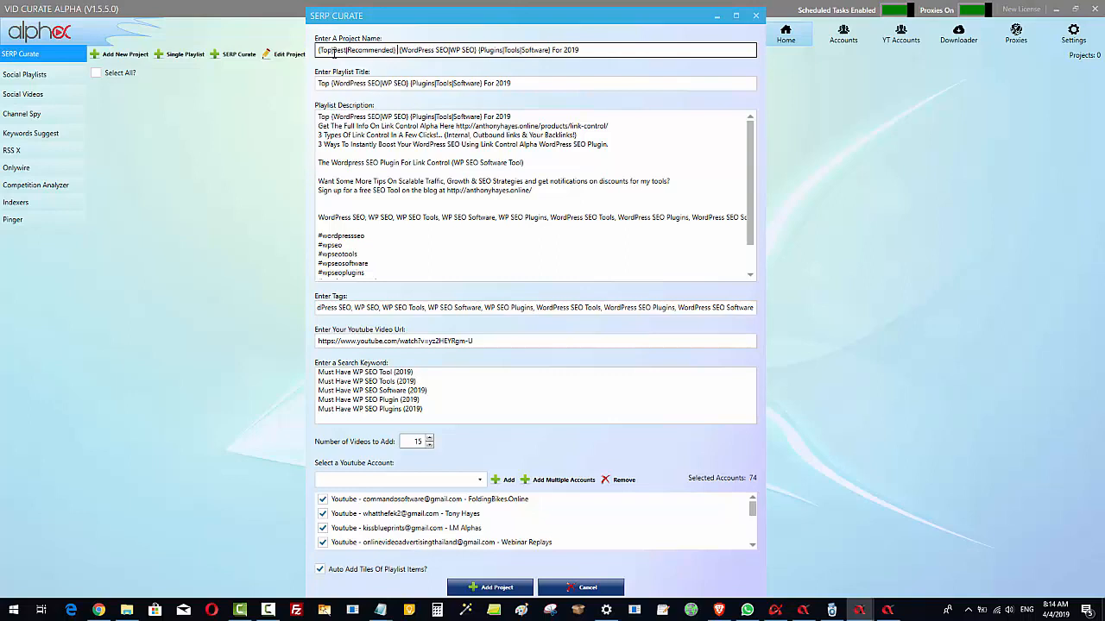
text({)
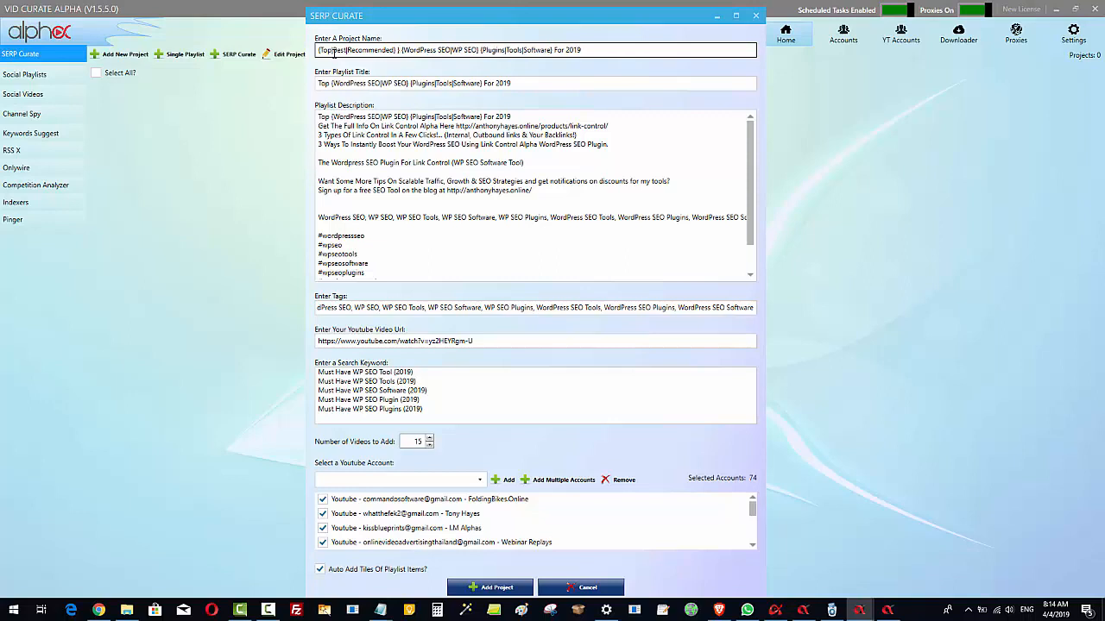
text(15)
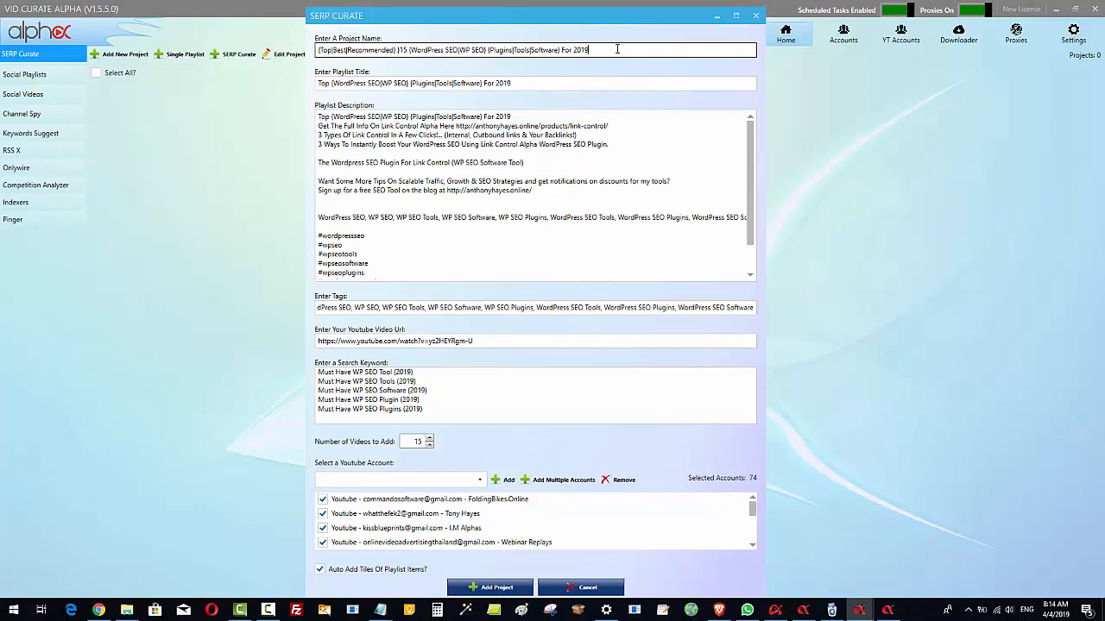
click(510, 589)
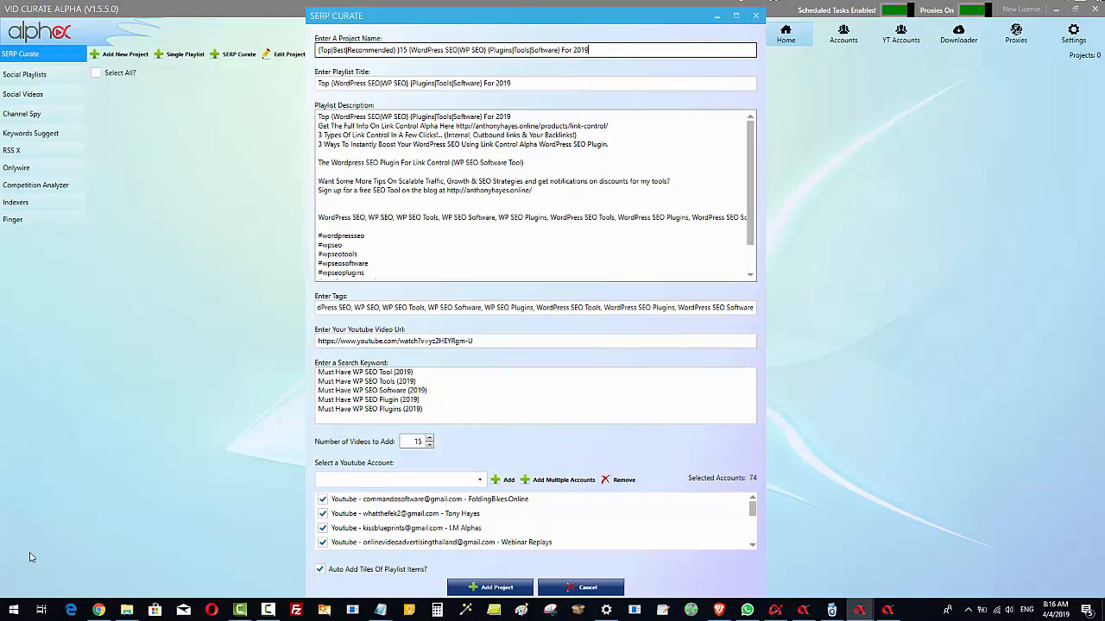
Switch to Chrome and examine the title, description, tag and additional video sections and the score in the YouTube SEO Checklist extension
click(102, 611)
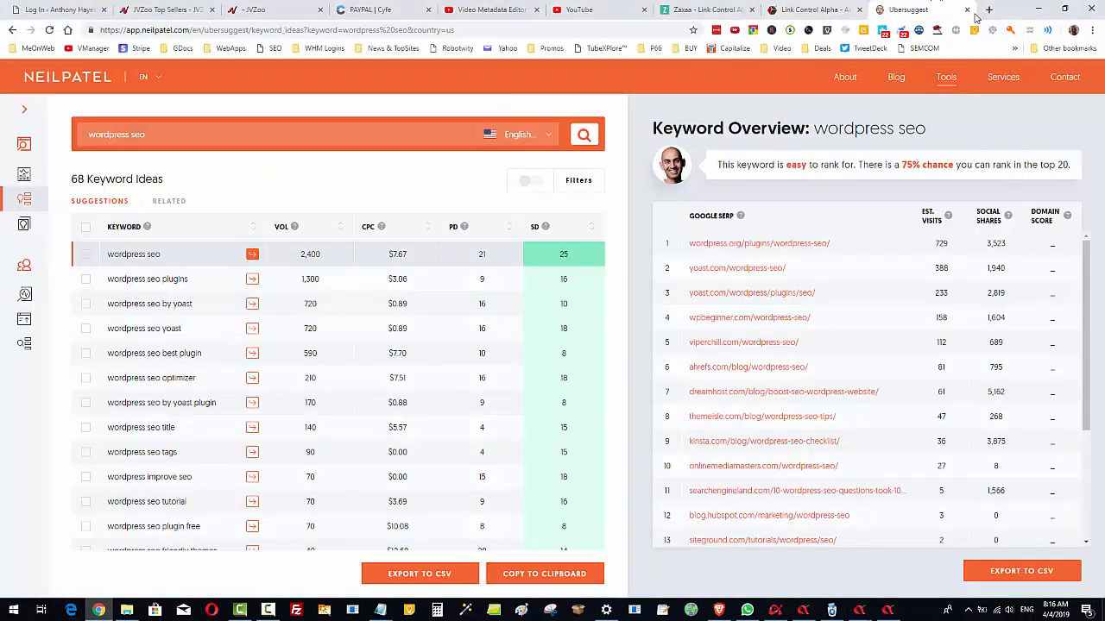
click(809, 31)
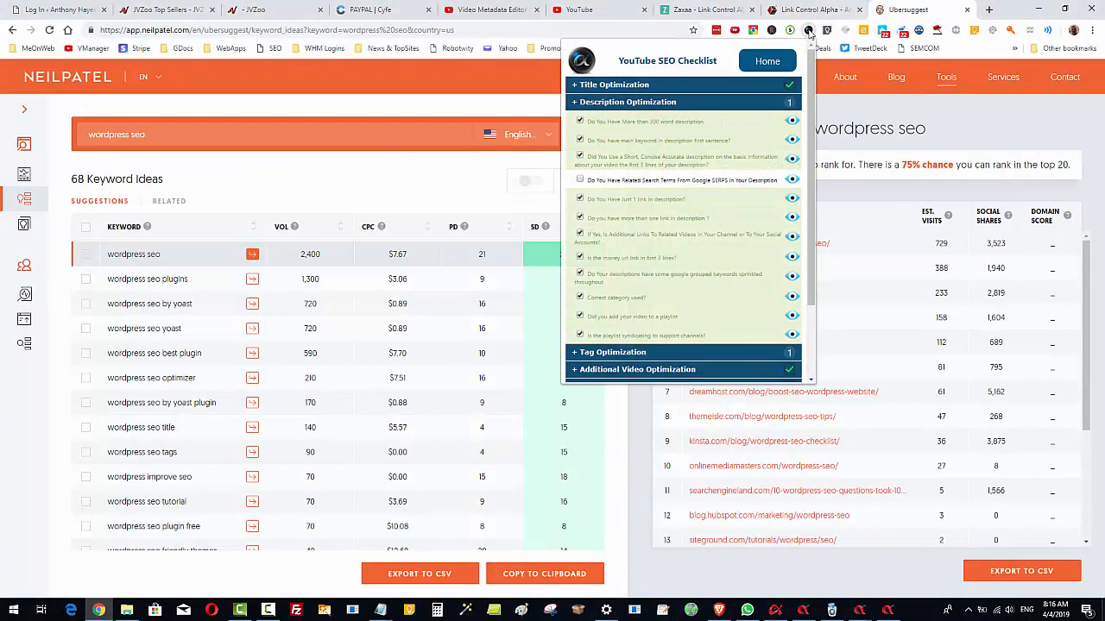
click(577, 102)
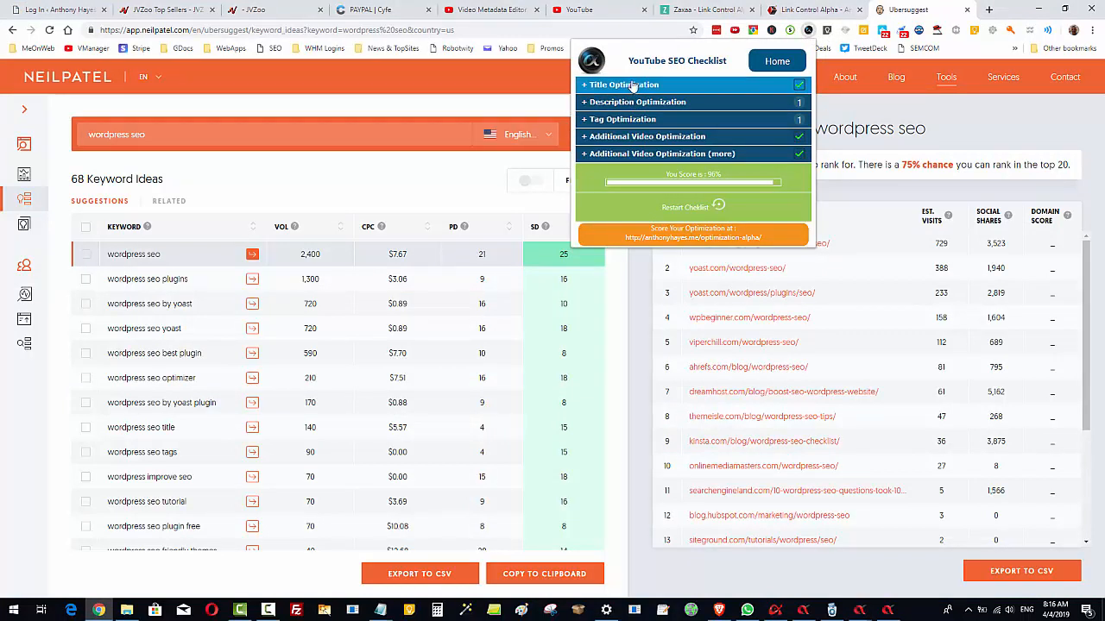
click(603, 86)
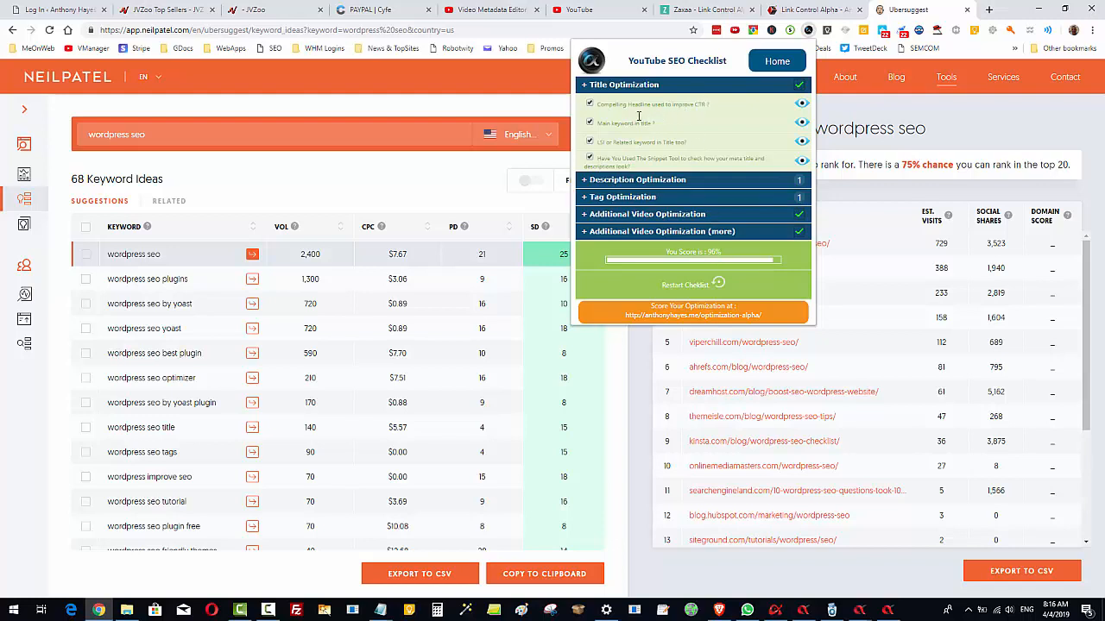
click(602, 86)
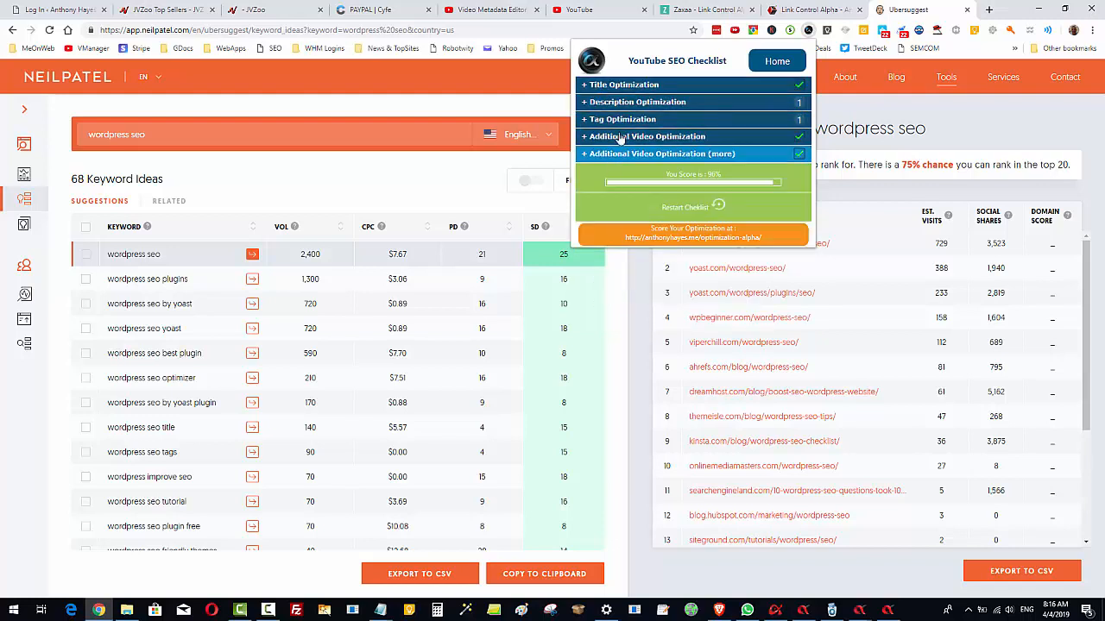
click(604, 103)
click(608, 123)
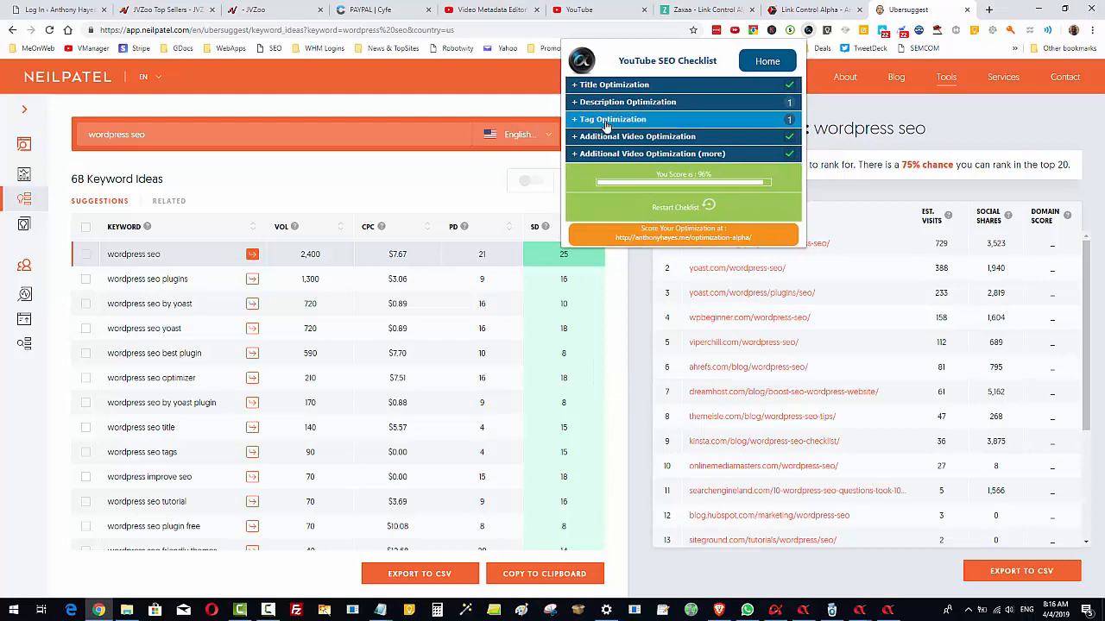
click(607, 124)
click(613, 140)
click(614, 139)
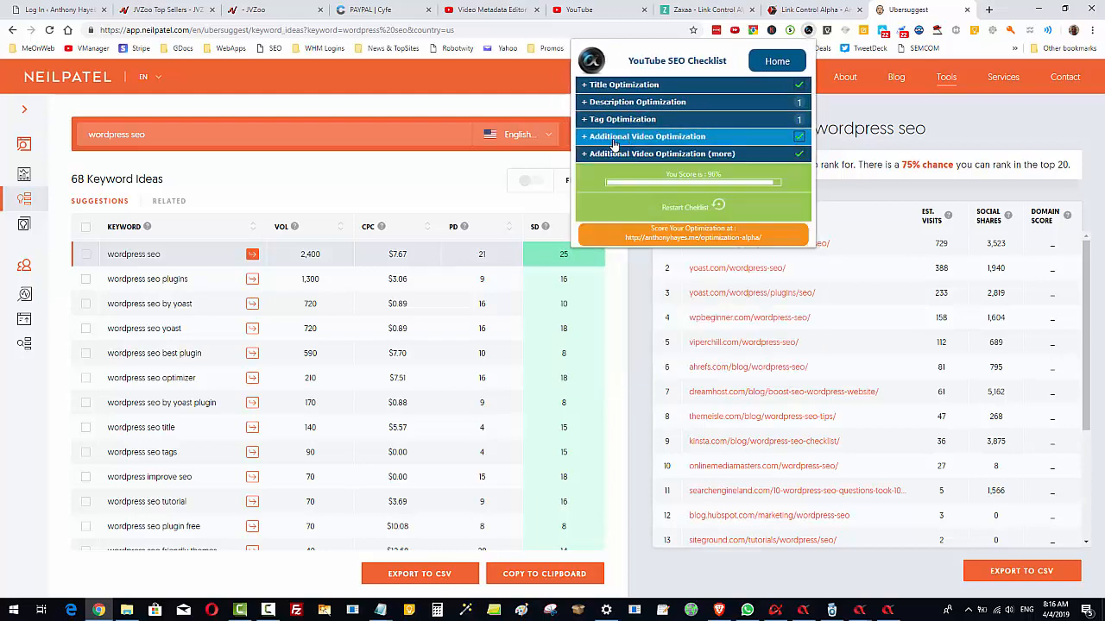
click(617, 155)
click(616, 155)
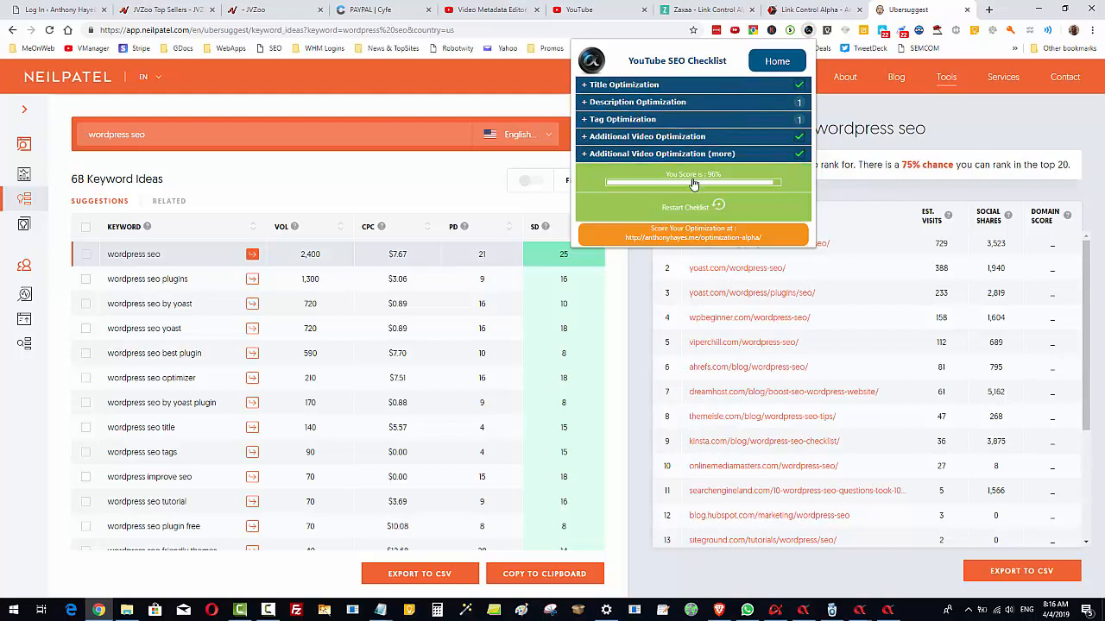
Close the checklist and return to the search keywords in the SERP Curate form
click(1012, 120)
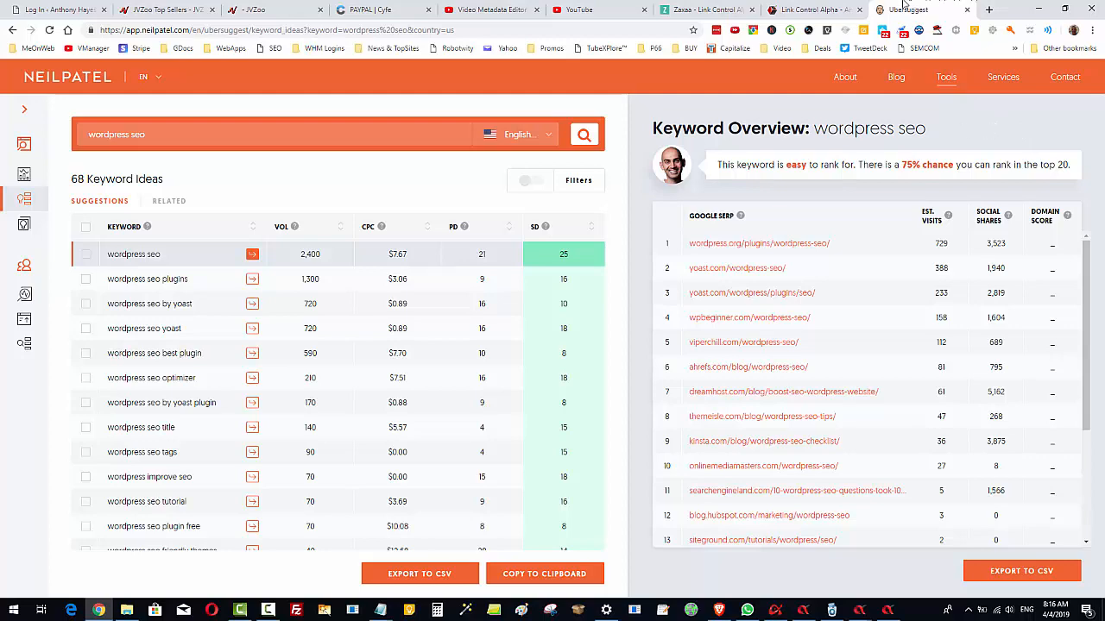
click(1038, 9)
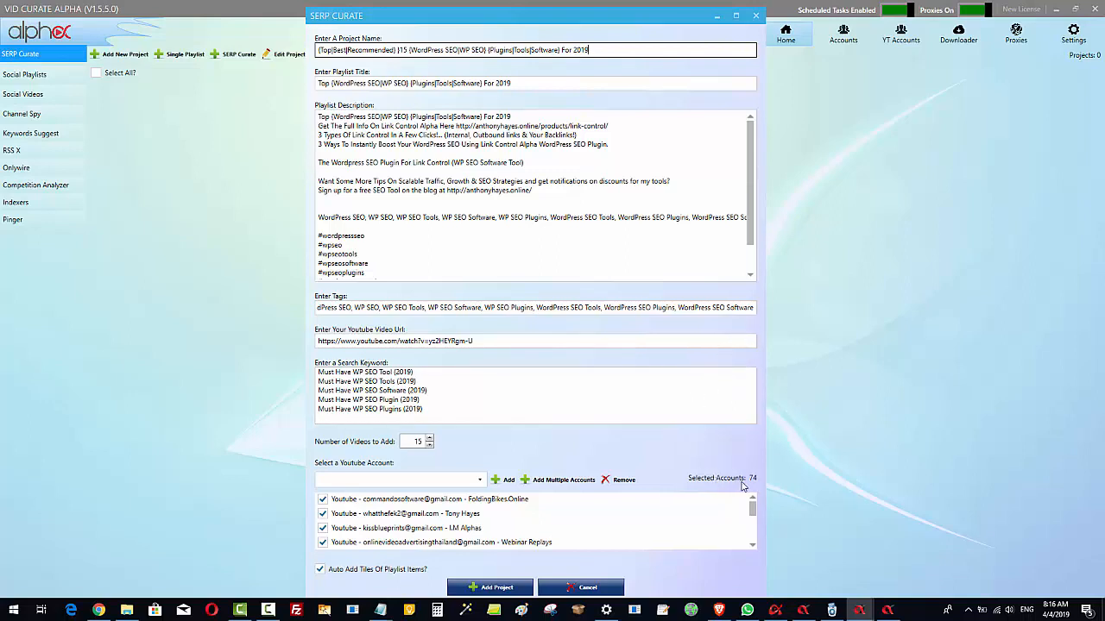
click(434, 407)
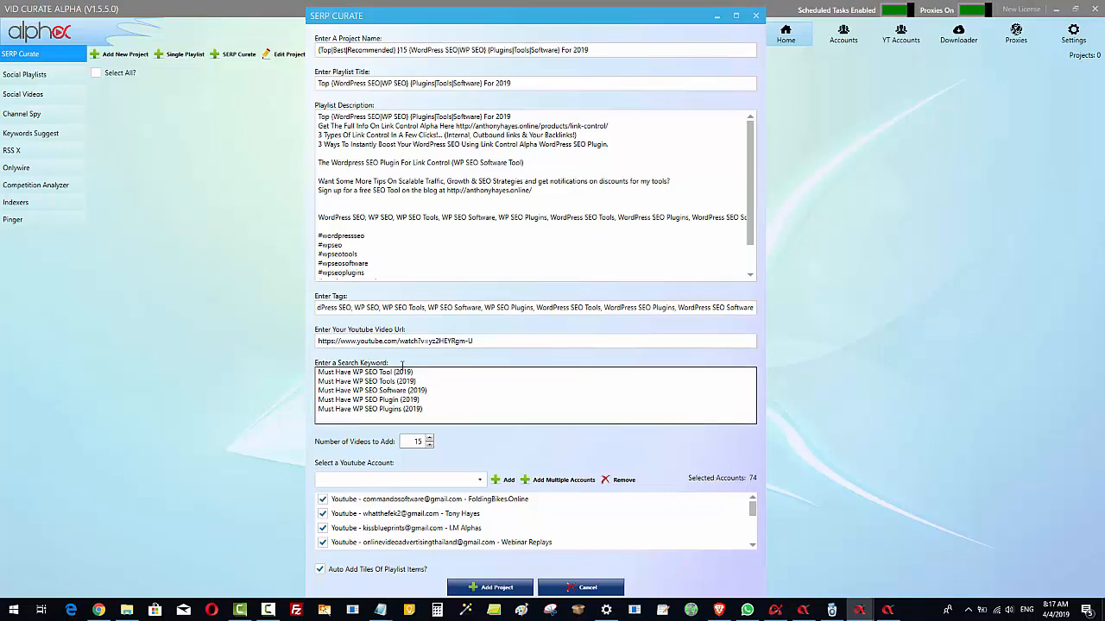